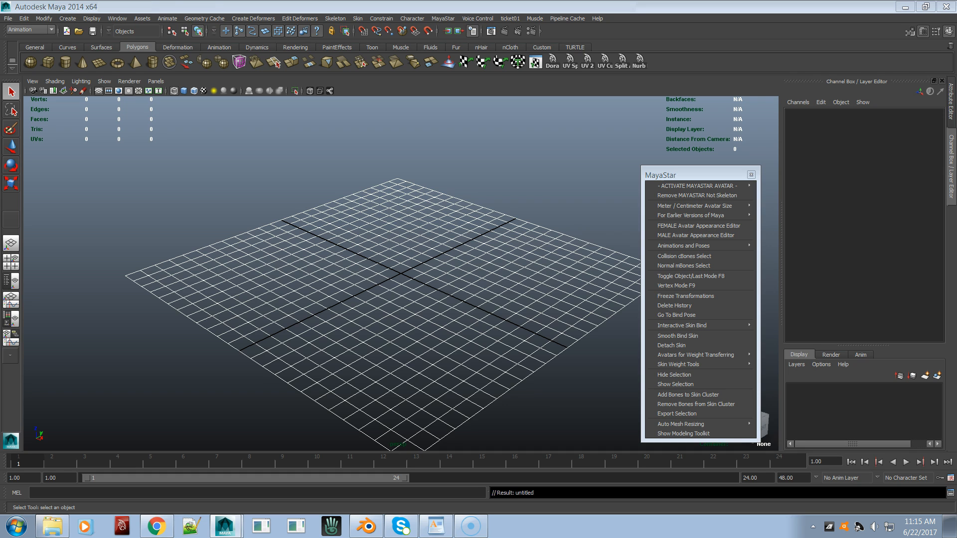
# - Load the FEMALE - Bento MayaStar avatar and display it shaded with textures, viewed from the front
pyautogui.moveTo(697, 186)
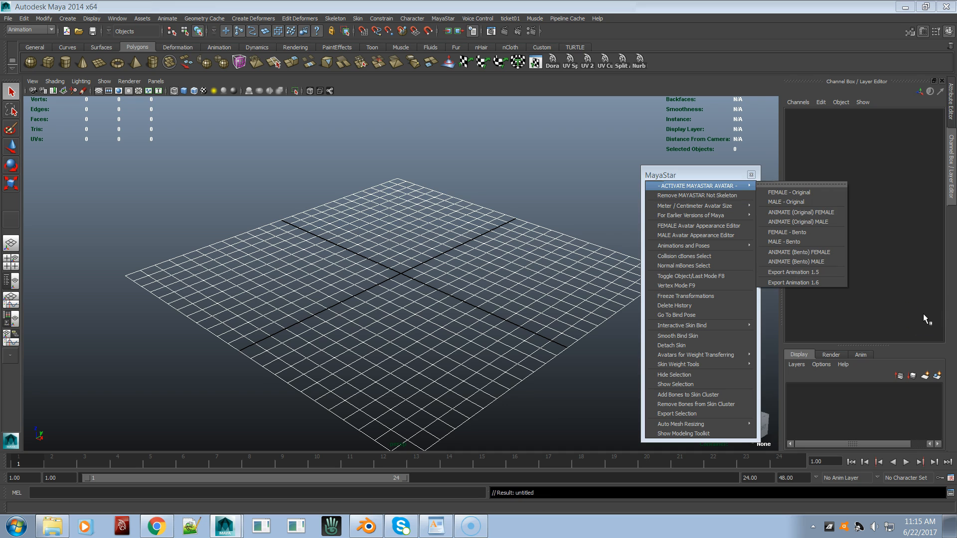
pyautogui.click(786, 232)
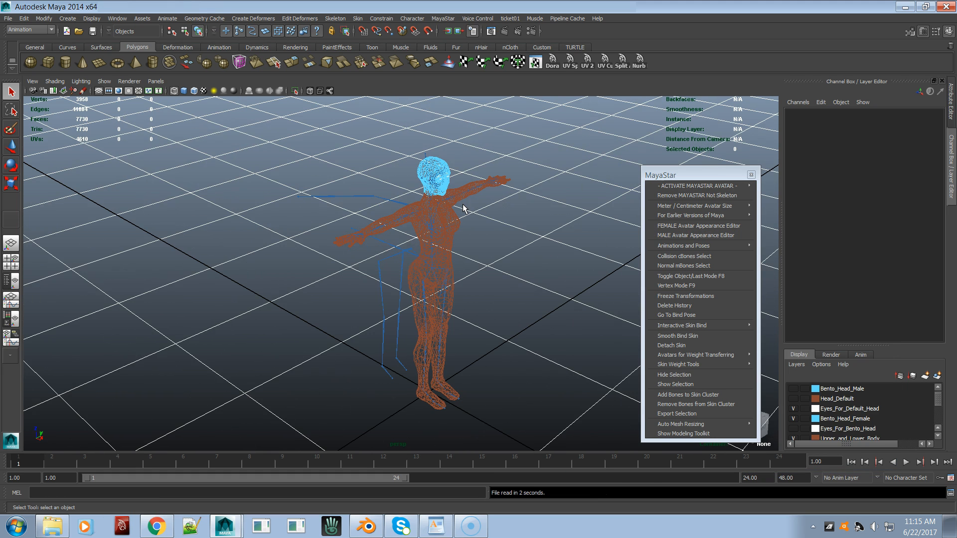
pyautogui.press('6')
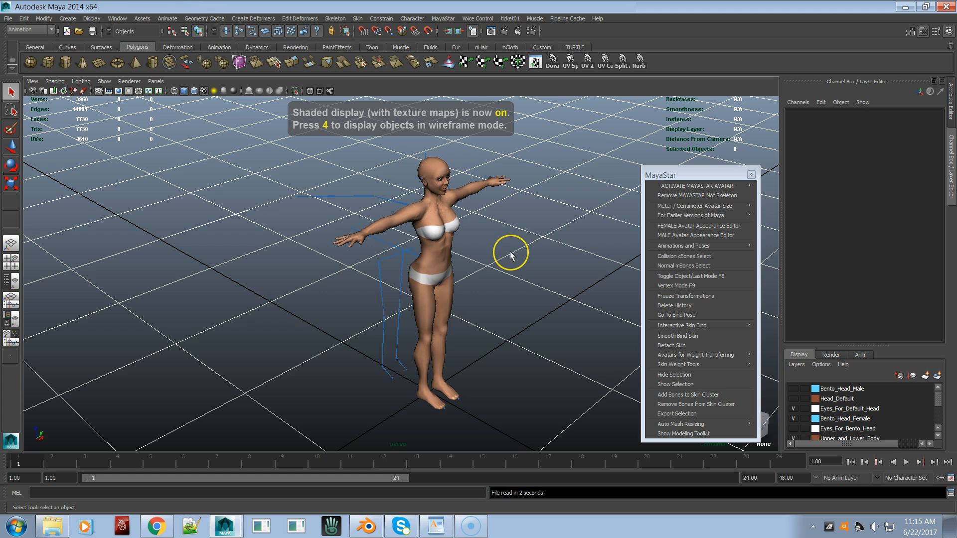
pyautogui.moveTo(511, 256)
pyautogui.keyDown('alt'); pyautogui.mouseDown()
pyautogui.moveTo(443, 250)
pyautogui.moveTo(488, 244)
pyautogui.mouseUp(); pyautogui.keyUp('alt')
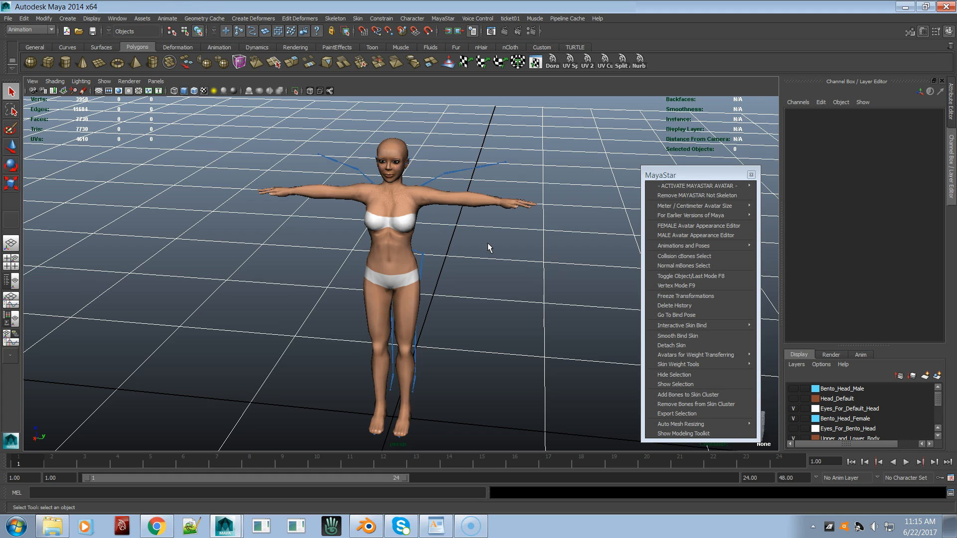
# - Switch to Blender, open the recent file Slink Physique Female Kit Avastar 2x Version3.blend, and expand the 3D view over the instructions text area
pyautogui.hotkey('alt', 'Tab')
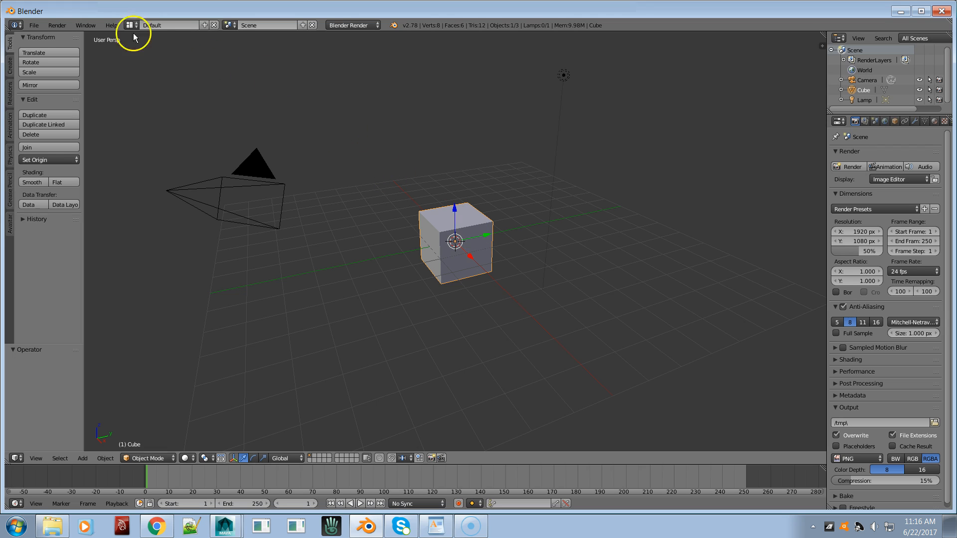
pyautogui.click(35, 27)
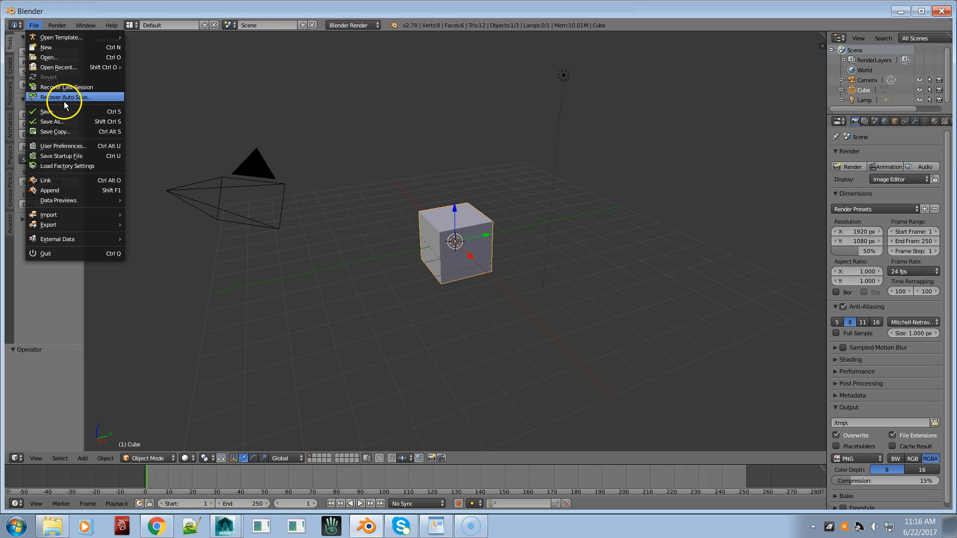
pyautogui.moveTo(73, 66)
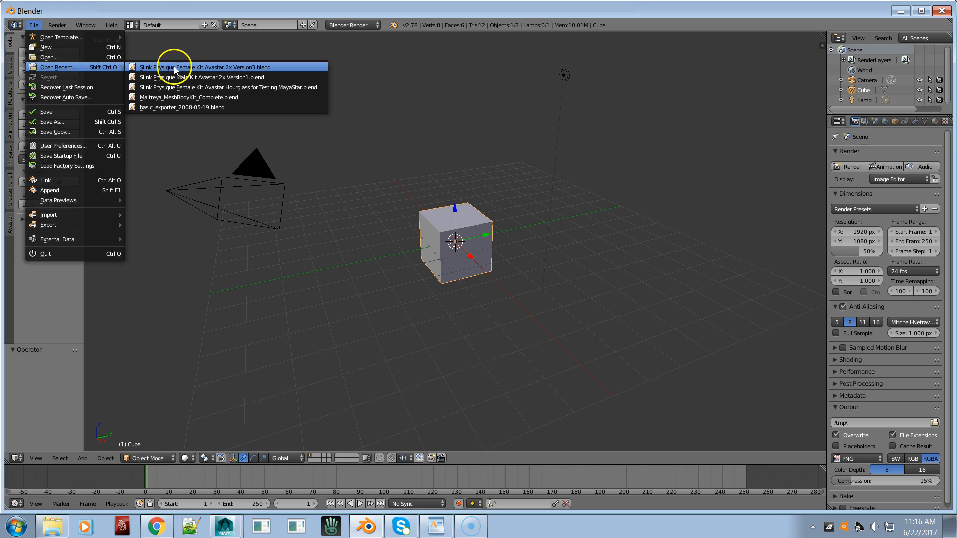
pyautogui.click(243, 66)
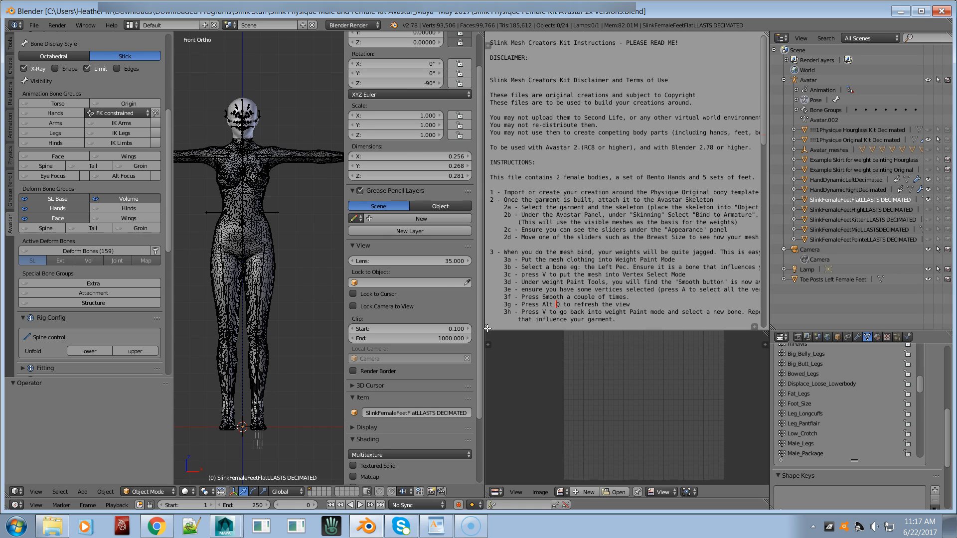
pyautogui.moveTo(487, 328); pyautogui.dragTo(527, 375)
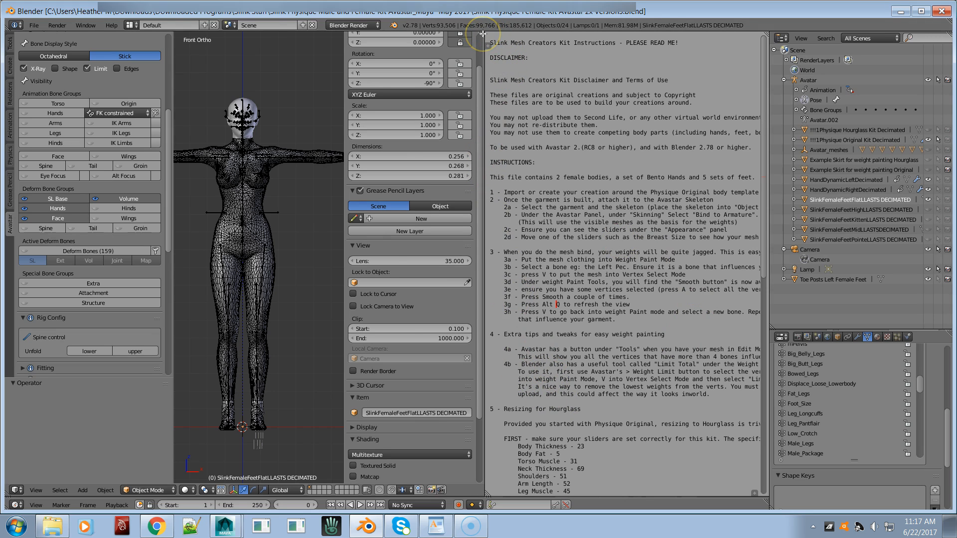
pyautogui.moveTo(483, 34); pyautogui.dragTo(553, 59)
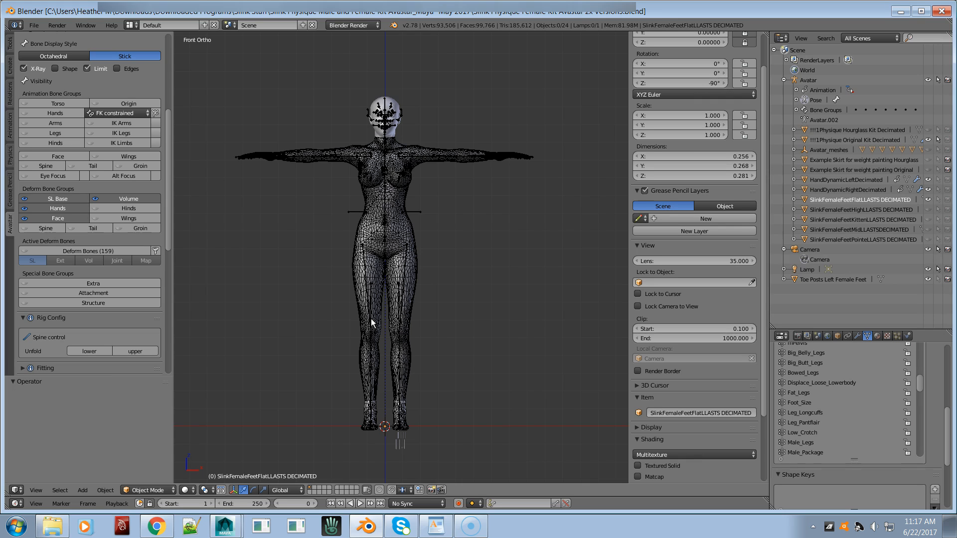
# - Hide the flat feet, hands and Physique Original body, leaving the Physique Hourglass Kit Decimated mesh shown and selected
pyautogui.click(928, 199)
pyautogui.click(928, 180)
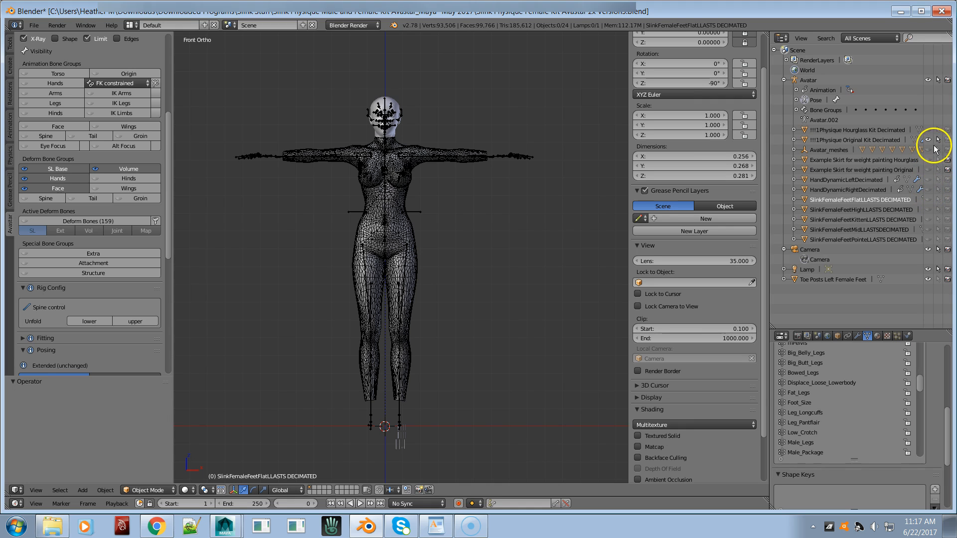
pyautogui.click(931, 140)
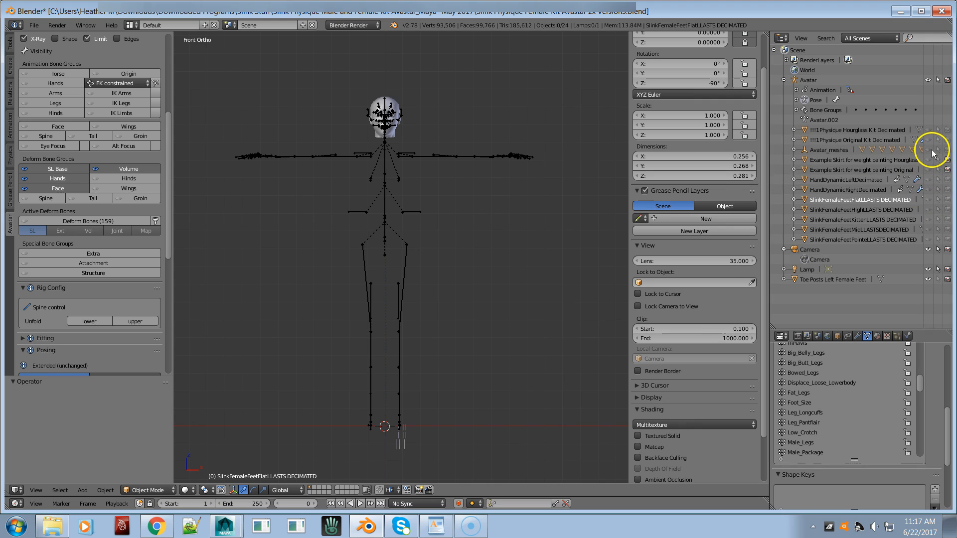
pyautogui.click(928, 130)
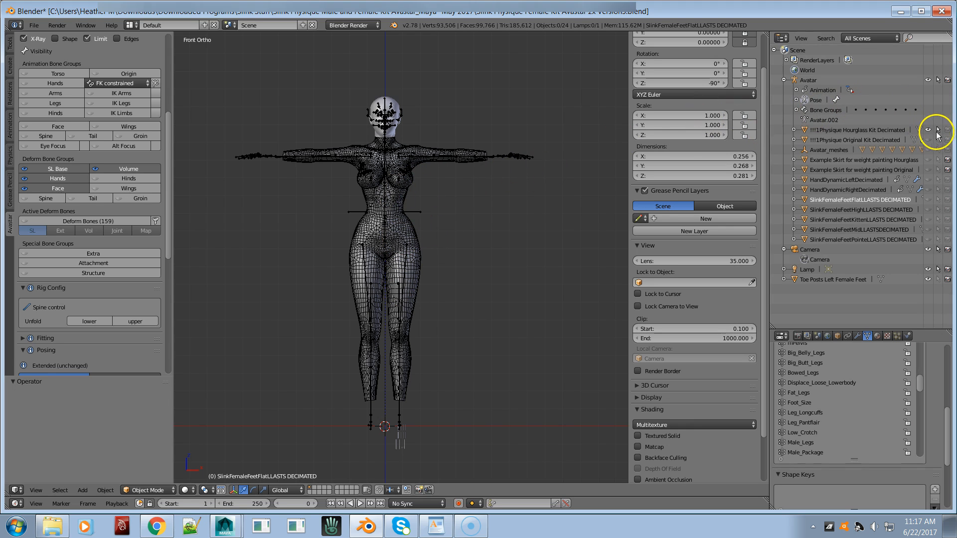
pyautogui.click(886, 131)
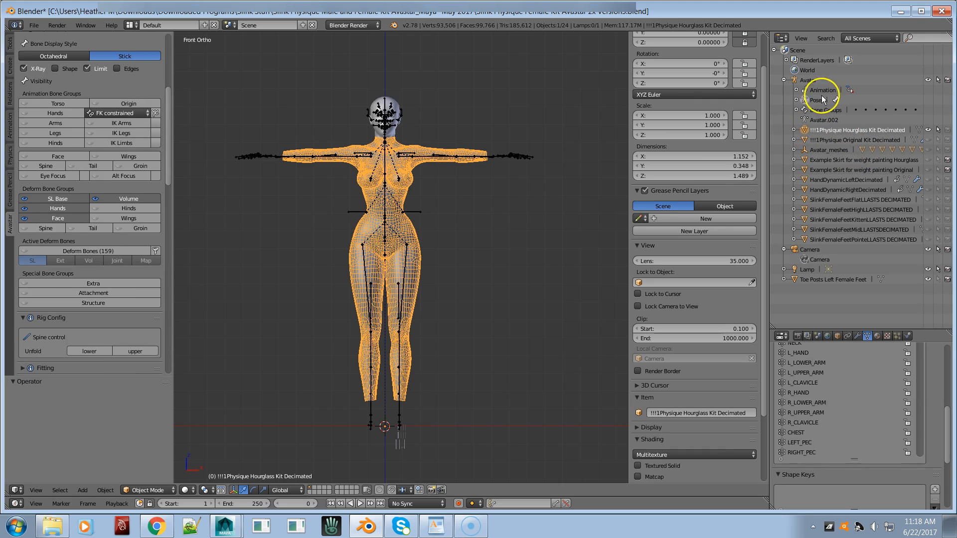
pyautogui.click(785, 80)
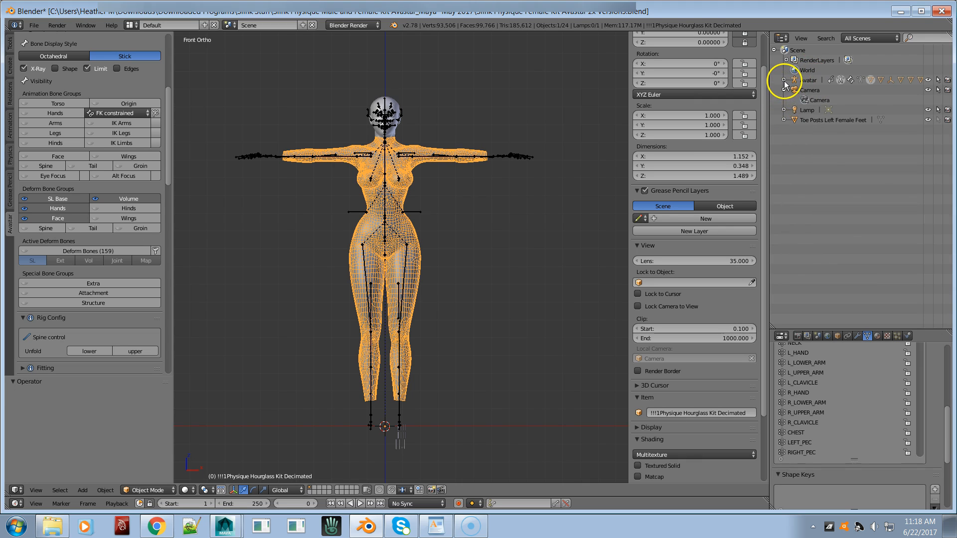
pyautogui.click(784, 80)
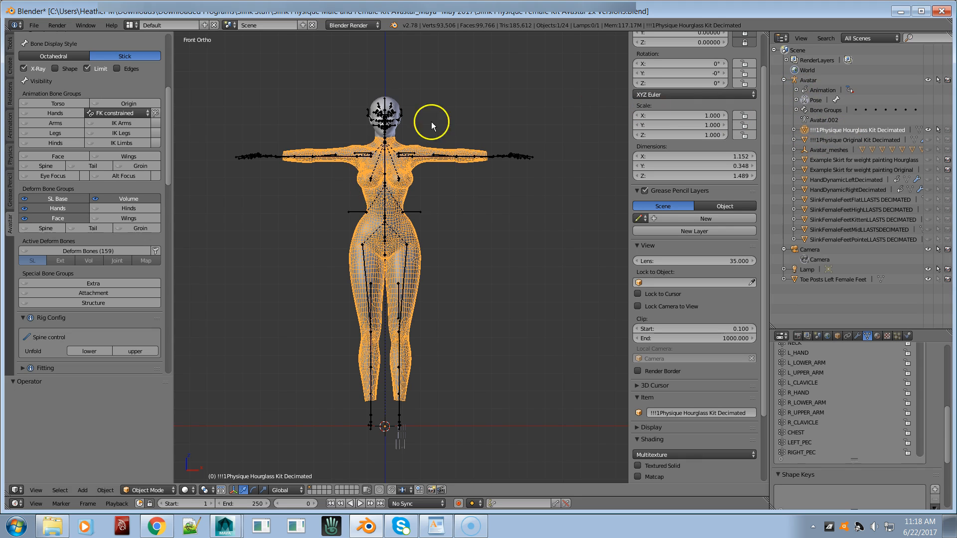
# - Start a Collada (Avastar) export of the selected hourglass body and review the advanced export options and bone filters
pyautogui.click(33, 25)
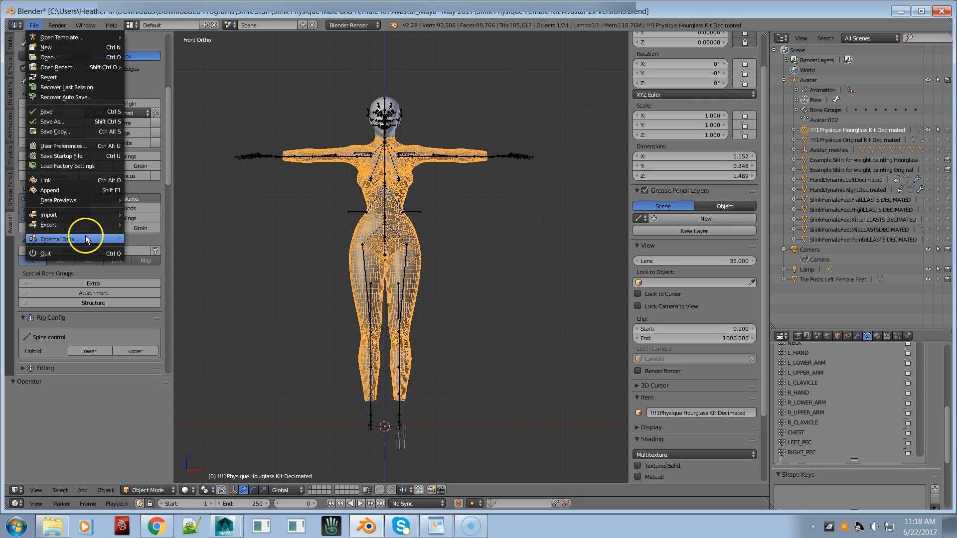
pyautogui.moveTo(79, 225)
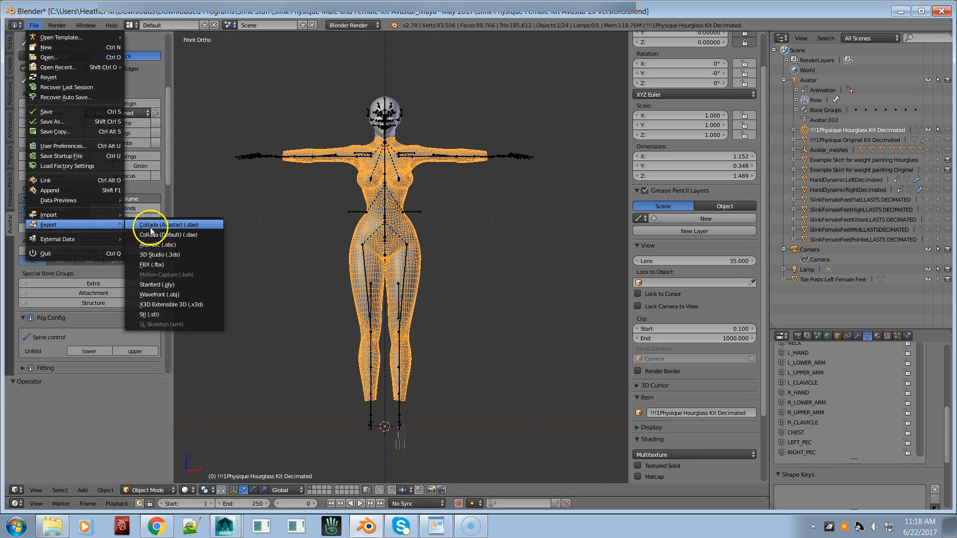
pyautogui.click(182, 235)
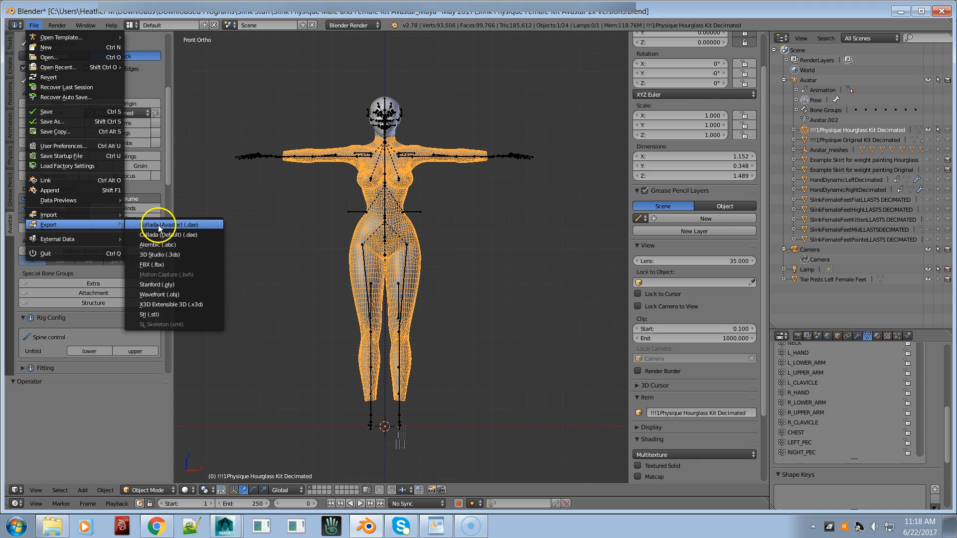
pyautogui.click(173, 225)
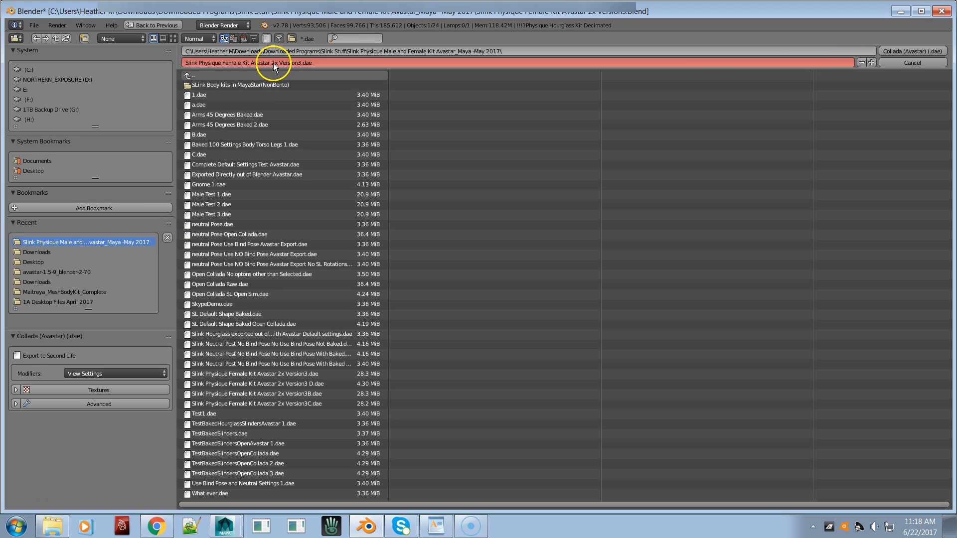
pyautogui.click(16, 405)
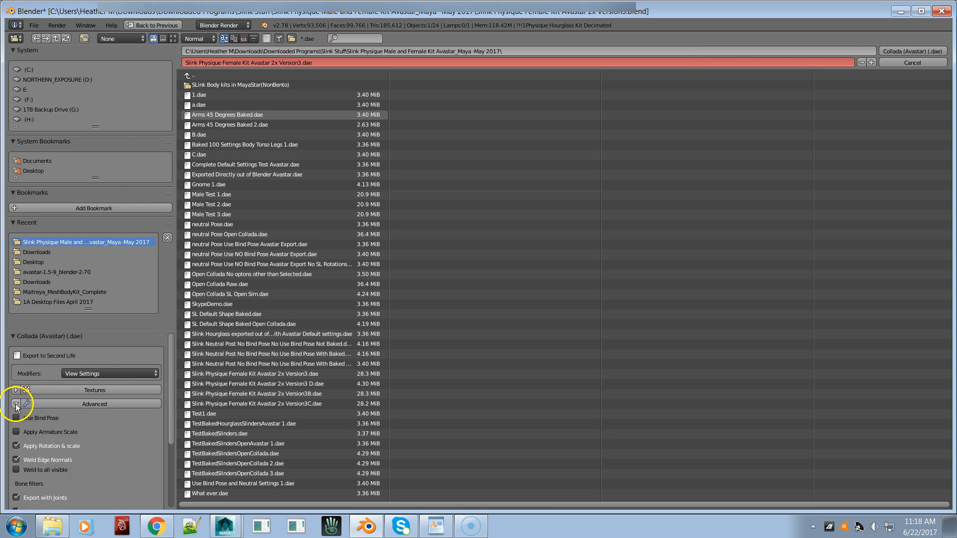
pyautogui.scroll(-5, 79, 437)
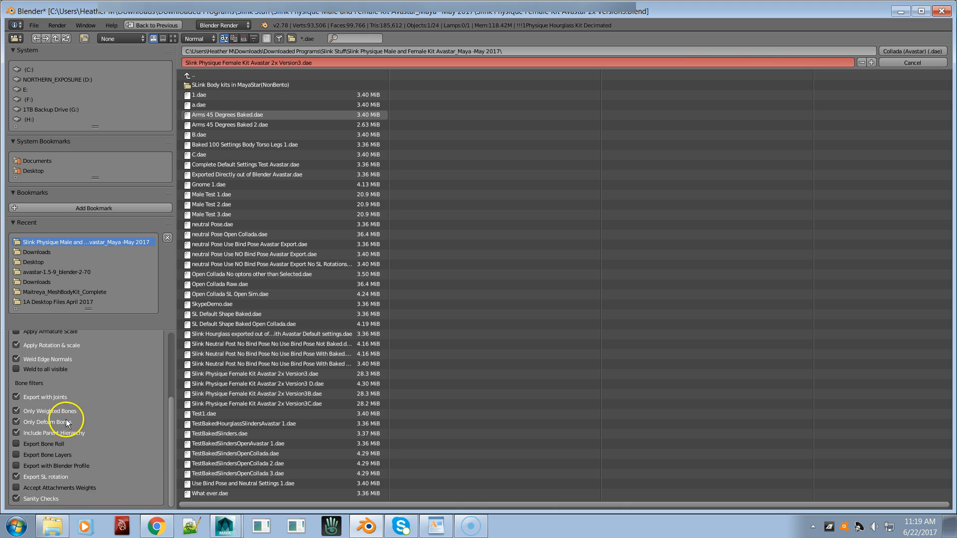
pyautogui.scroll(2, 70, 422)
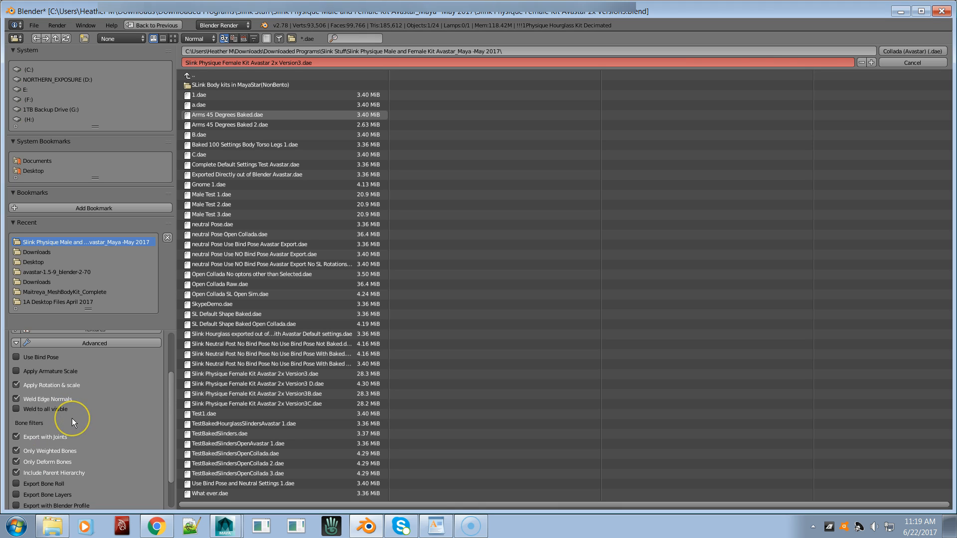
pyautogui.scroll(1, 72, 418)
pyautogui.scroll(-3, 72, 418)
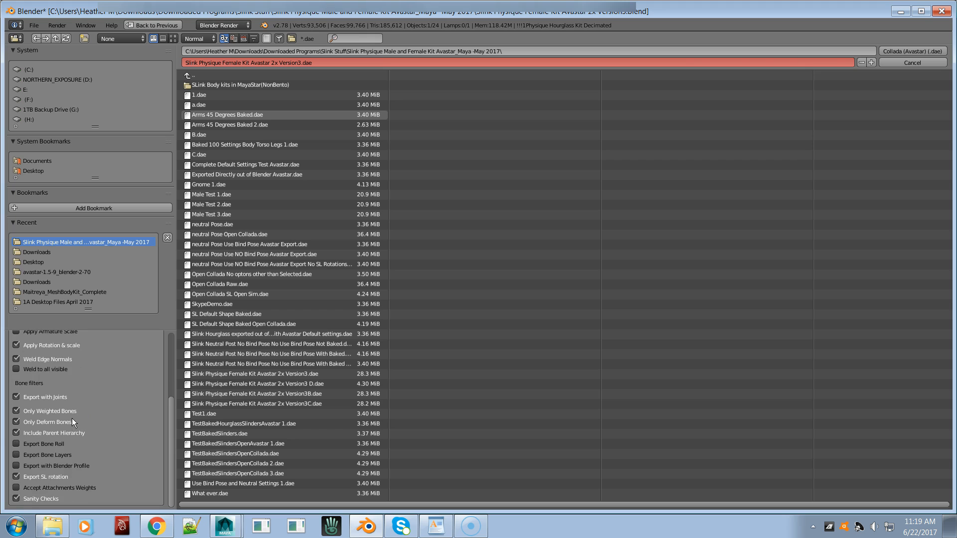
pyautogui.click(47, 500)
pyautogui.scroll(5, 99, 393)
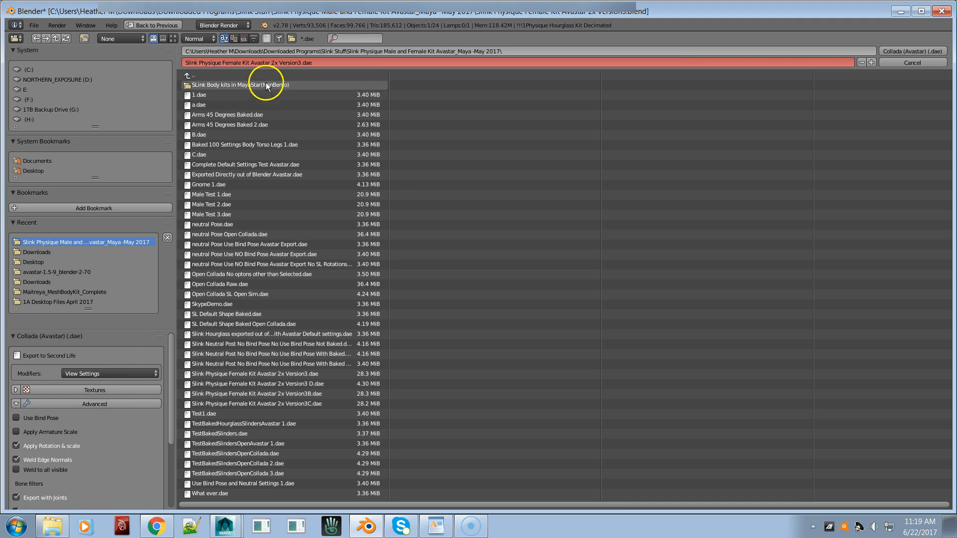
# - Name the Collada file "For Video Demo", export it and dismiss the export message
pyautogui.click(299, 64)
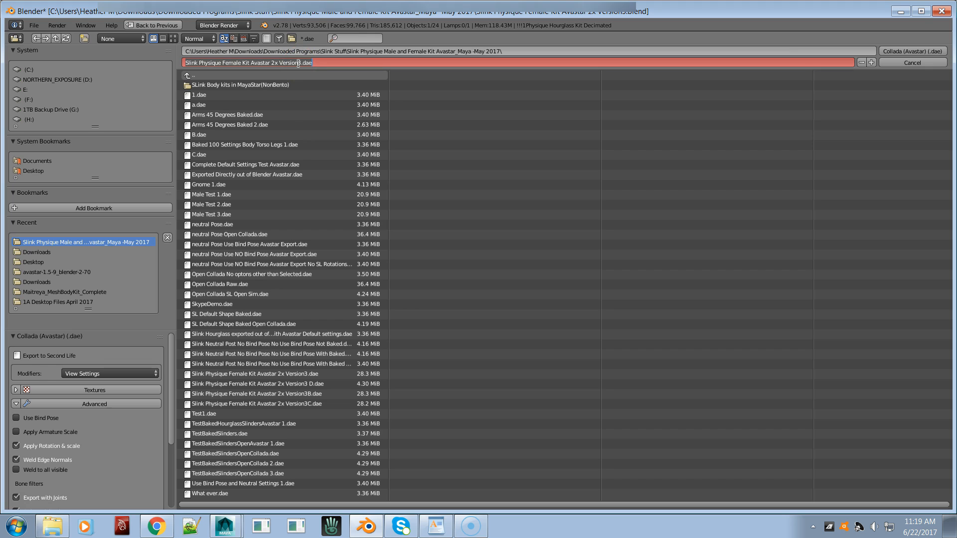
pyautogui.write('For Video Demo')
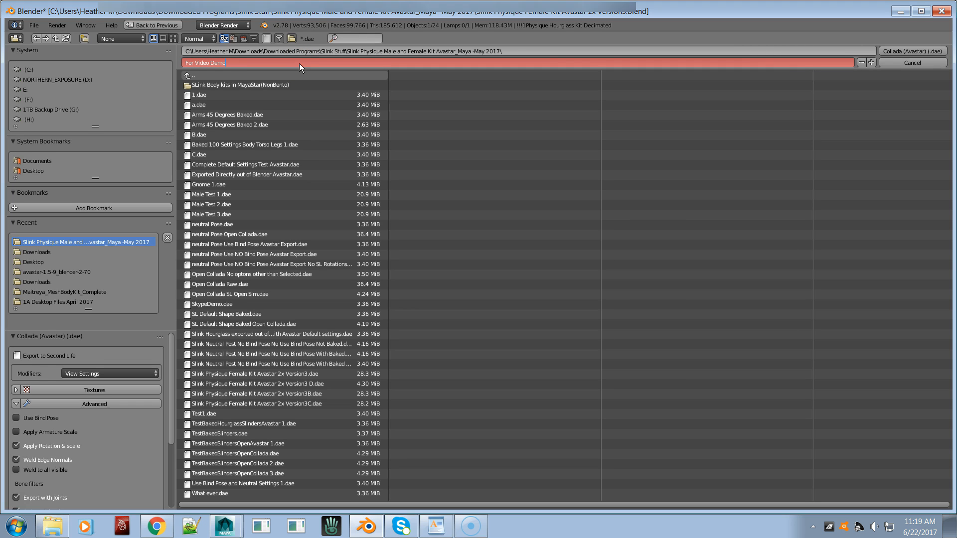
pyautogui.press('Return')
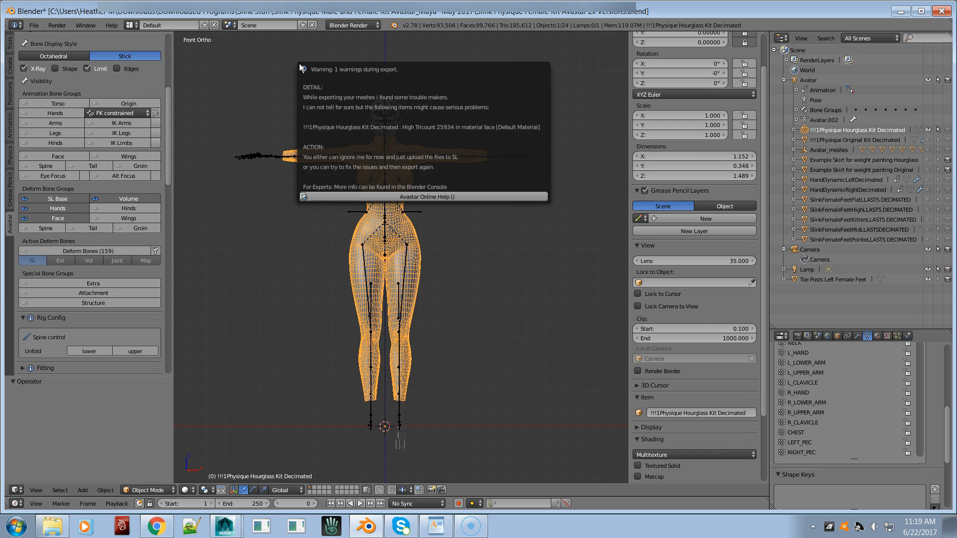
pyautogui.click(250, 221)
# - Switch to Maya, import For Video Demo.dae into the avatar scene and close the import report
pyautogui.hotkey('alt', 'Tab')
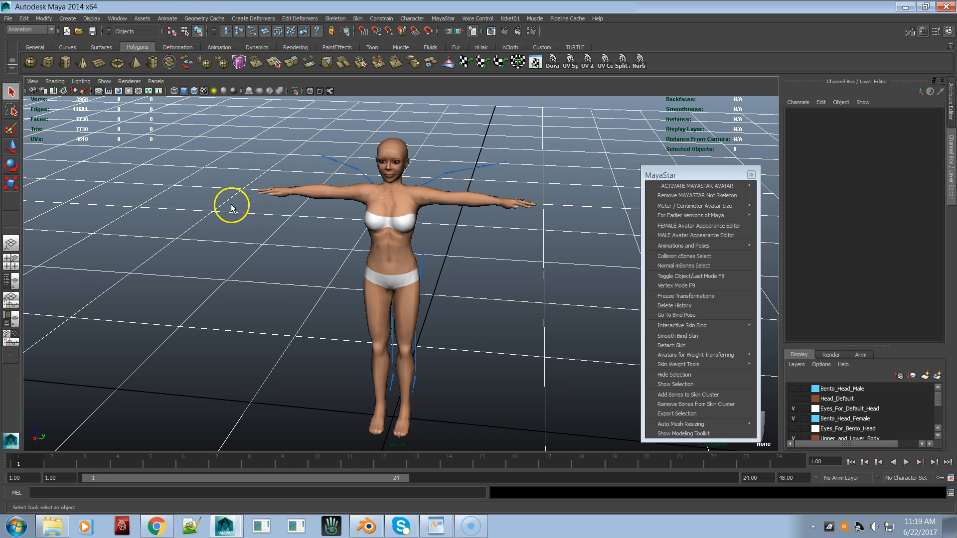
pyautogui.click(9, 19)
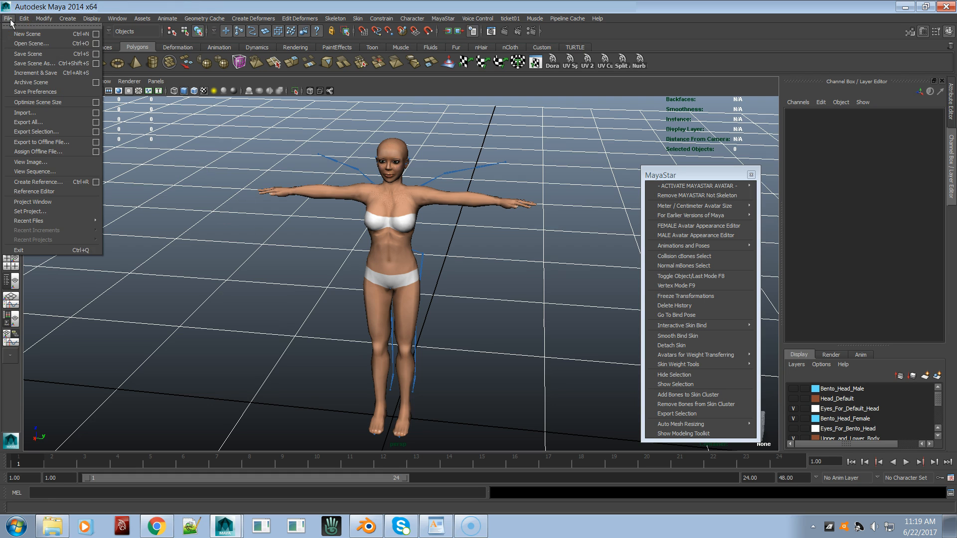
pyautogui.click(37, 113)
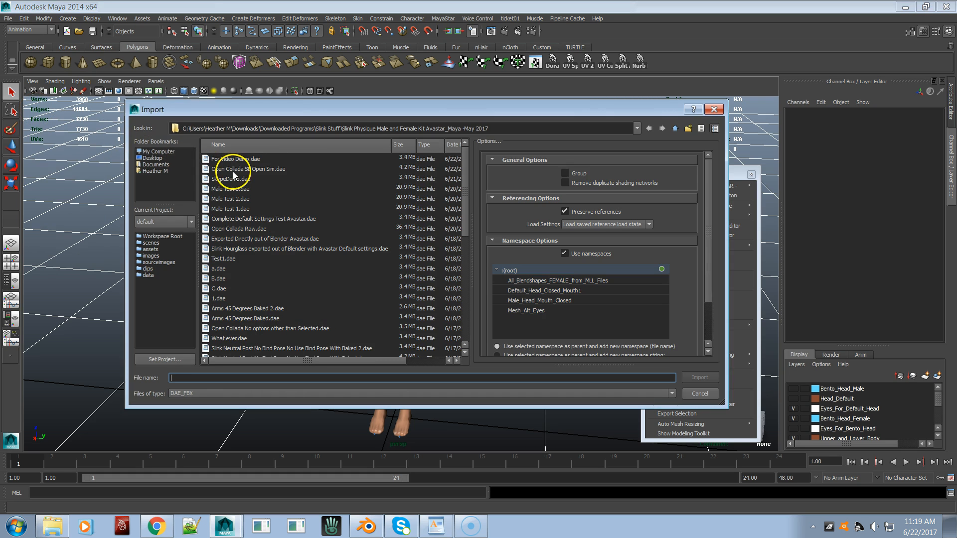
pyautogui.doubleClick(240, 159)
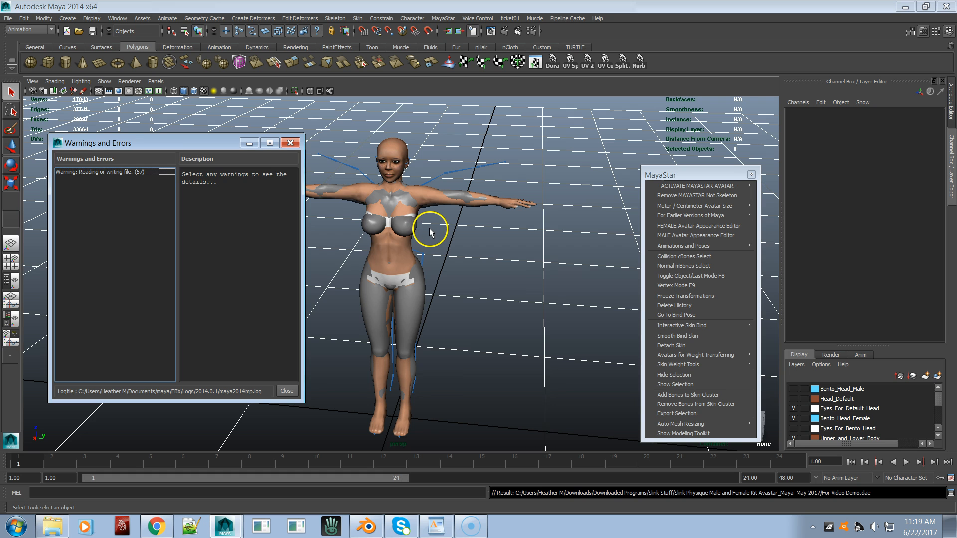
pyautogui.click(289, 146)
# - Hide the Upper_and_Lower_Body layer to leave only the imported hourglass body showing below the head
pyautogui.scroll(3, 378, 180)
pyautogui.keyDown('alt'); pyautogui.moveTo(380, 191); pyautogui.dragTo(380, 199); pyautogui.keyUp('alt')
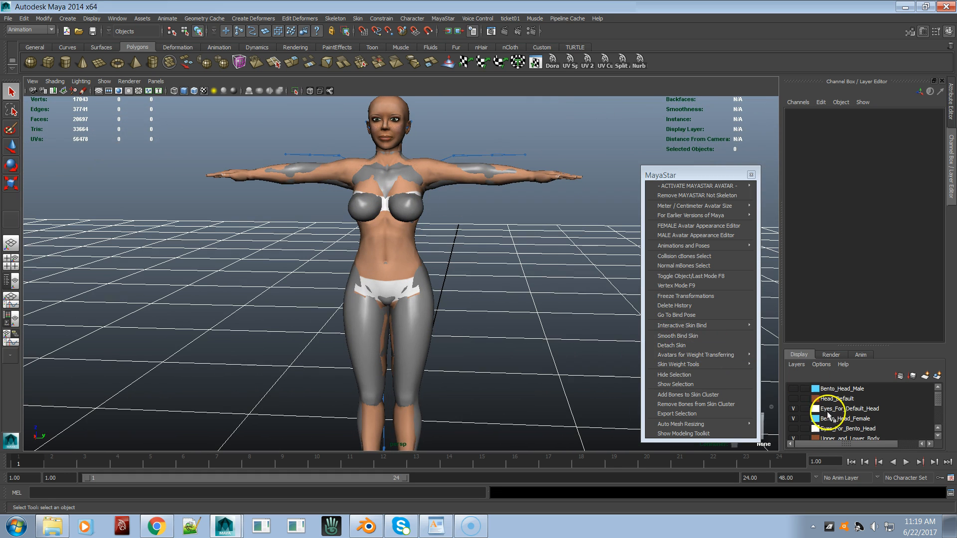
pyautogui.scroll(-3, 825, 426)
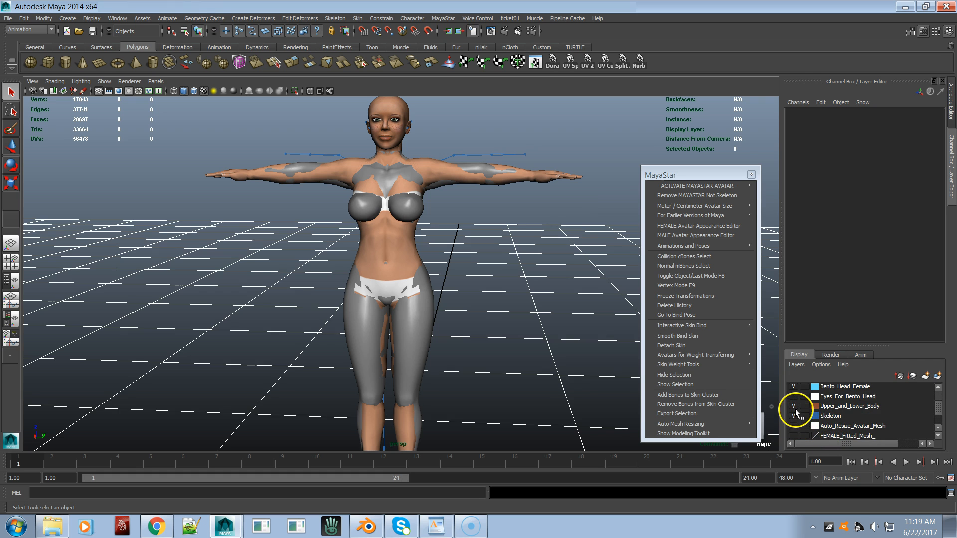
pyautogui.click(793, 407)
pyautogui.keyDown('alt'); pyautogui.moveTo(459, 224); pyautogui.dragTo(549, 326, button='right'); pyautogui.keyUp('alt')
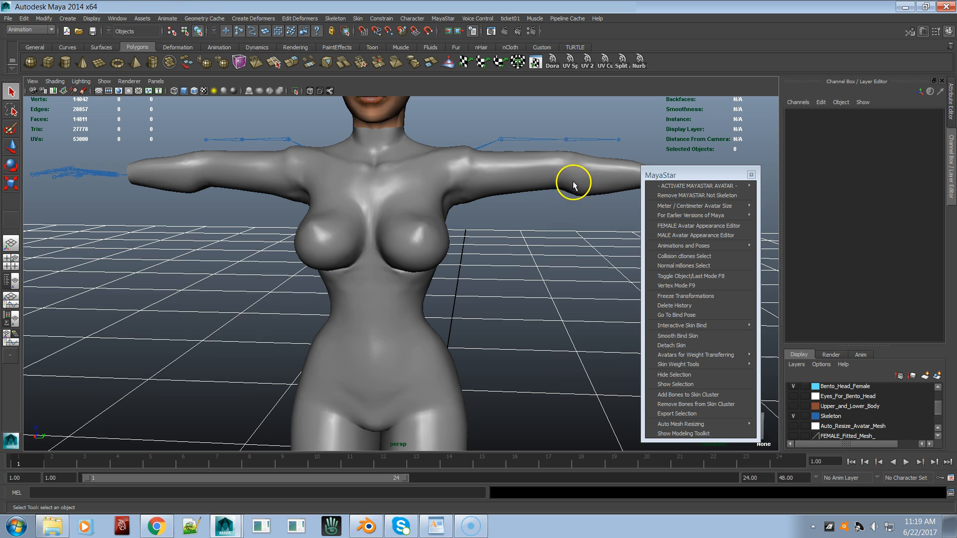
# - Start a new empty Maya scene without saving the current one
pyautogui.keyDown('alt'); pyautogui.moveTo(515, 199); pyautogui.dragTo(559, 236); pyautogui.keyUp('alt')
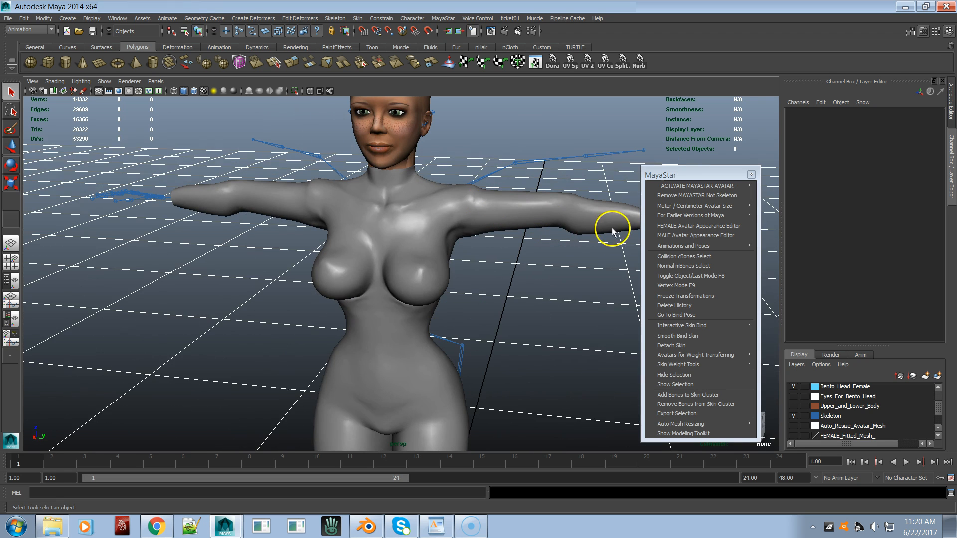
pyautogui.keyDown('alt'); pyautogui.moveTo(319, 245); pyautogui.dragTo(360, 264); pyautogui.keyUp('alt')
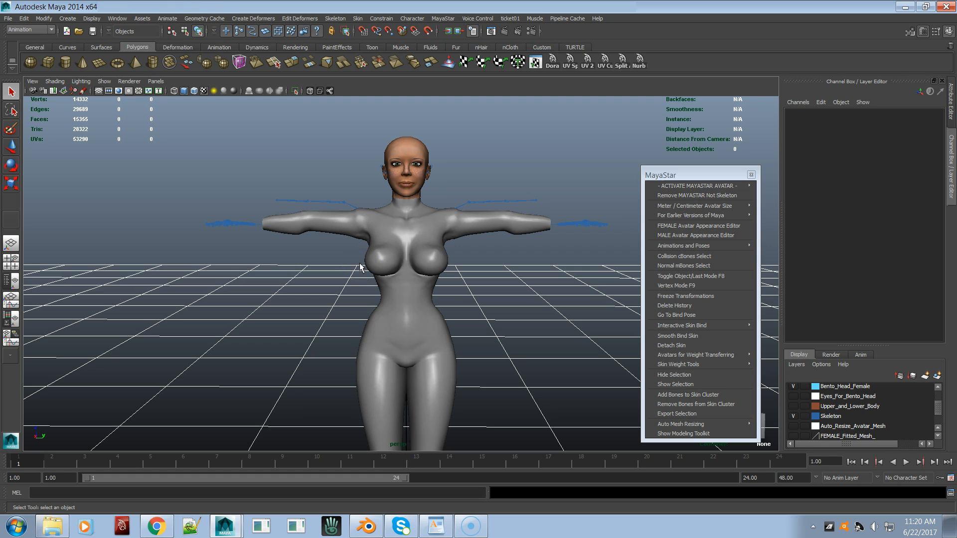
pyautogui.click(9, 18)
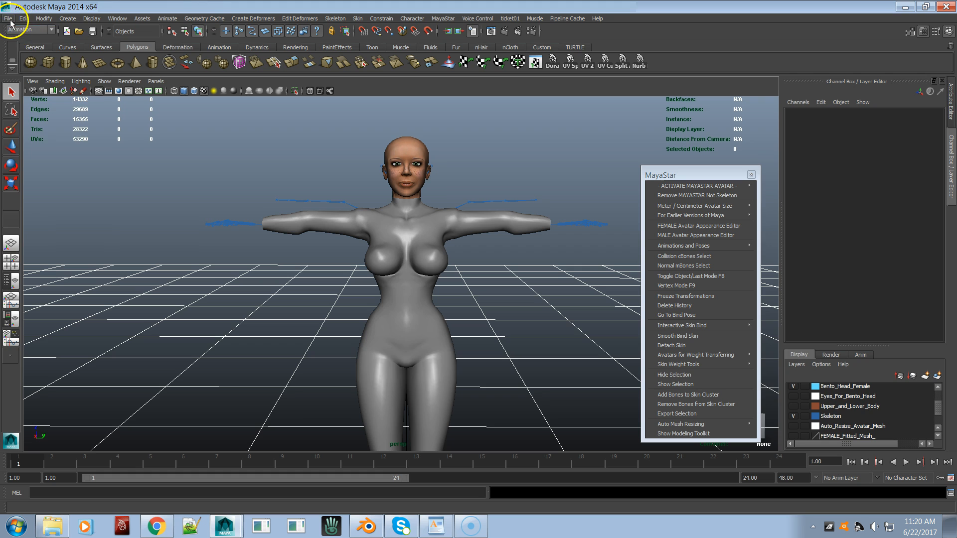
pyautogui.click(23, 34)
pyautogui.click(478, 265)
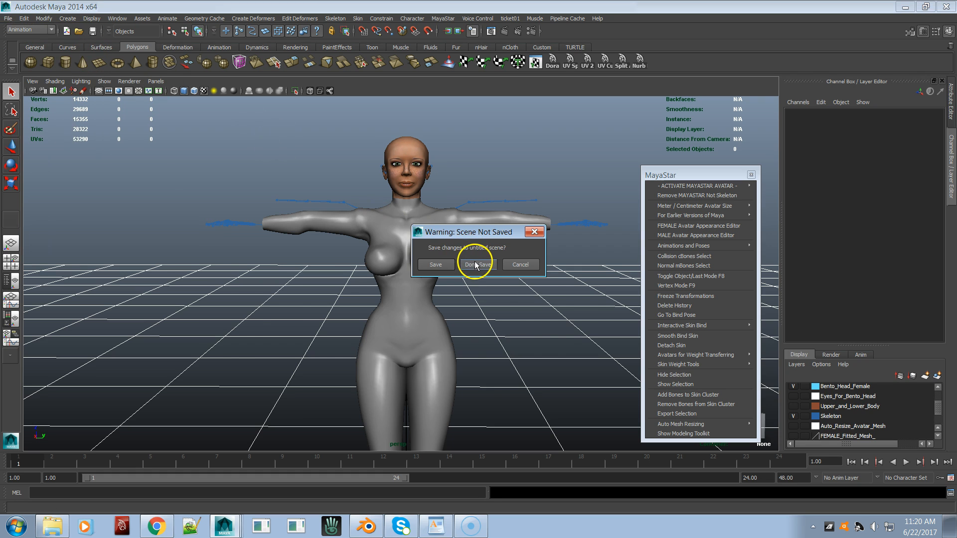
# - Activate the MayaStar FEMALE - Bento avatar in the empty scene
pyautogui.moveTo(731, 207)
pyautogui.moveTo(727, 186)
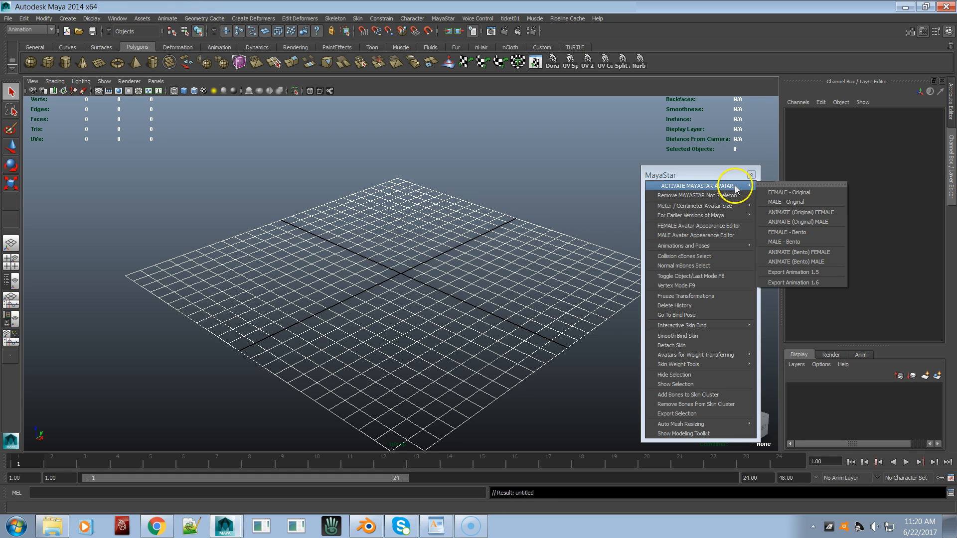
pyautogui.click(817, 221)
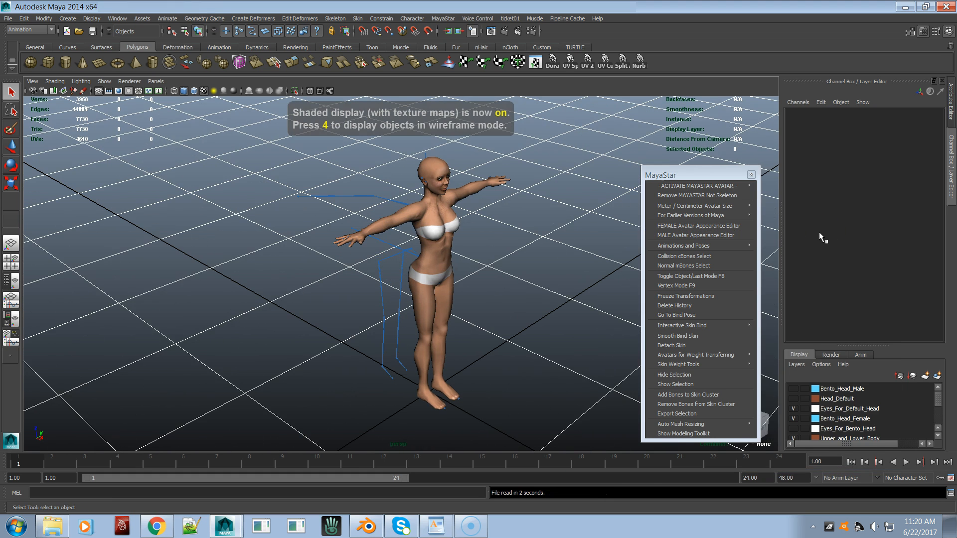
pyautogui.moveTo(444, 297)
pyautogui.keyDown('alt'); pyautogui.mouseDown()
pyautogui.moveTo(454, 289)
pyautogui.moveTo(395, 272)
pyautogui.mouseUp(); pyautogui.keyUp('alt')
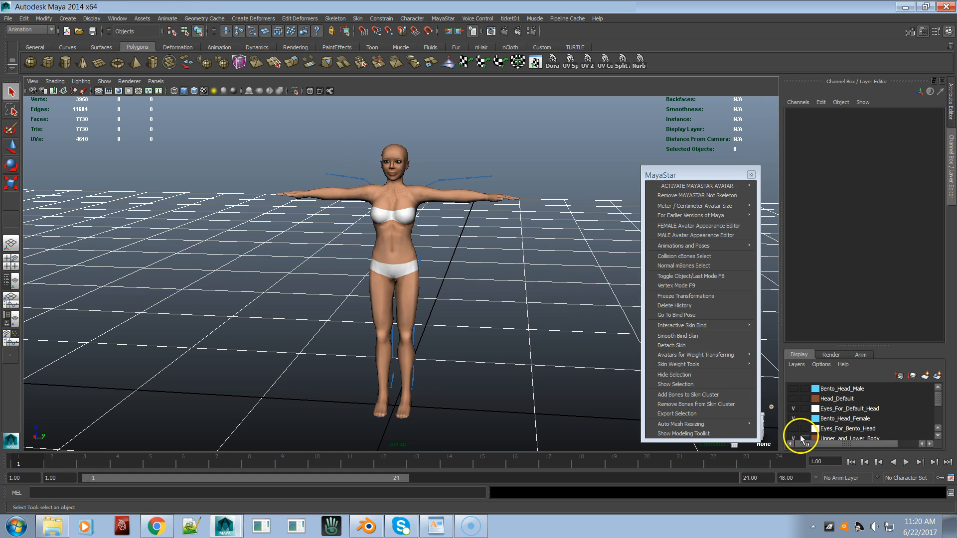
# - Hide the Upper_and_Lower_Body layer and show the FEMALE_Fitted_Mesh_ layer
pyautogui.click(799, 438)
pyautogui.keyDown('alt'); pyautogui.moveTo(492, 277); pyautogui.dragTo(367, 271); pyautogui.keyUp('alt')
pyautogui.scroll(-1, 904, 406)
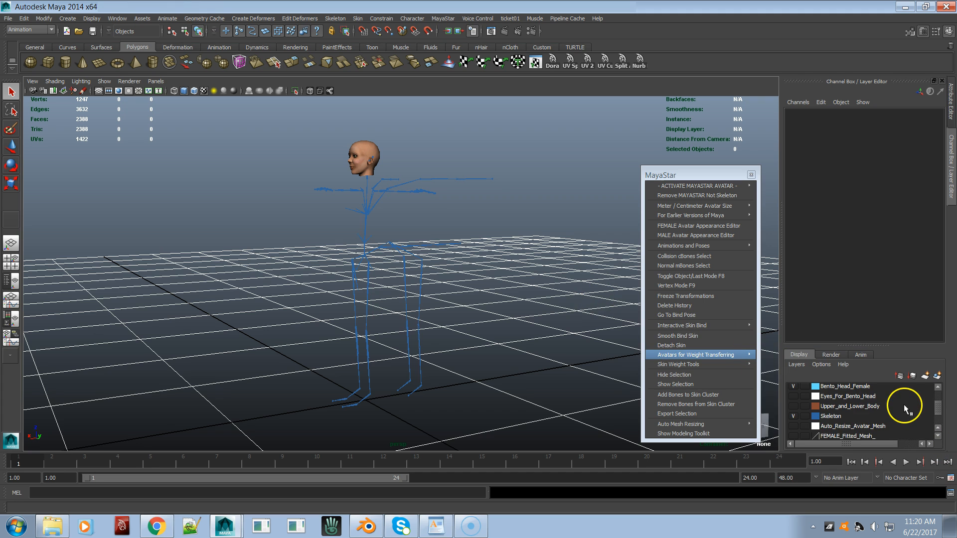
pyautogui.click(793, 436)
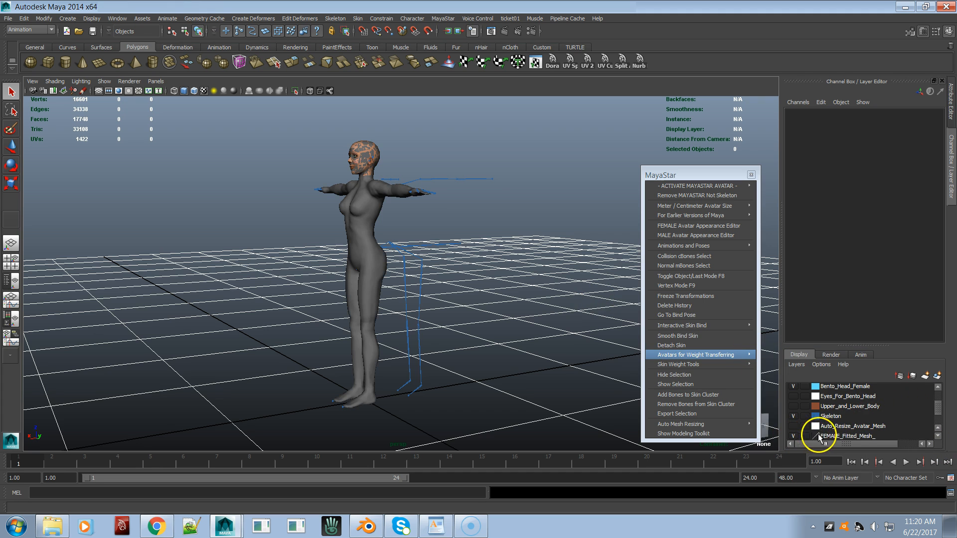
pyautogui.keyDown('alt'); pyautogui.moveTo(504, 312); pyautogui.dragTo(531, 314); pyautogui.keyUp('alt')
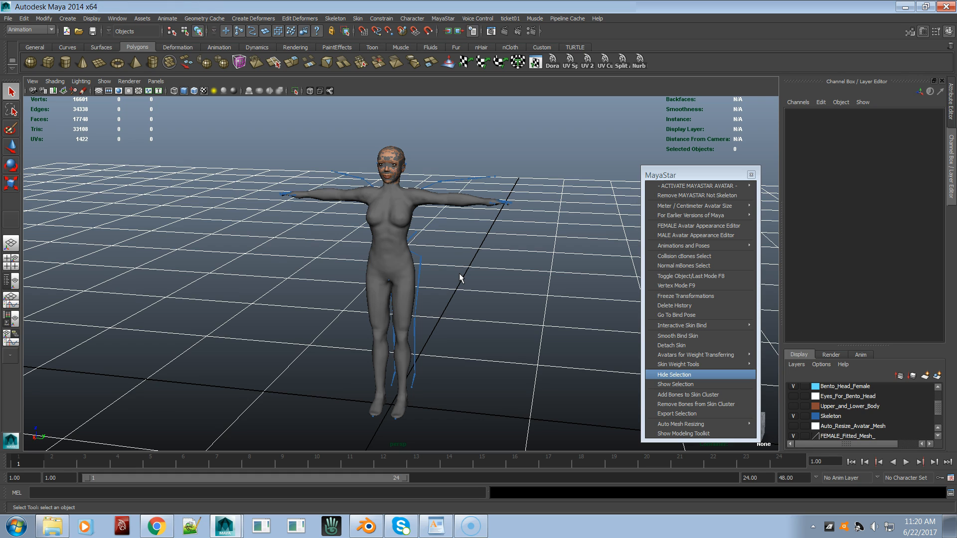
# - Detach MayaStar's For Earlier Versions of Maya commands into a floating window above the avatar scene
pyautogui.moveTo(670, 186)
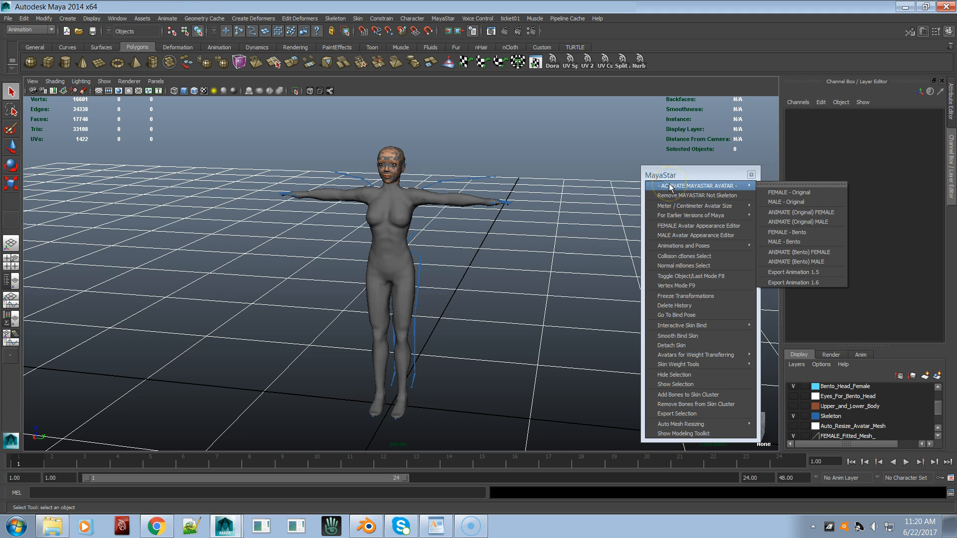
pyautogui.moveTo(671, 215)
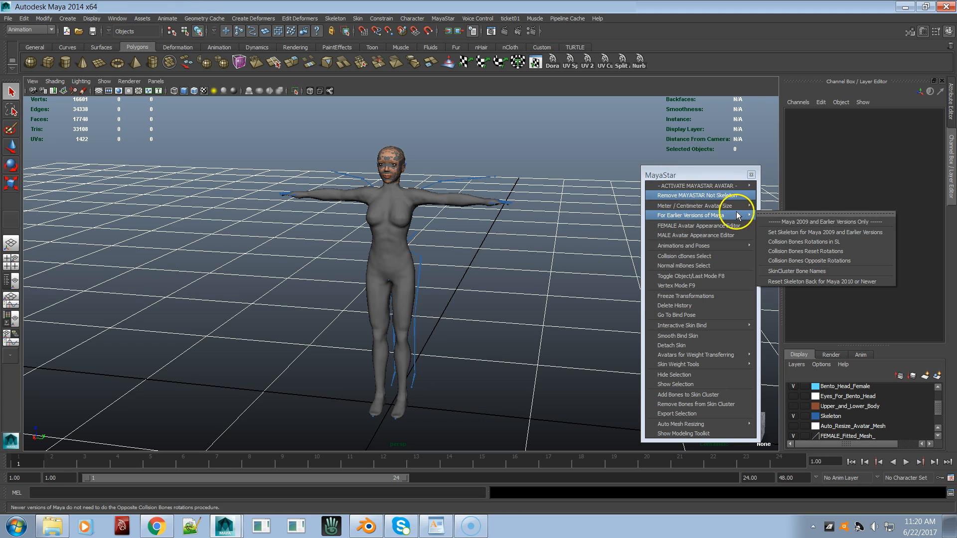
pyautogui.click(792, 213)
pyautogui.moveTo(792, 207); pyautogui.dragTo(549, 91)
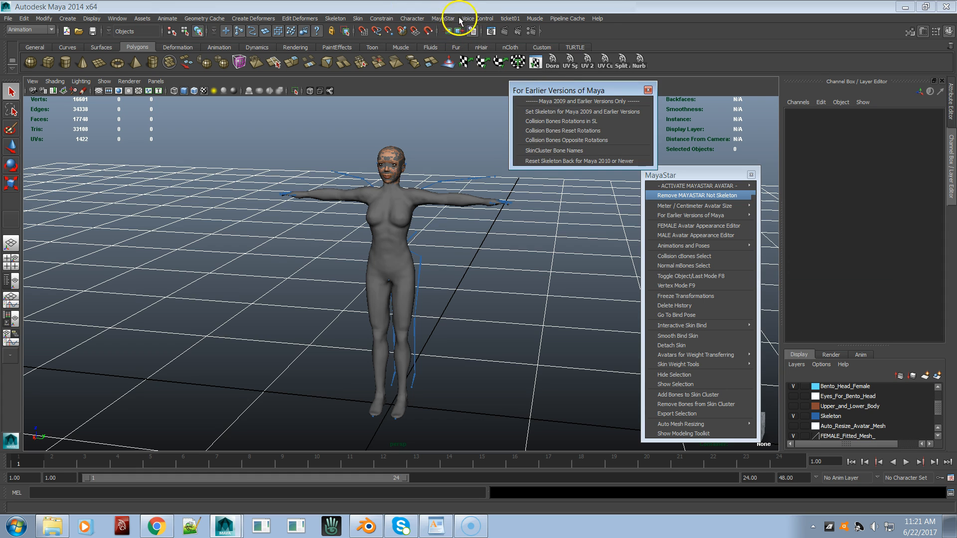
# - Apply Set Skeleton for Maya 2009 and Earlier Versions to the avatar
pyautogui.click(443, 19)
pyautogui.moveTo(452, 63)
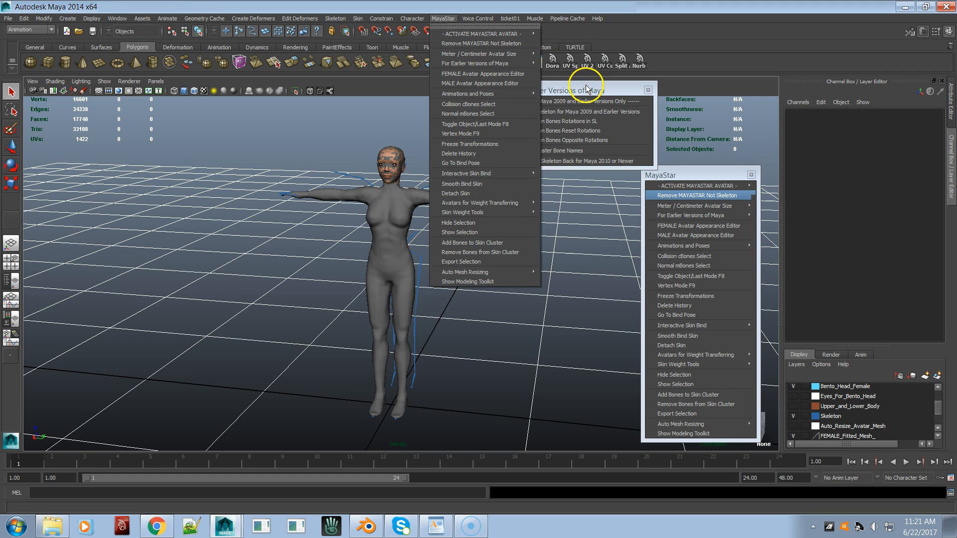
pyautogui.click(585, 86)
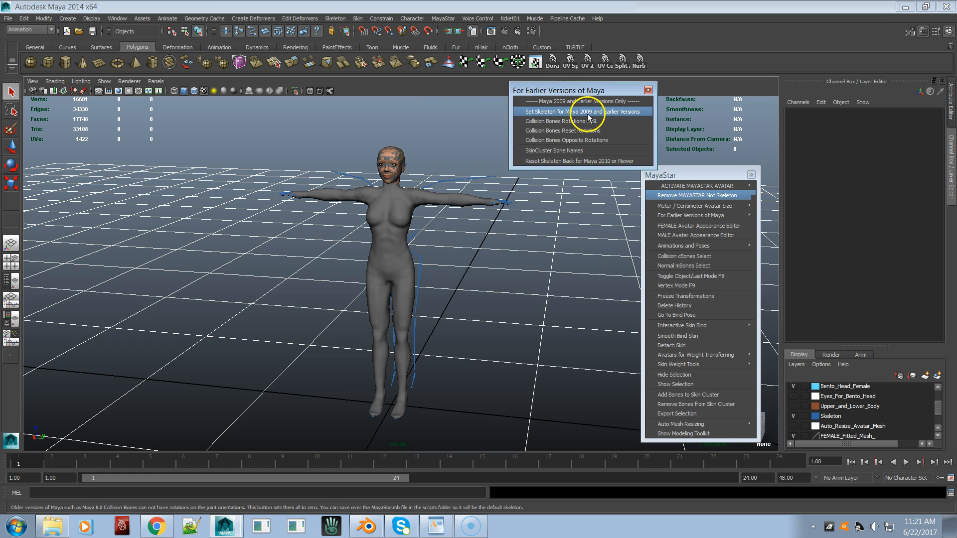
pyautogui.click(608, 113)
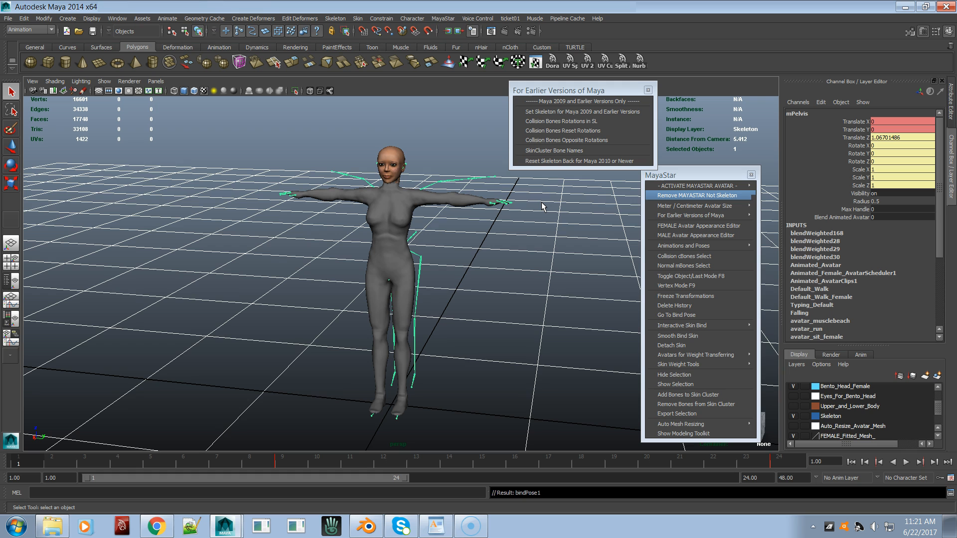
# - Examine the fitted mesh body's torso and arms against the skeleton, up close and from a distance
pyautogui.keyDown('alt'); pyautogui.moveTo(438, 210); pyautogui.dragTo(524, 257, button='right'); pyautogui.keyUp('alt')
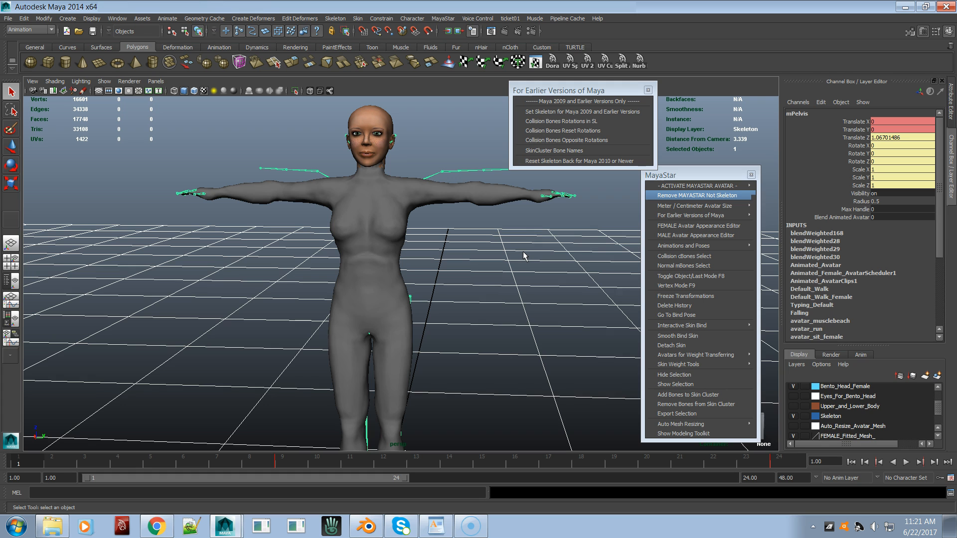
pyautogui.keyDown('alt'); pyautogui.moveTo(480, 231); pyautogui.dragTo(462, 260, button='middle'); pyautogui.keyUp('alt')
pyautogui.keyDown('alt'); pyautogui.moveTo(463, 261); pyautogui.dragTo(546, 263, button='right'); pyautogui.keyUp('alt')
pyautogui.keyDown('alt'); pyautogui.moveTo(550, 264); pyautogui.dragTo(549, 262); pyautogui.keyUp('alt')
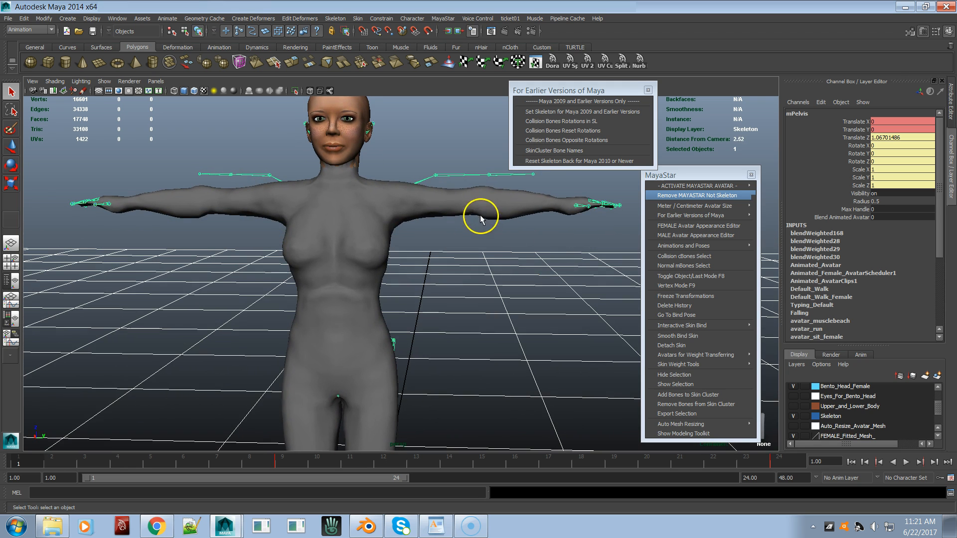
pyautogui.keyDown('alt'); pyautogui.moveTo(487, 197); pyautogui.dragTo(463, 232); pyautogui.keyUp('alt')
pyautogui.keyDown('alt'); pyautogui.moveTo(453, 232); pyautogui.dragTo(388, 232, button='right'); pyautogui.keyUp('alt')
pyautogui.keyDown('alt'); pyautogui.moveTo(551, 250); pyautogui.dragTo(496, 247, button='right'); pyautogui.keyUp('alt')
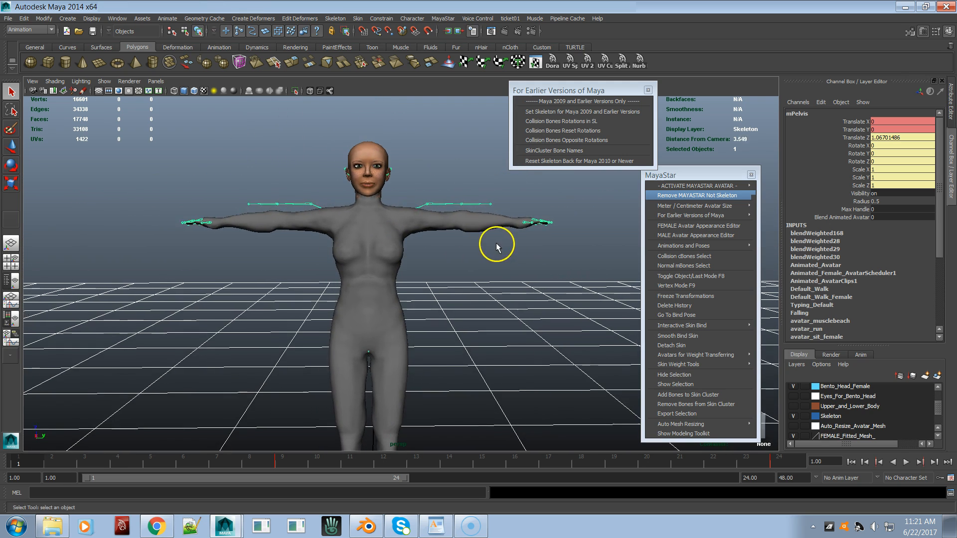
pyautogui.keyDown('alt'); pyautogui.moveTo(496, 242); pyautogui.dragTo(500, 248); pyautogui.keyUp('alt')
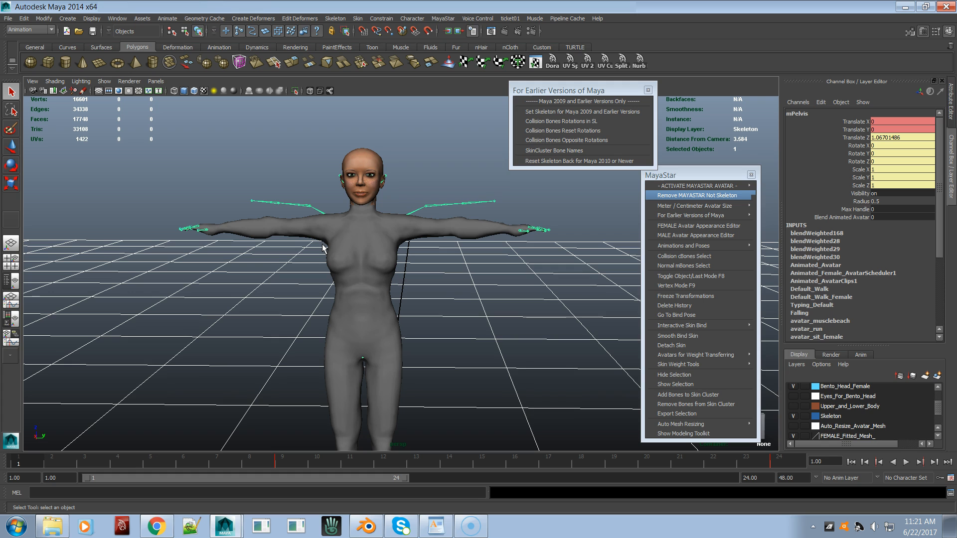
# - Import For Video Demo.dae into the avatar scene and close the import report
pyautogui.click(8, 19)
pyautogui.click(31, 112)
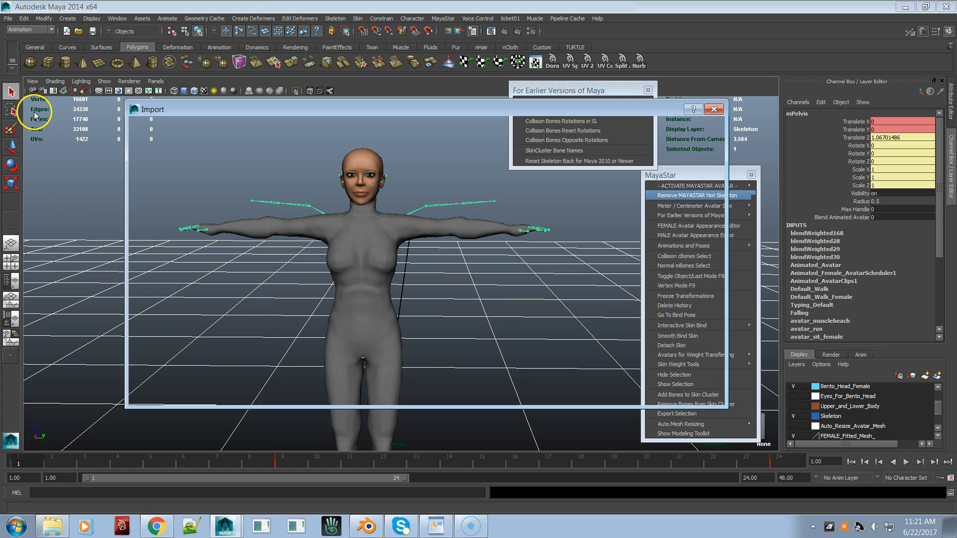
pyautogui.doubleClick(223, 157)
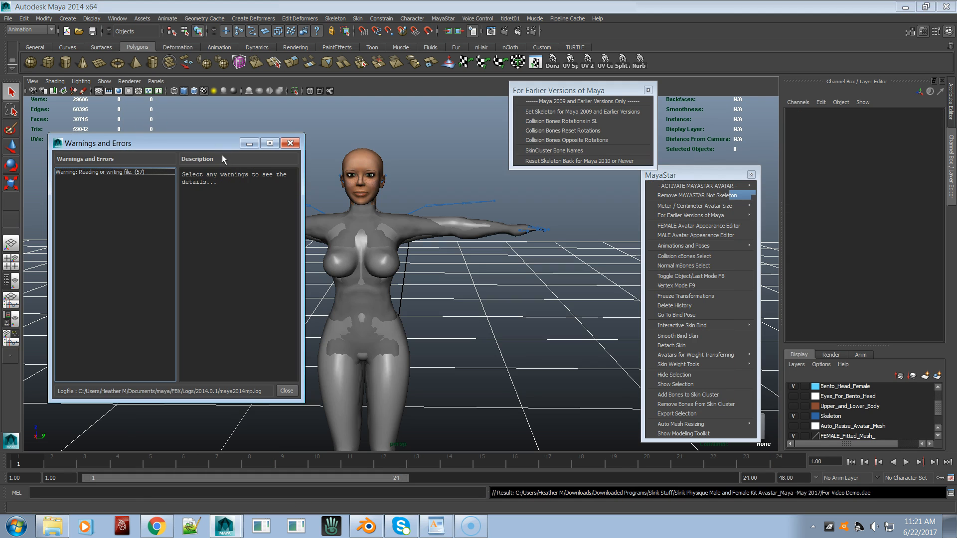
pyautogui.click(289, 144)
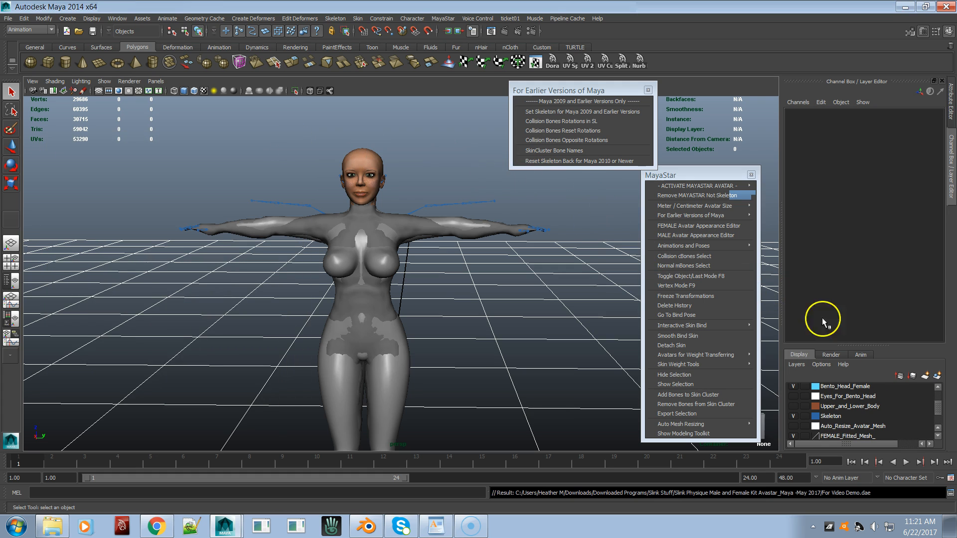
# - Hide the FEMALE_Fitted_Mesh_ layer and apply Collision Bones Rotations in SL
pyautogui.click(792, 437)
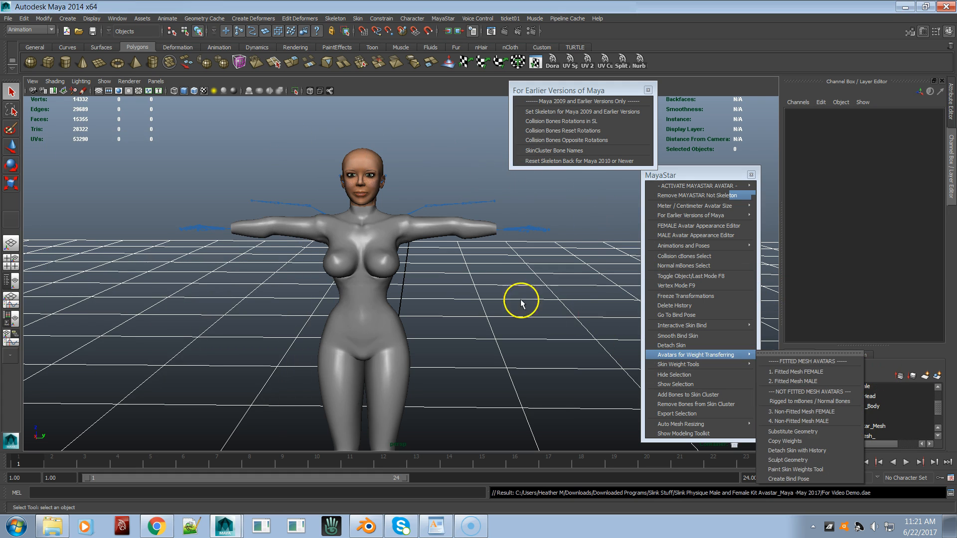
pyautogui.click(578, 122)
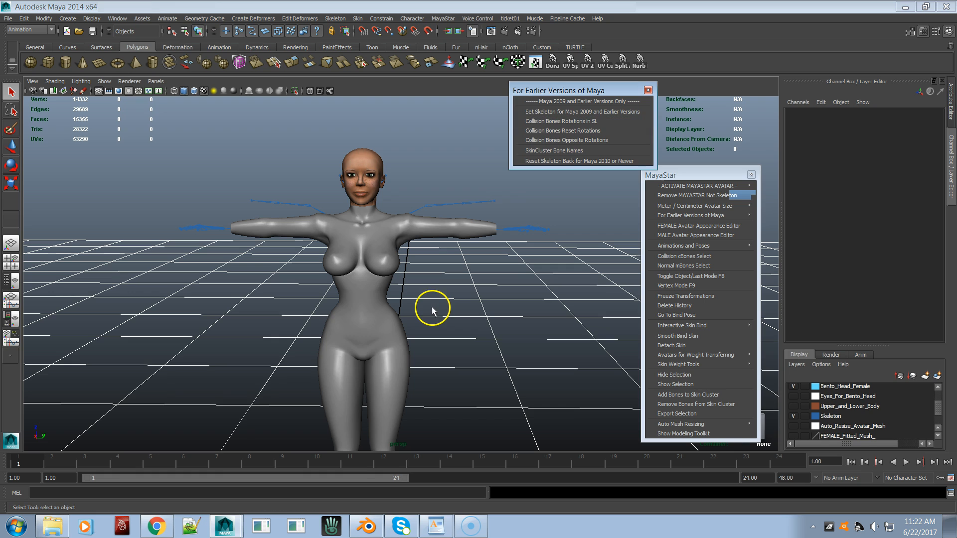
pyautogui.keyDown('alt'); pyautogui.moveTo(523, 276); pyautogui.dragTo(459, 273); pyautogui.keyUp('alt')
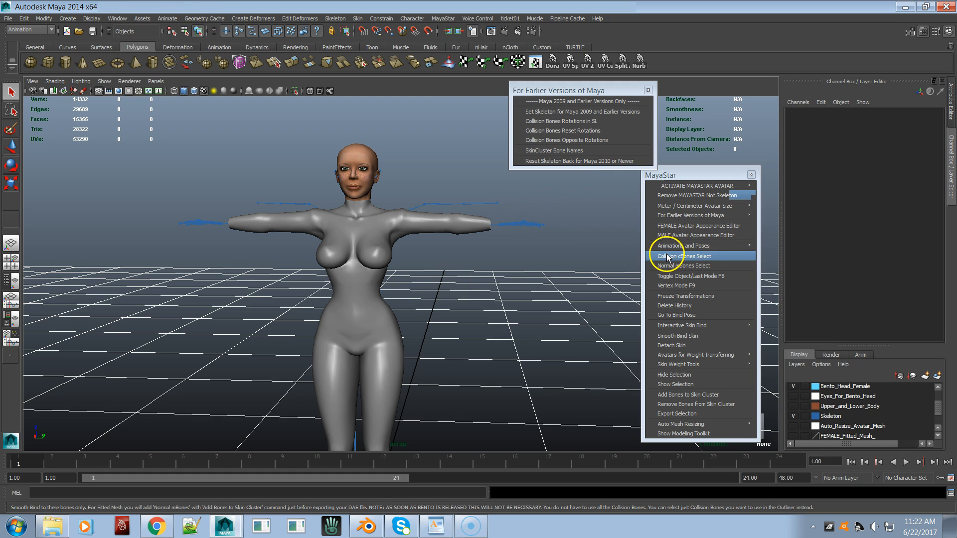
# - Open the FEMALE Avatar Appearance Editor, try out a higher Body Fat on the avatar and return it to its default
pyautogui.click(676, 227)
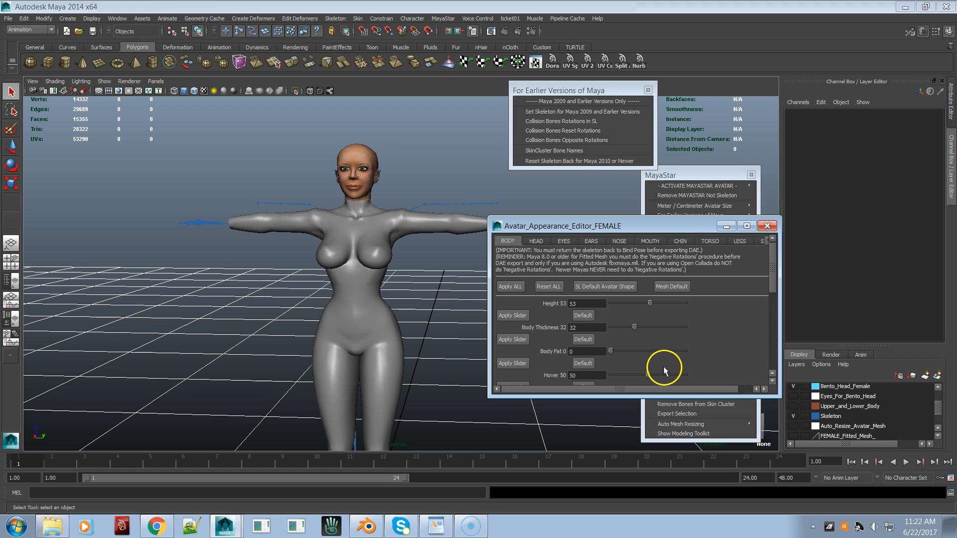
pyautogui.scroll(-1, 646, 358)
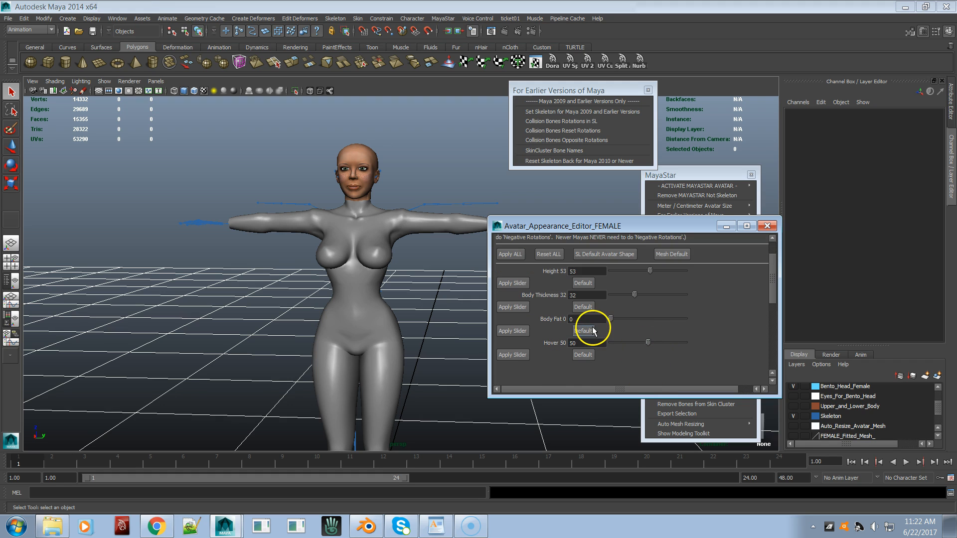
pyautogui.moveTo(610, 319); pyautogui.dragTo(655, 331)
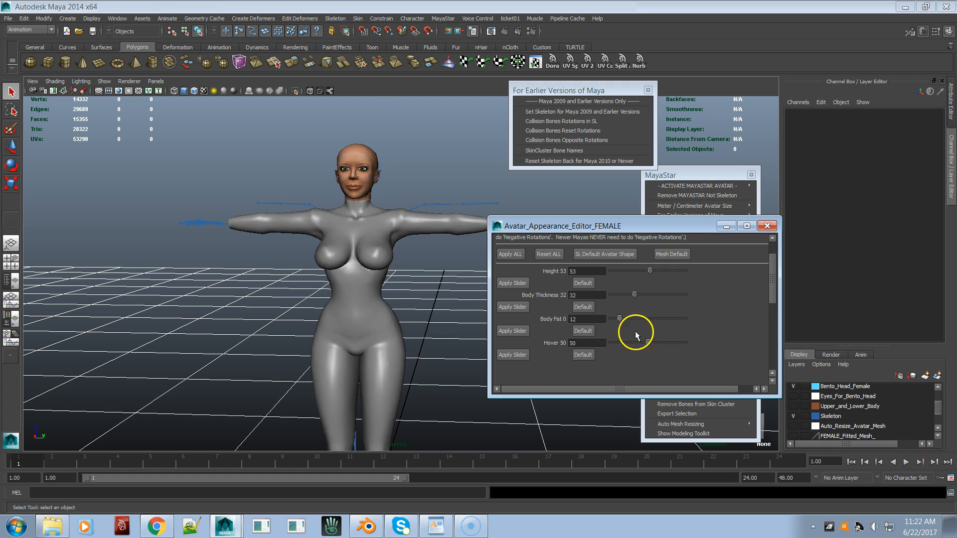
pyautogui.click(584, 331)
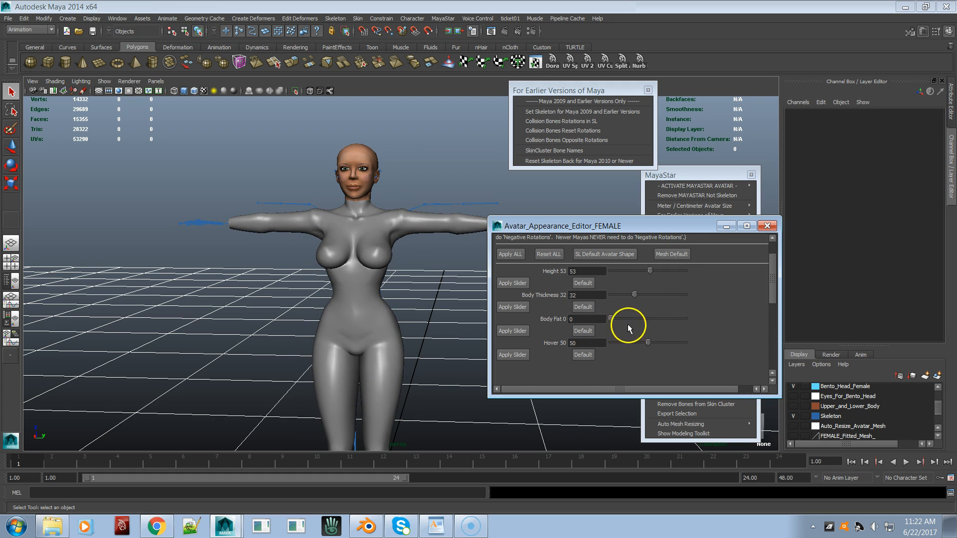
pyautogui.scroll(1, 648, 319)
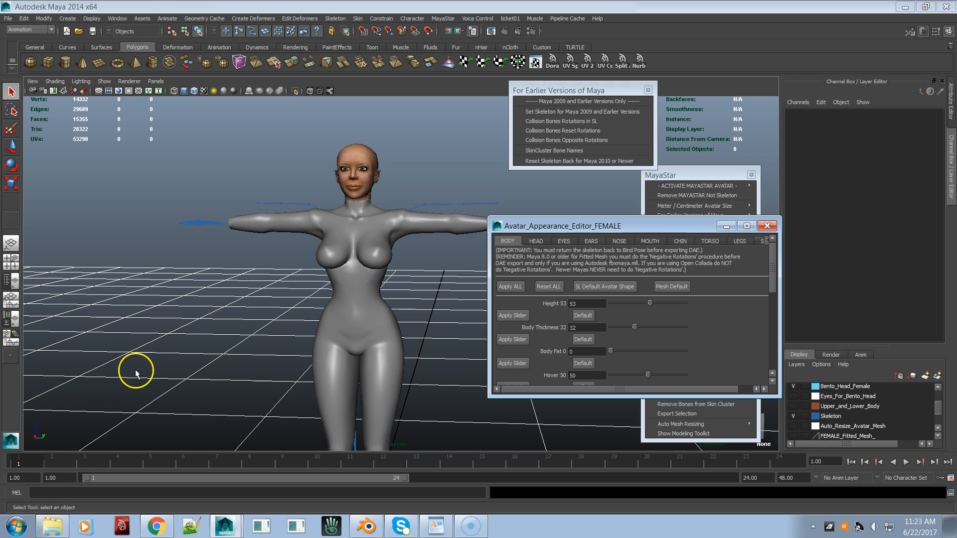
# - Launch the FirestormOS-Releasex64 viewer, return to Maya and select the imported hourglass body mesh
pyautogui.click(17, 526)
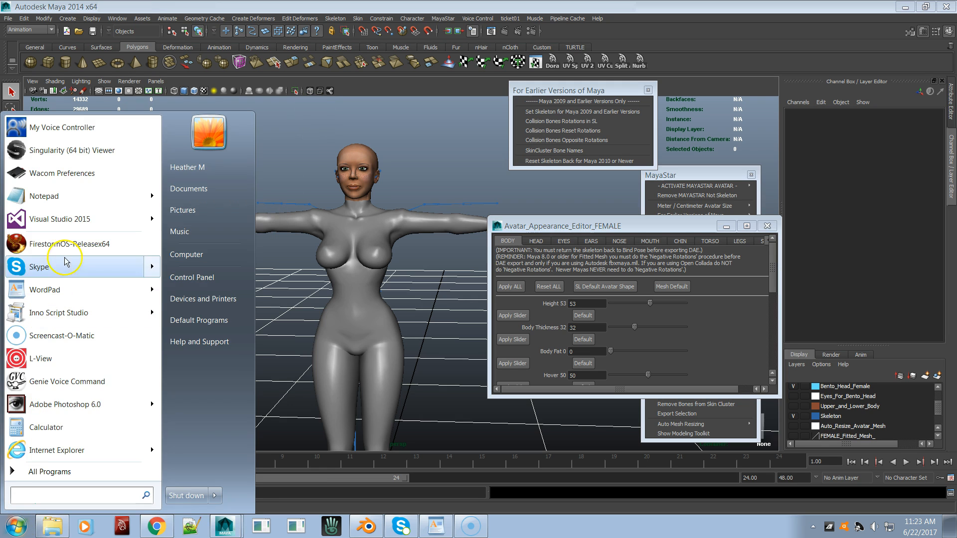
pyautogui.click(379, 285)
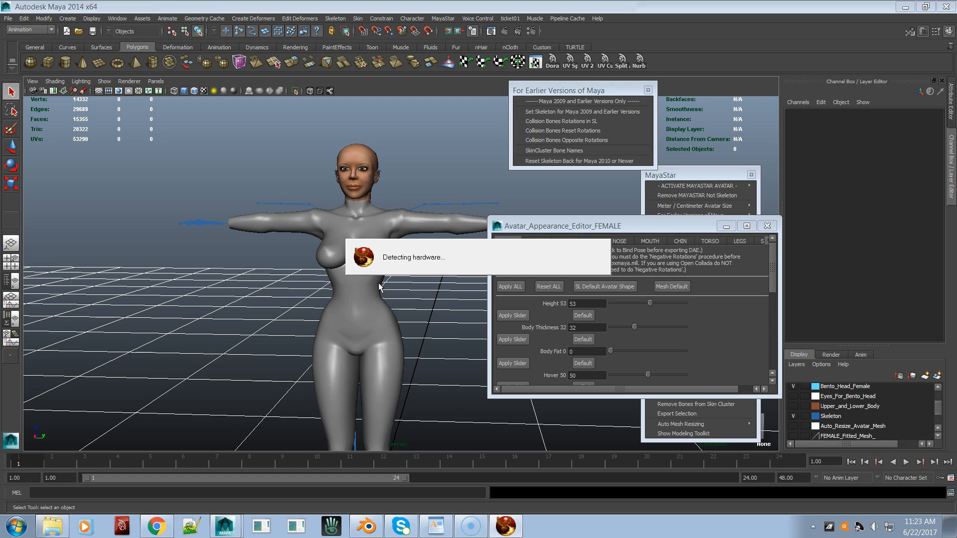
pyautogui.click(364, 295)
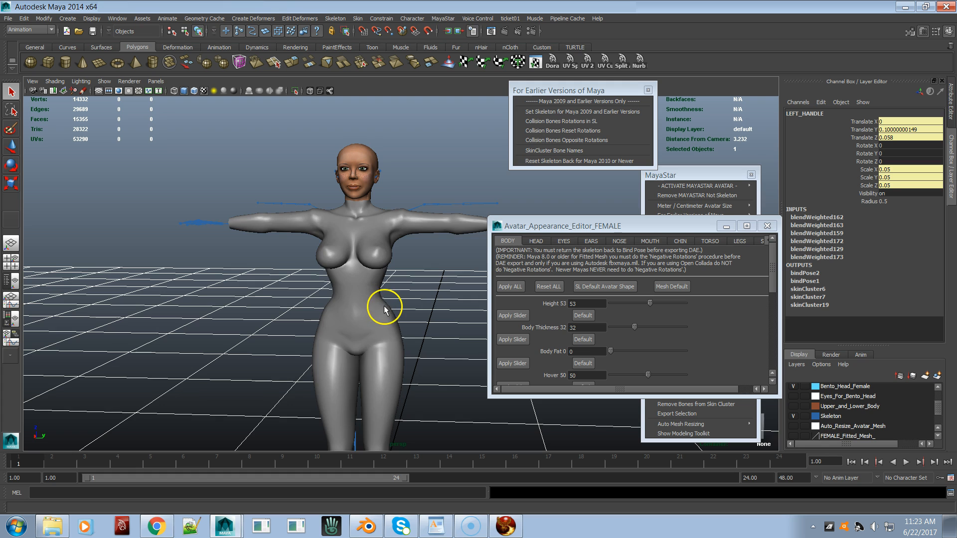
pyautogui.click(379, 302)
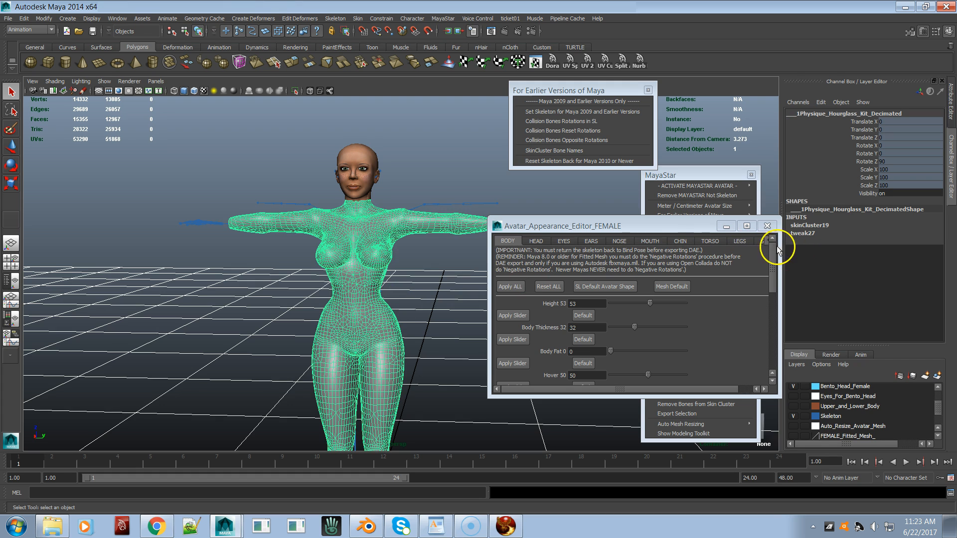
# - Try the standard sizes Female Medium, Female Small and Female Large on the avatar wearing the hourglass body
pyautogui.click(762, 241)
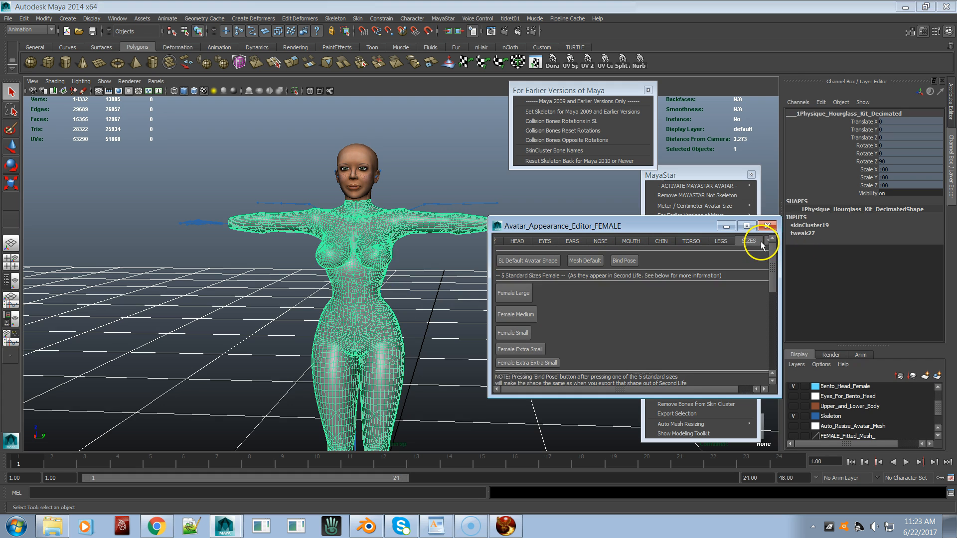
pyautogui.click(527, 299)
pyautogui.click(516, 314)
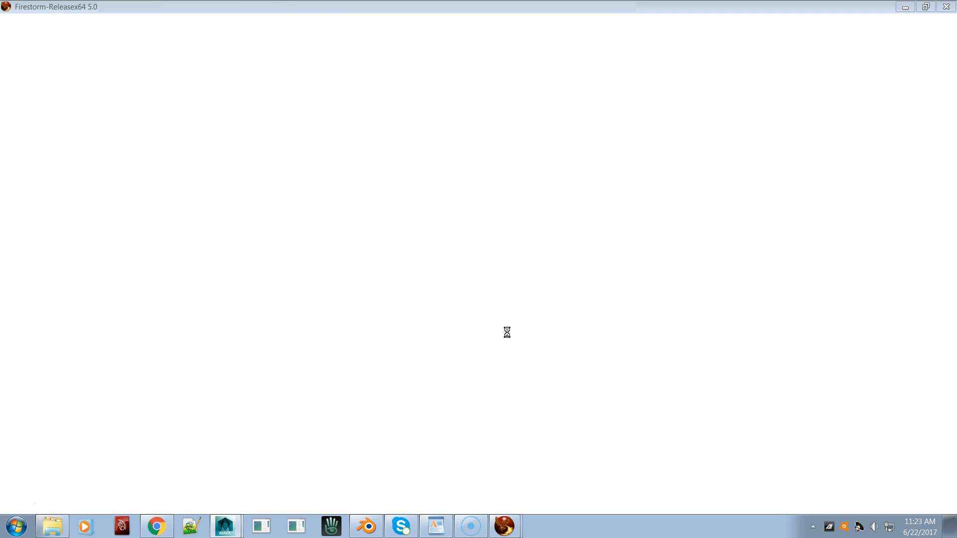
pyautogui.hotkey('alt', 'Tab')
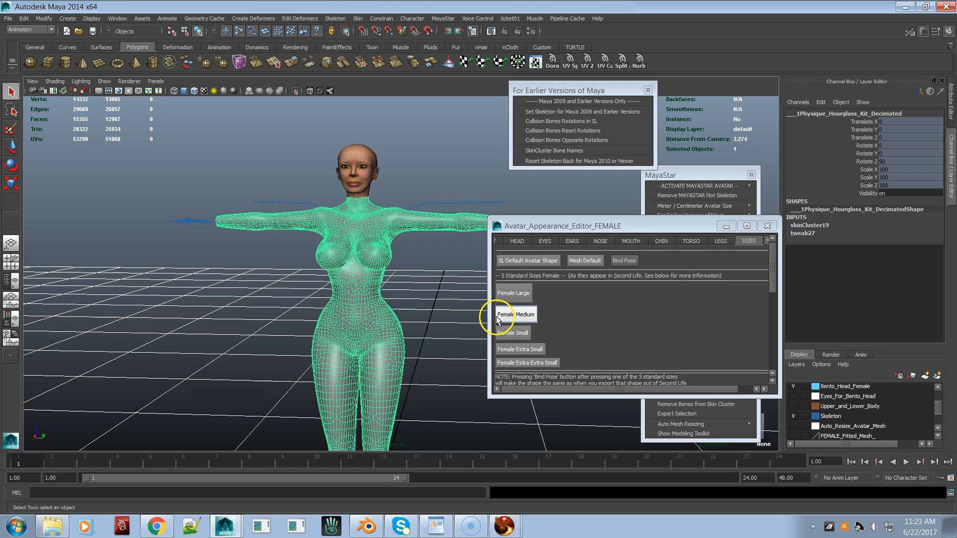
pyautogui.click(507, 335)
pyautogui.click(509, 316)
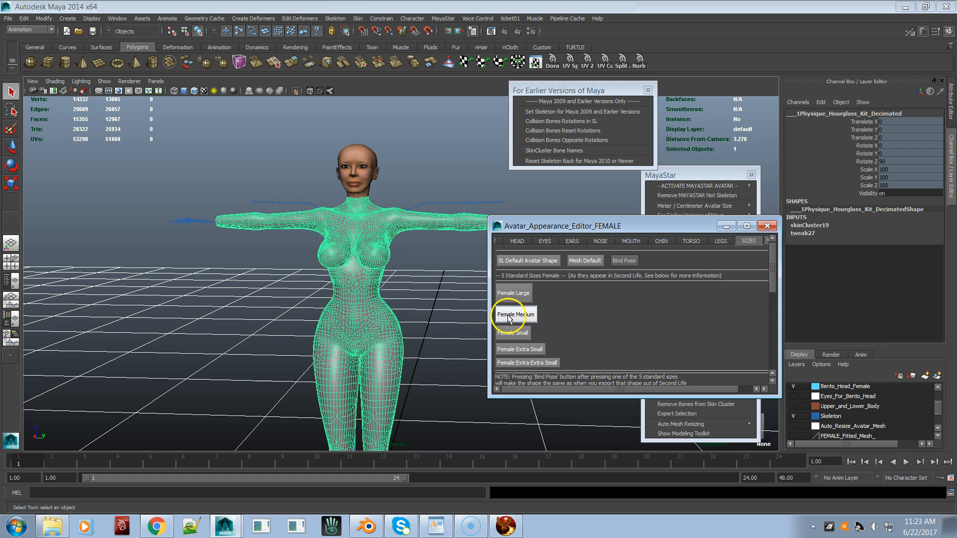
pyautogui.click(512, 298)
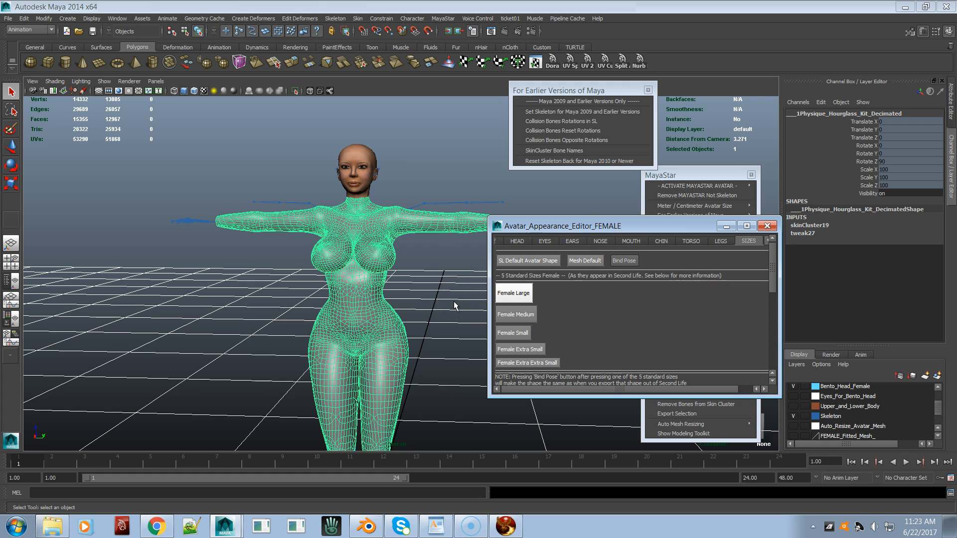
# - Switch to the Firestorm viewer's login screen
pyautogui.hotkey('alt', 'Tab')
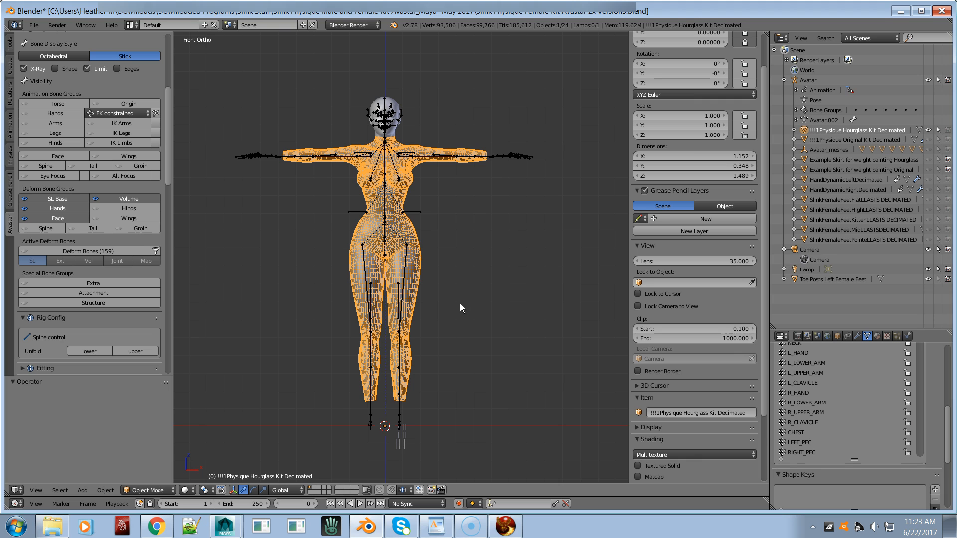
pyautogui.hotkey('alt', 'Tab')
pyautogui.hotkey('alt', 'Tab')
pyautogui.hotkey('alt', 'Tab')
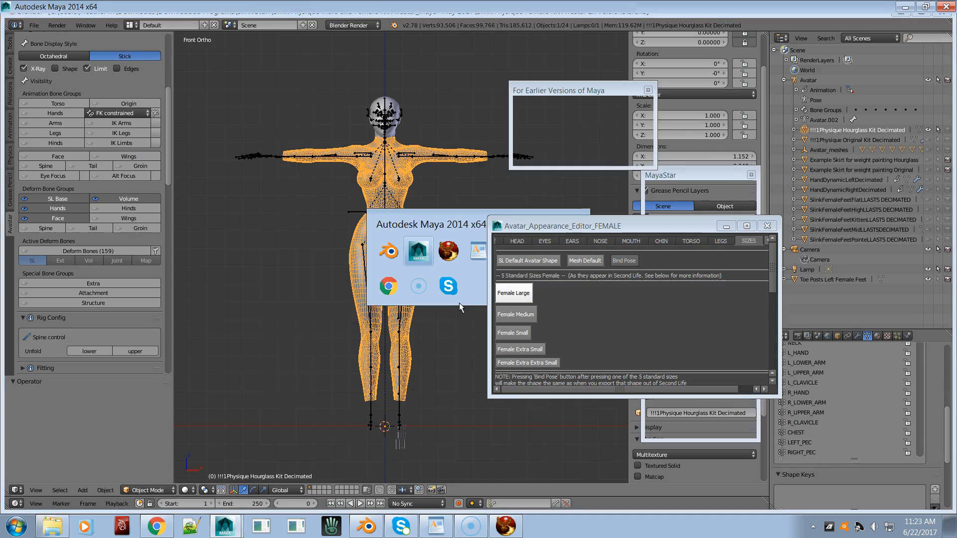
pyautogui.hotkey('alt', 'Tab')
pyautogui.hotkey('alt', 'Tab')
pyautogui.hotkey('alt', 'Tab')
pyautogui.hotkey('alt', 'Tab')
pyautogui.hotkey('alt', 'Tab')
pyautogui.hotkey('alt', 'Tab')
pyautogui.hotkey('alt', 'Tab')
pyautogui.hotkey('alt', 'Tab')
pyautogui.hotkey('alt', 'Tab')
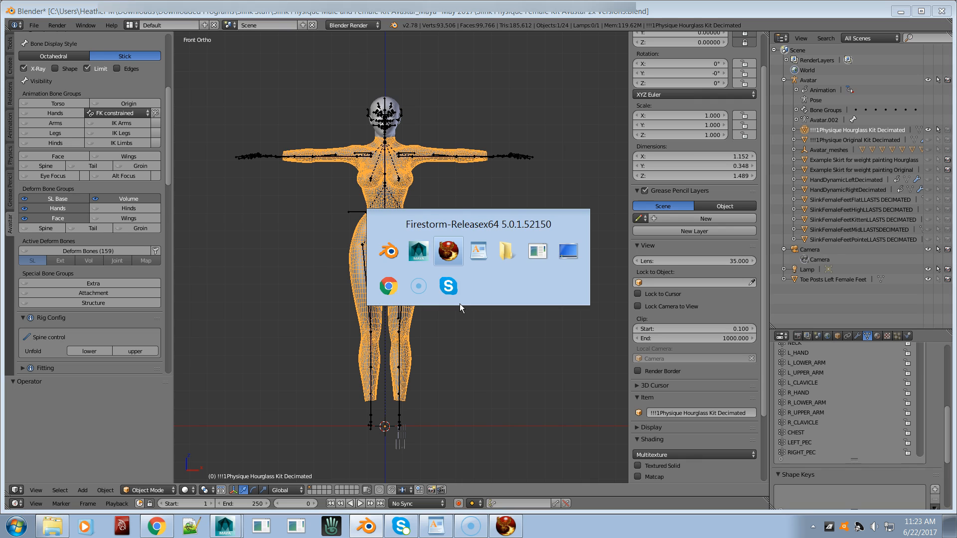
pyautogui.hotkey('alt', 'Tab')
pyautogui.hotkey('alt', 'Tab')
pyautogui.hotkey('alt', 'Tab')
pyautogui.hotkey('alt', 'Tab')
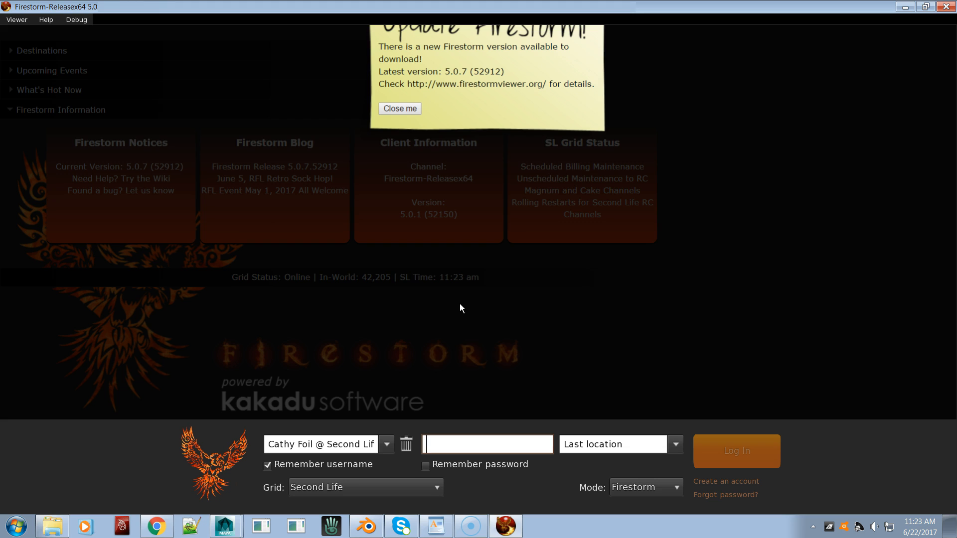
# - Start entering the account password in the Firestorm login, clear the password field and return to Maya
pyautogui.write('•')
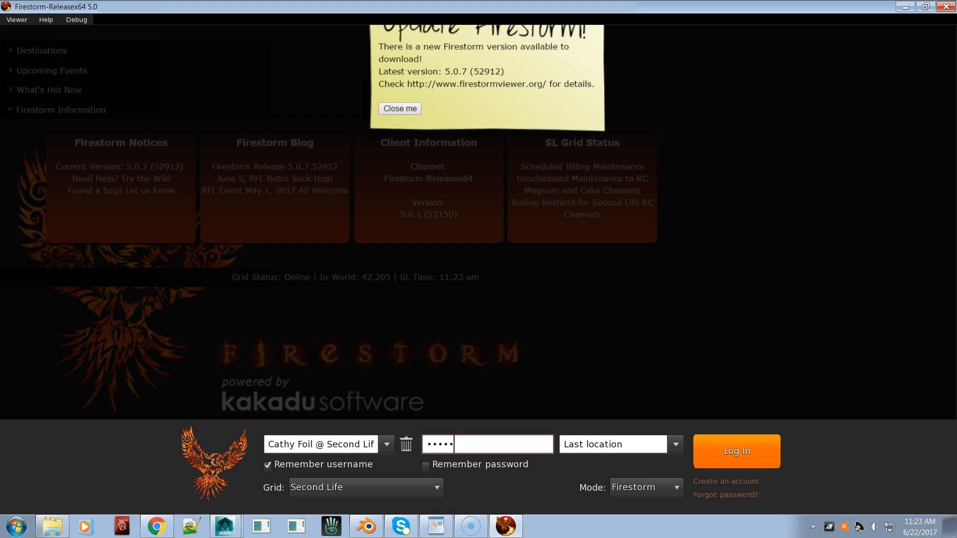
pyautogui.press('BackSpace')
pyautogui.press('BackSpace')
pyautogui.press('BackSpace')
pyautogui.press('BackSpace')
pyautogui.press('BackSpace')
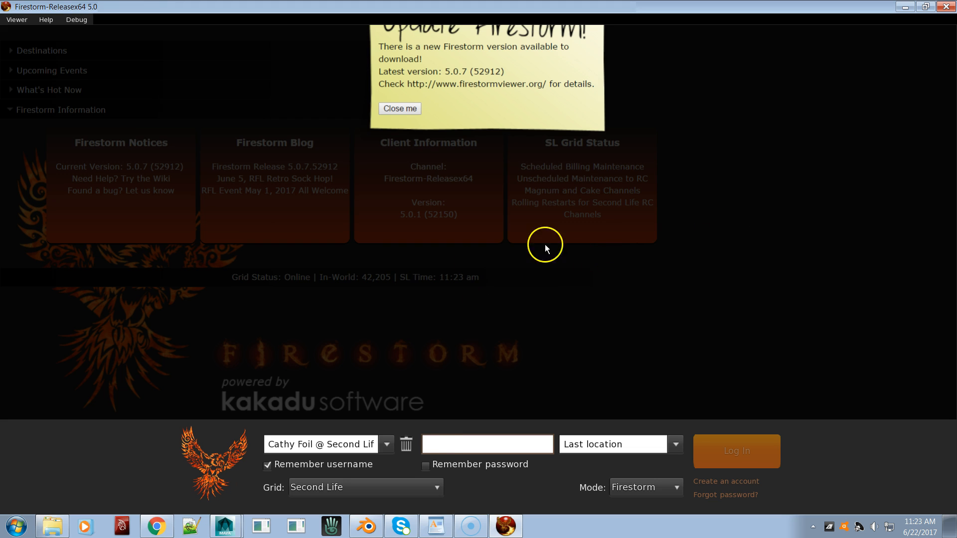
pyautogui.hotkey('alt', 'Tab')
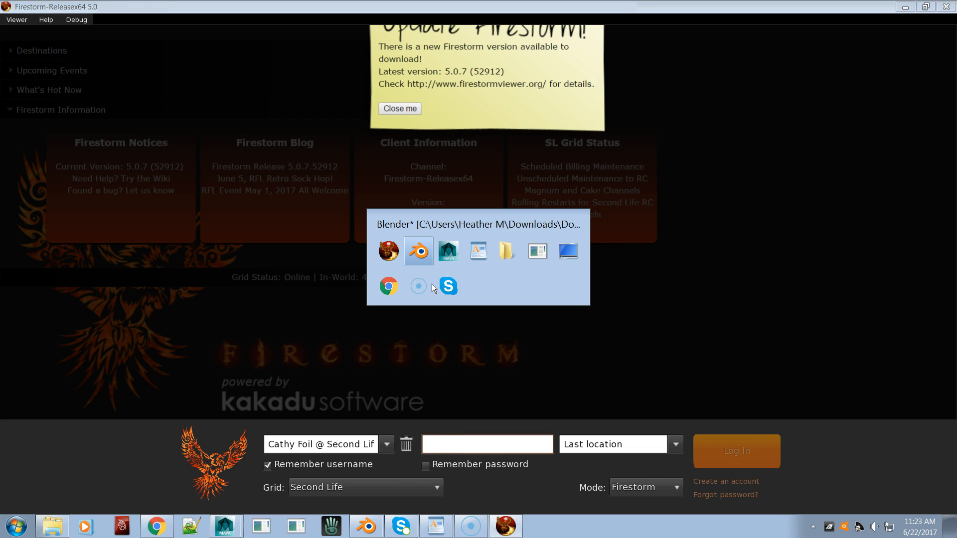
pyautogui.hotkey('alt', 'Tab')
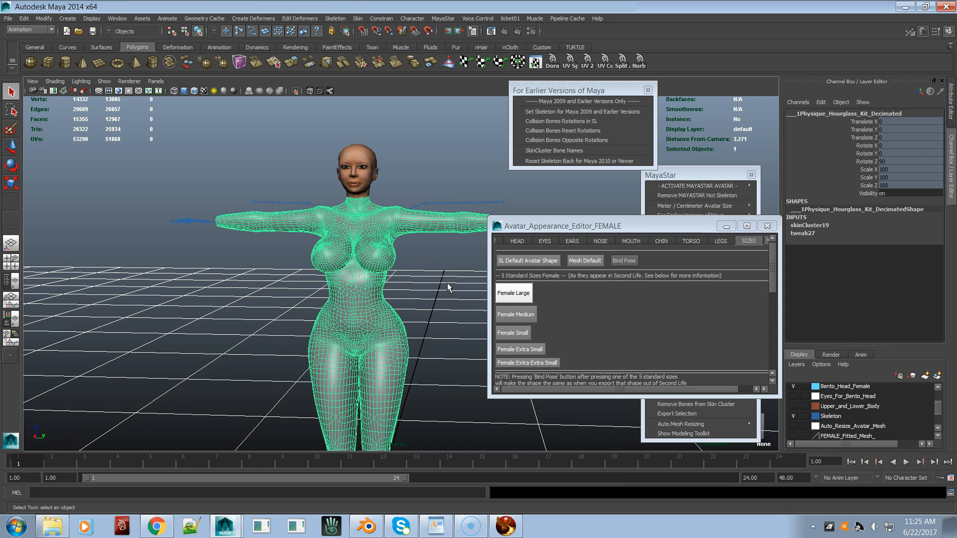
# - Try to return the avatar to Bind Pose, and open the Outliner with DAG Objects Only turned off
pyautogui.click(624, 261)
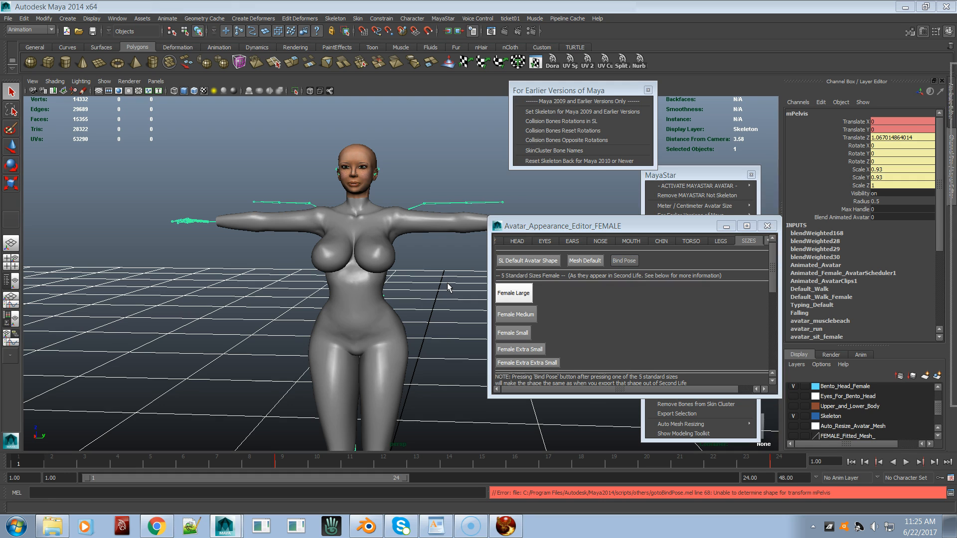
pyautogui.hotkey('shift', 'o')
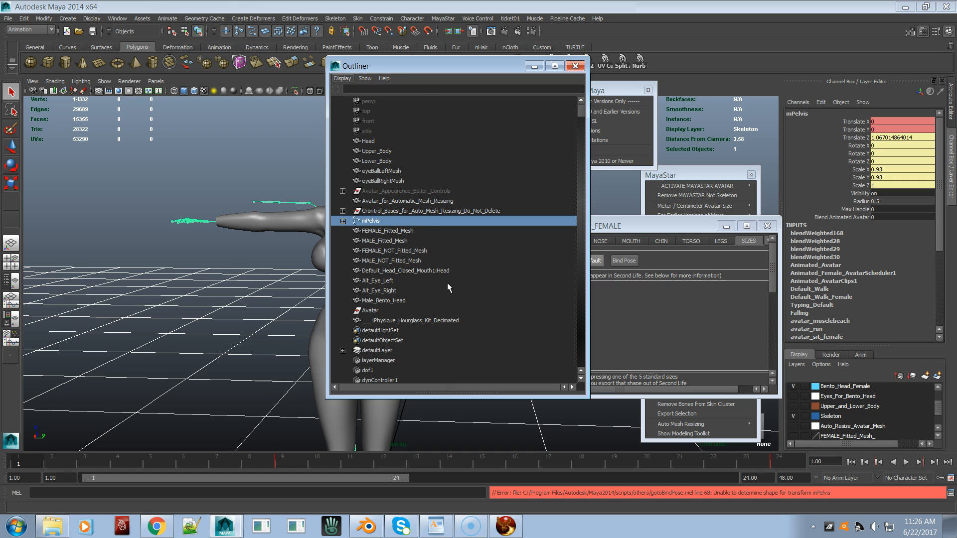
pyautogui.click(342, 78)
pyautogui.click(369, 93)
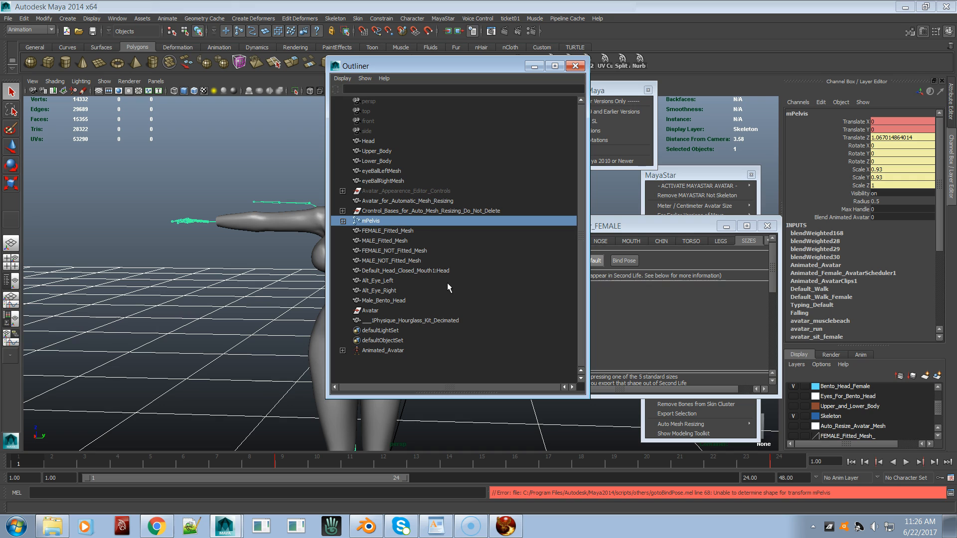
pyautogui.click(342, 78)
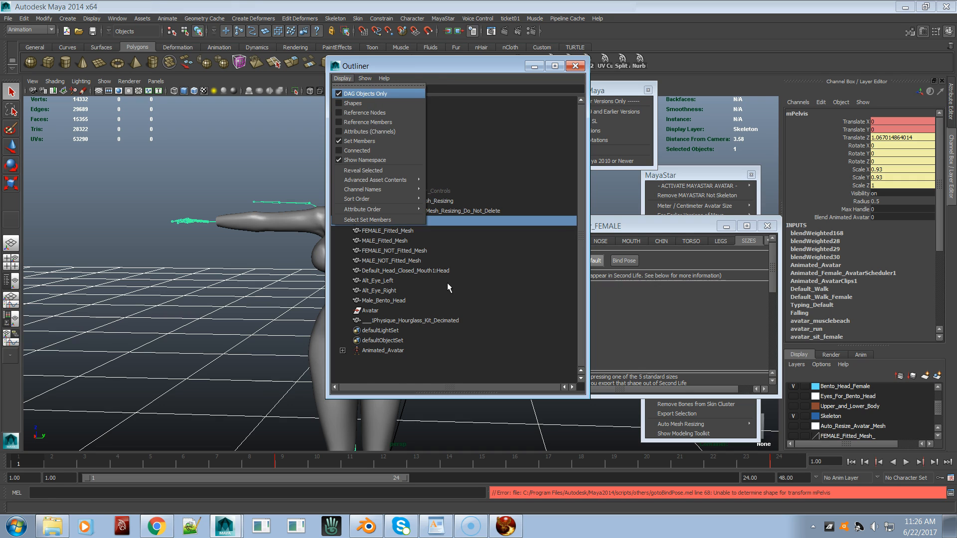
pyautogui.click(365, 93)
# - Find the bindPose2 node in the Outliner and delete it
pyautogui.scroll(-20, 448, 282)
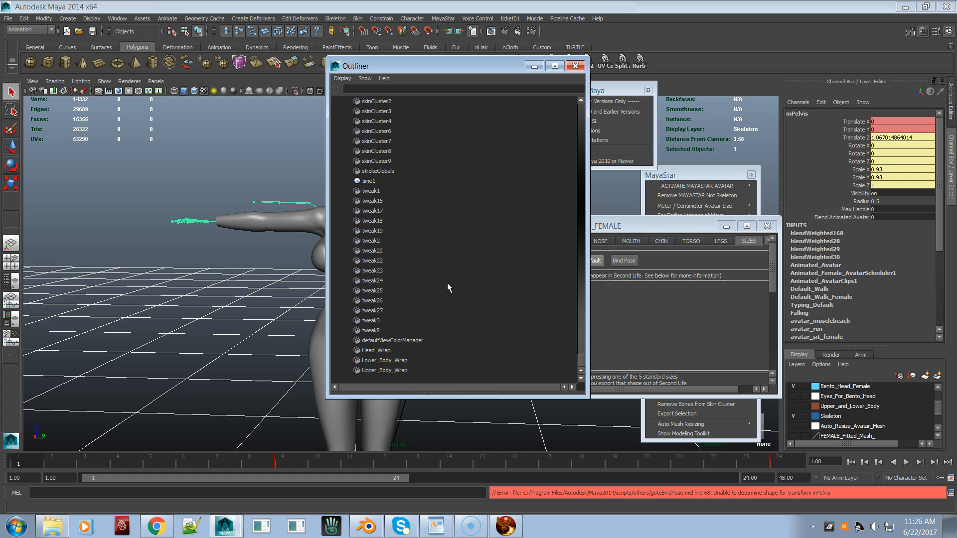
pyautogui.scroll(15, 444, 335)
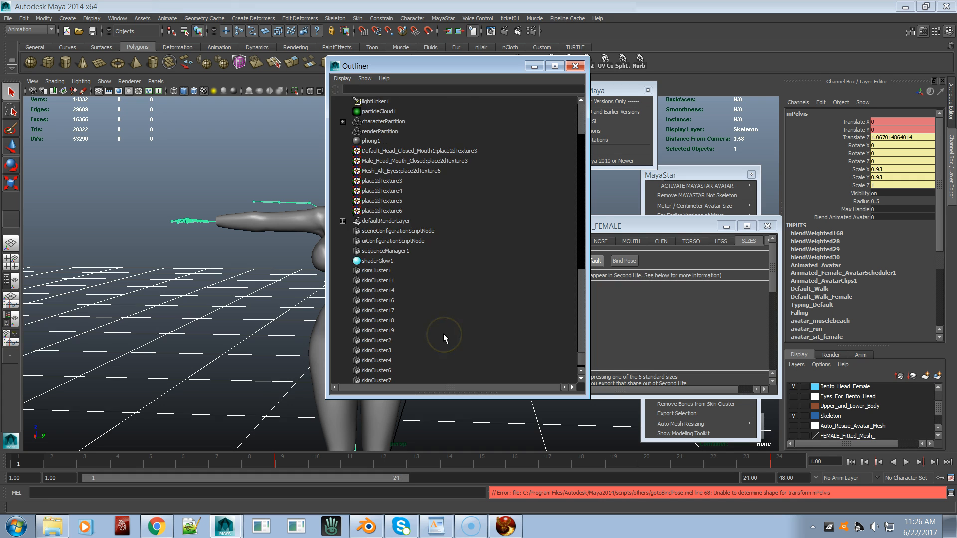
pyautogui.scroll(8, 443, 334)
pyautogui.click(394, 252)
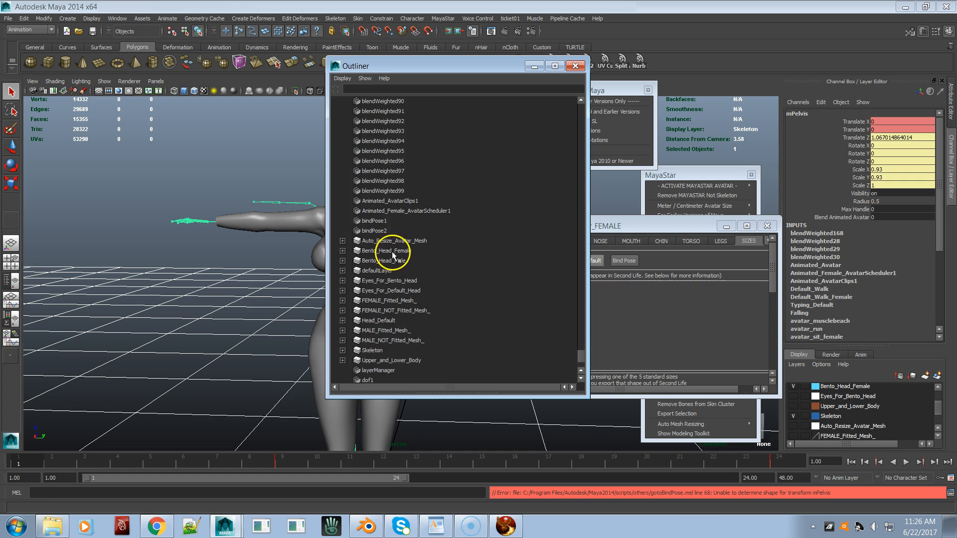
pyautogui.click(375, 231)
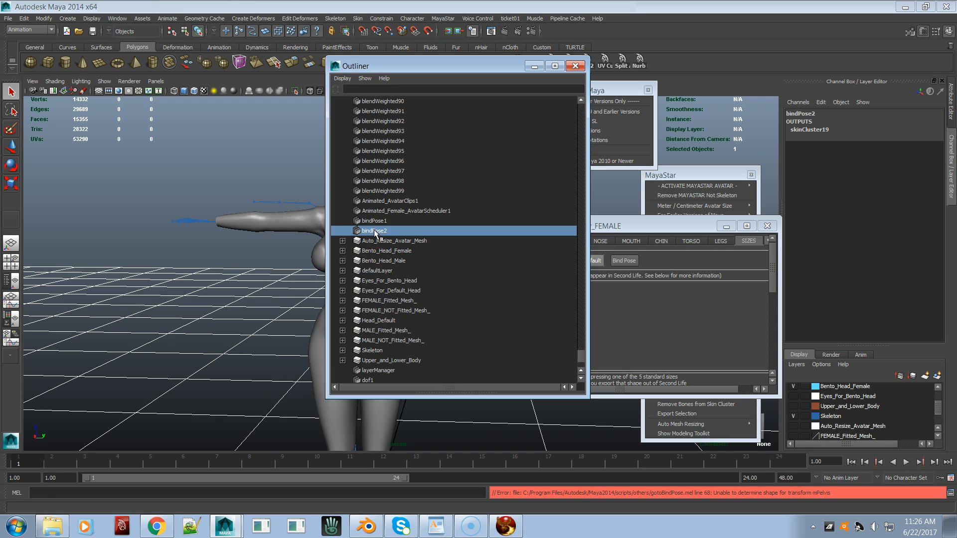
pyautogui.press('Delete')
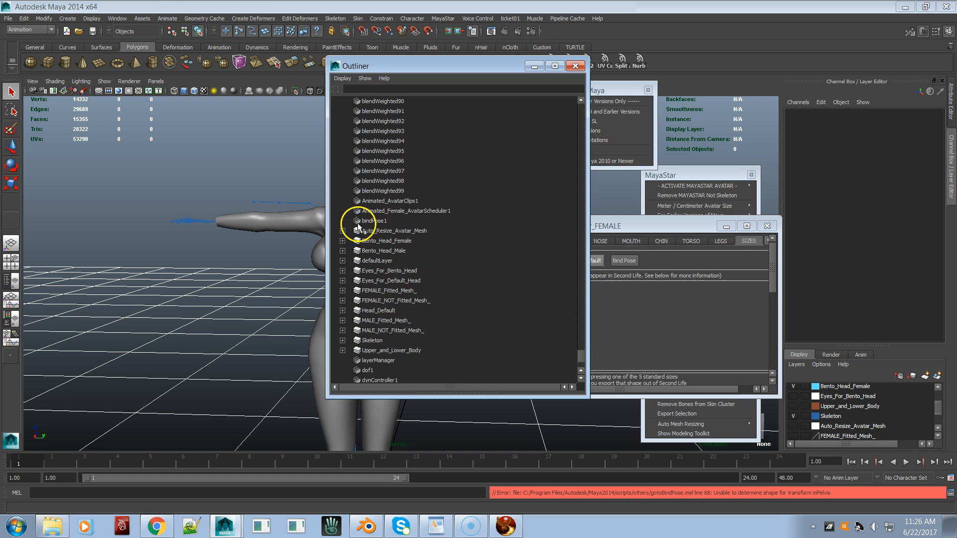
# - Select the hourglass body and try the Female Medium, Small, Extra Small and Large sizes, with the Outliner moved aside
pyautogui.click(261, 230)
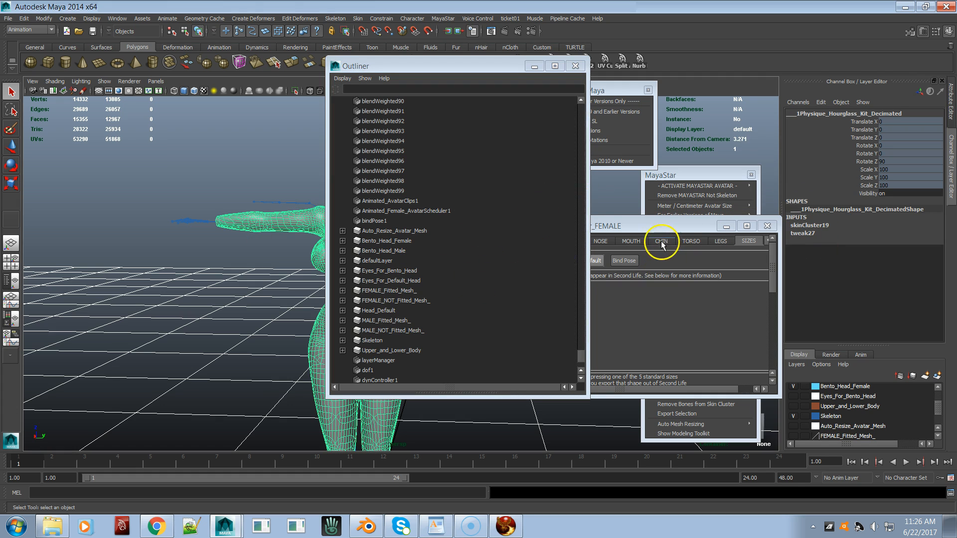
pyautogui.click(665, 225)
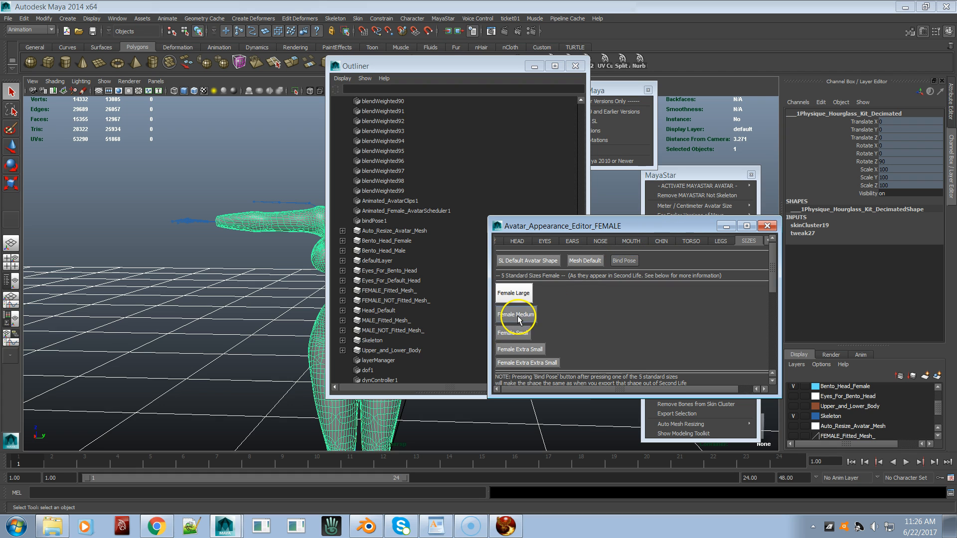
pyautogui.click(516, 315)
pyautogui.moveTo(466, 65); pyautogui.dragTo(150, 82)
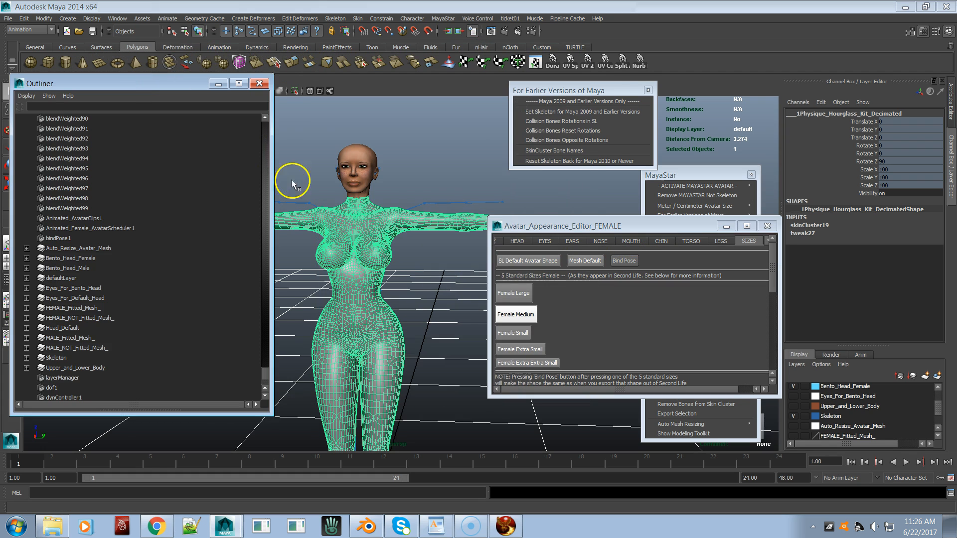
pyautogui.click(505, 334)
pyautogui.click(523, 351)
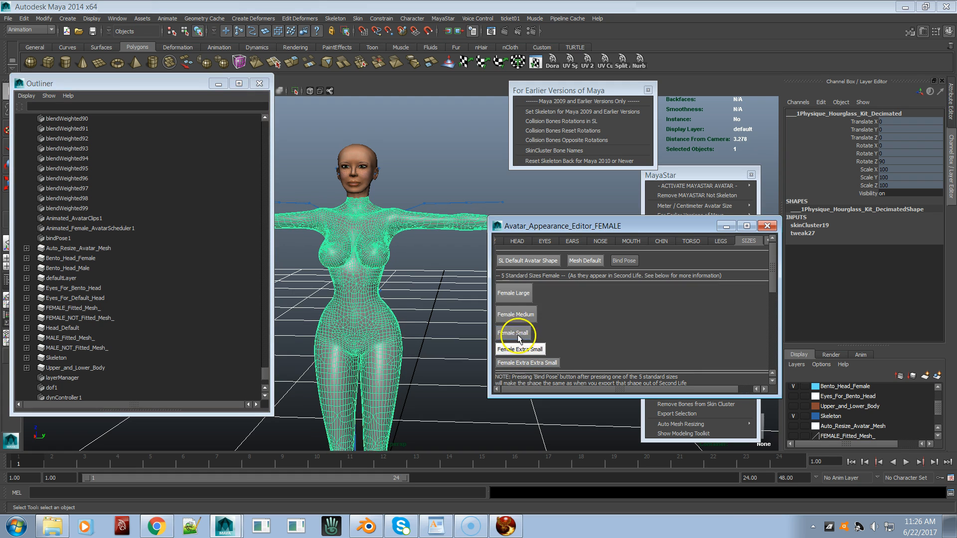
pyautogui.click(515, 296)
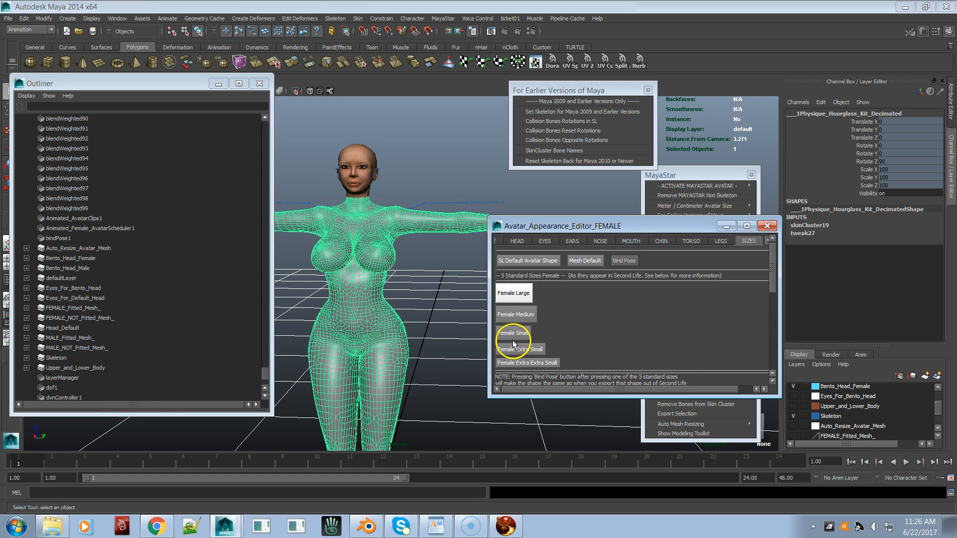
# - Return the avatar to Bind Pose, apply the SL Default Avatar Shape and move the appearance editor clear of the avatar
pyautogui.click(623, 263)
pyautogui.click(520, 261)
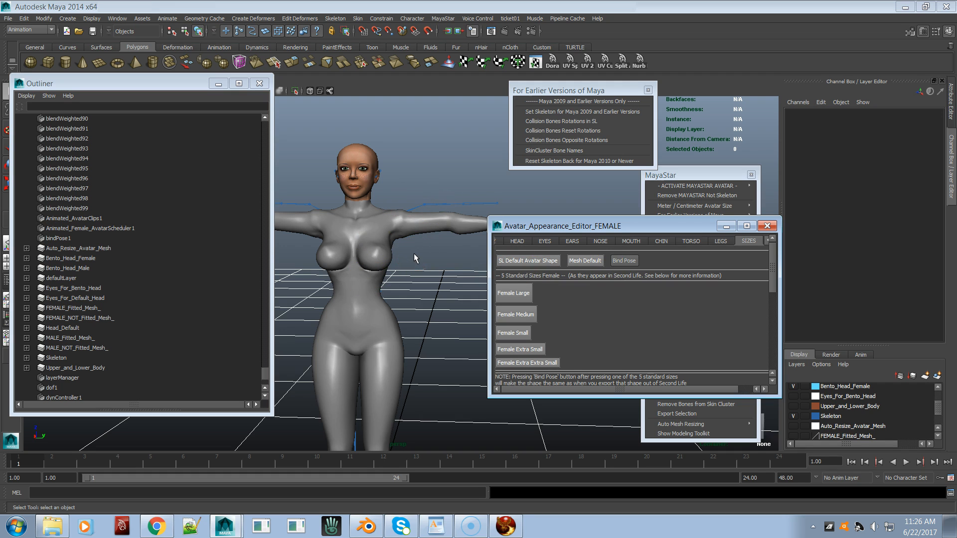
pyautogui.moveTo(510, 229); pyautogui.dragTo(593, 173)
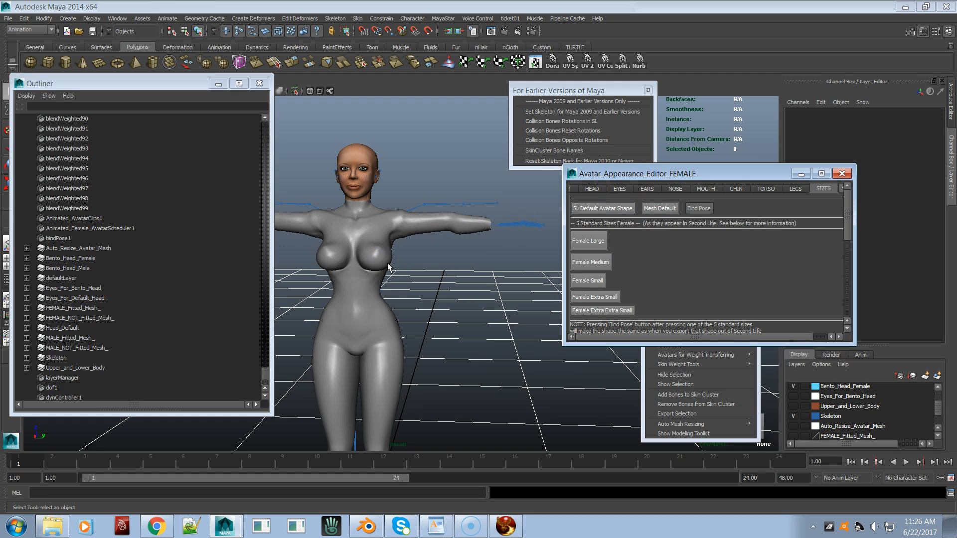
# - Select the hourglass body mesh and start an Export Selection to the Desktop folder
pyautogui.click(449, 229)
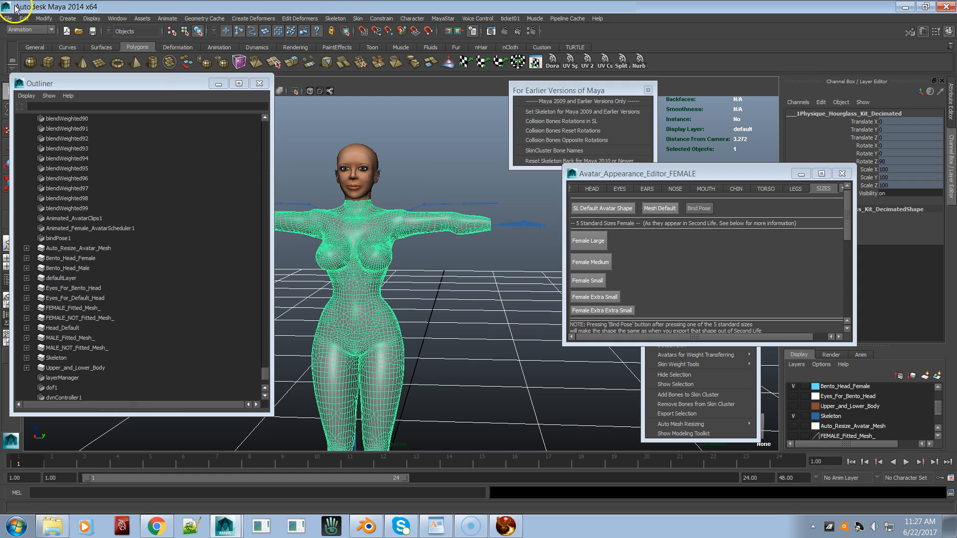
pyautogui.click(10, 21)
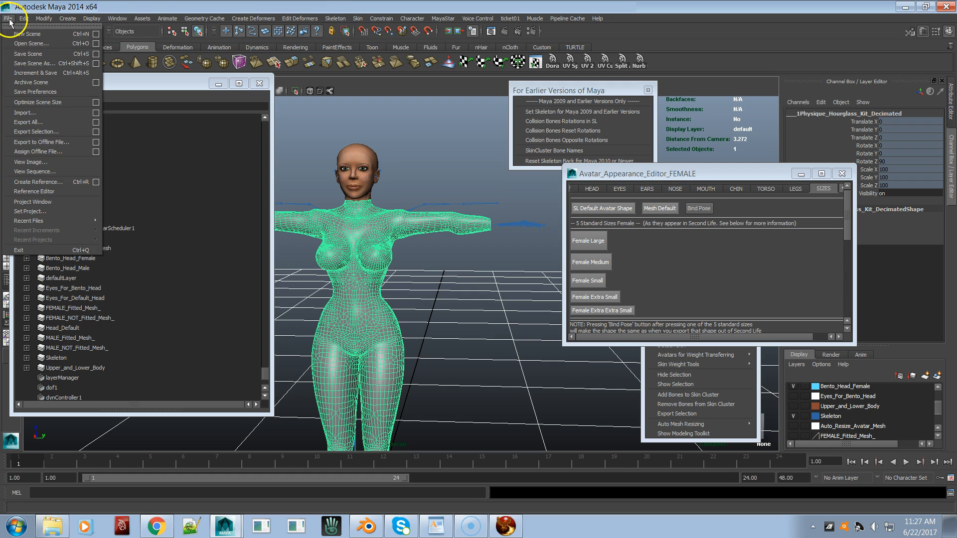
pyautogui.click(48, 130)
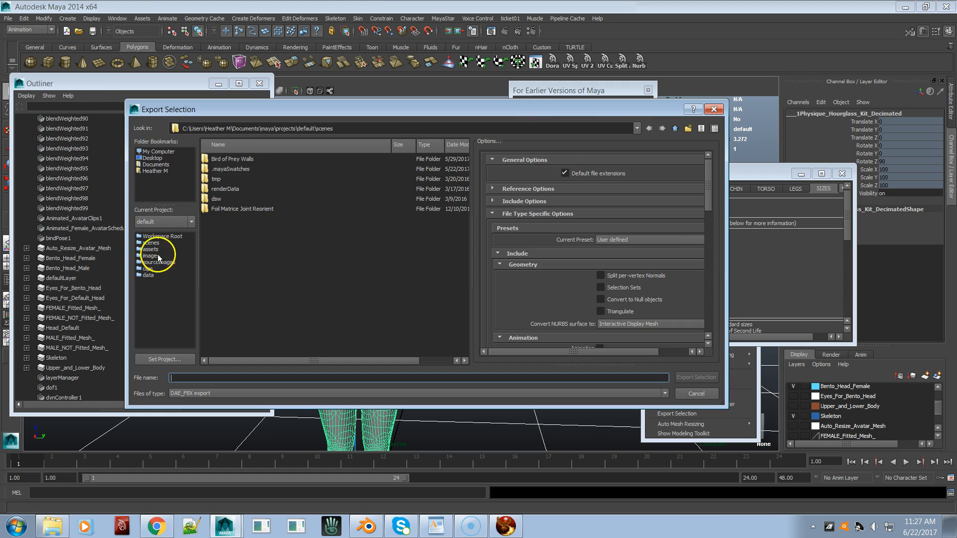
pyautogui.click(152, 158)
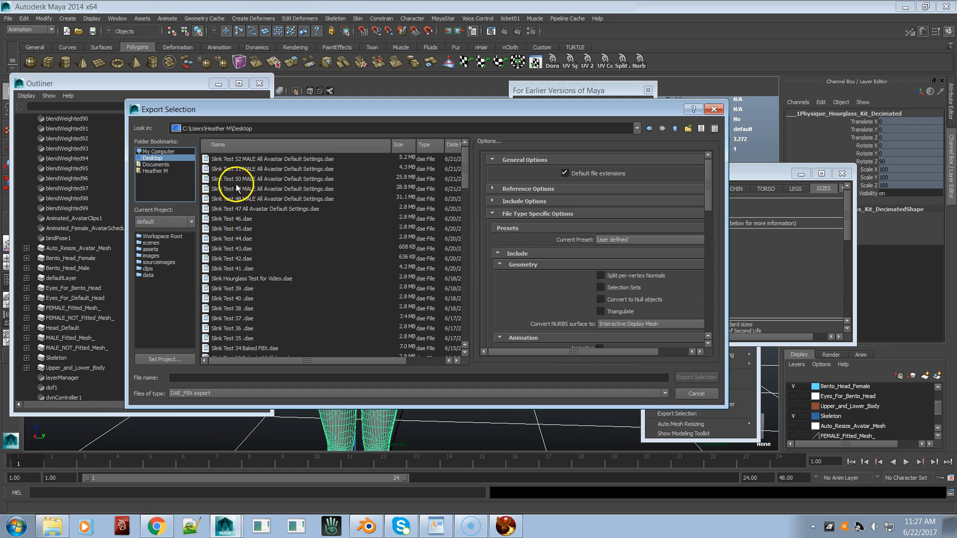
# - Export the selected body as Slink Test 53.dae with the DAE_FBX export file type
pyautogui.click(239, 220)
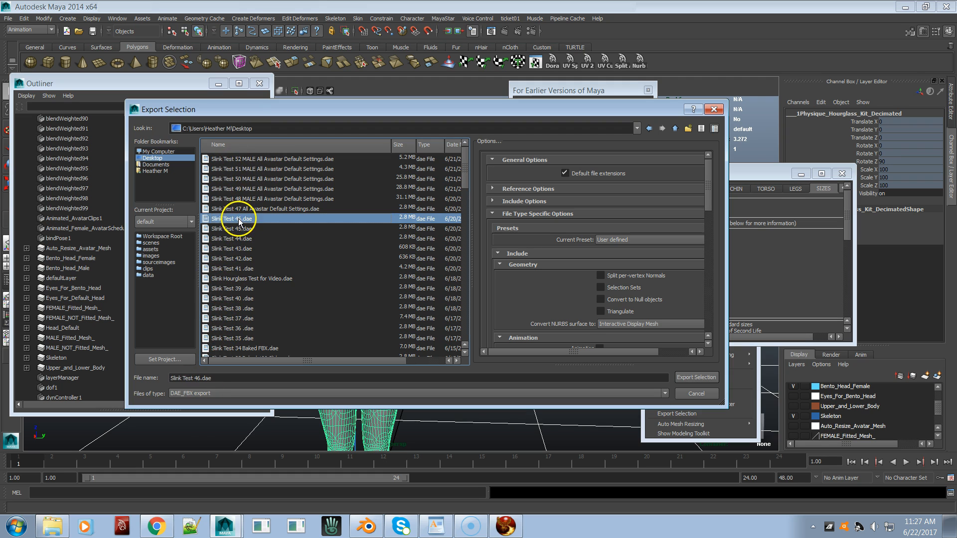
pyautogui.click(198, 378)
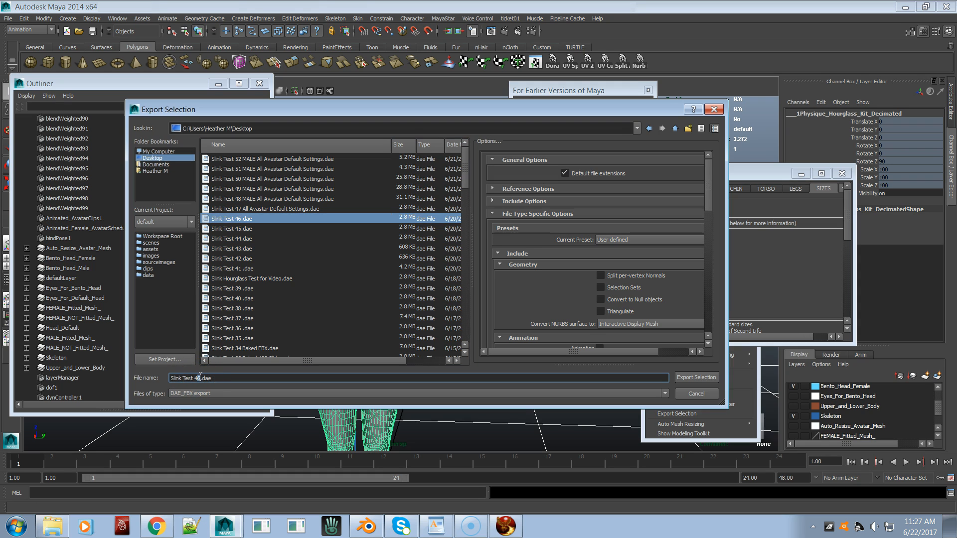
pyautogui.press('Delete')
pyautogui.write('3')
pyautogui.press('Return')
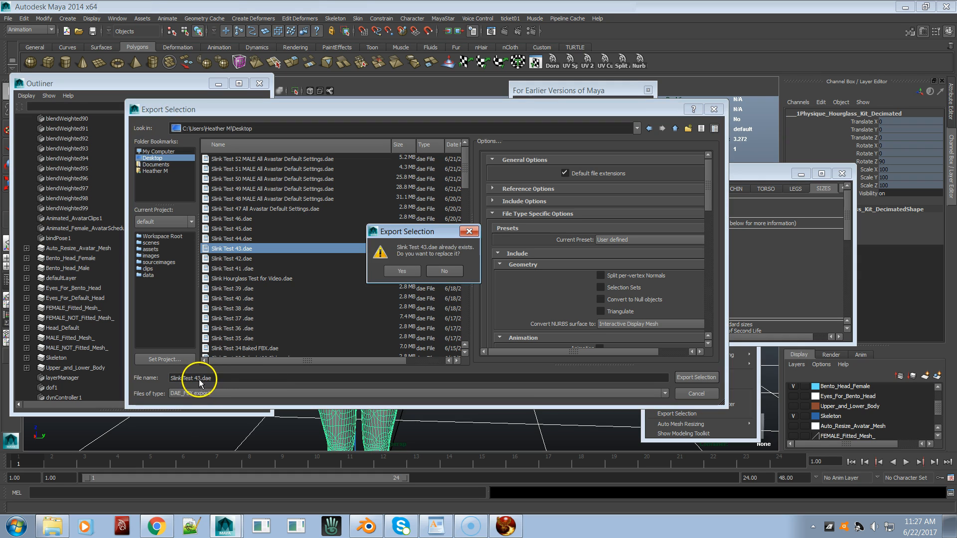
pyautogui.click(402, 272)
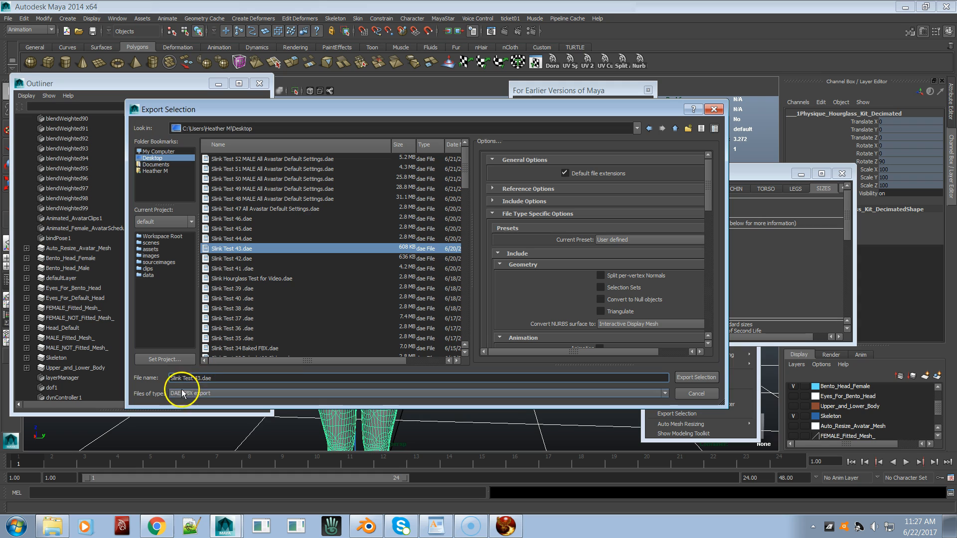
pyautogui.press('BackSpace')
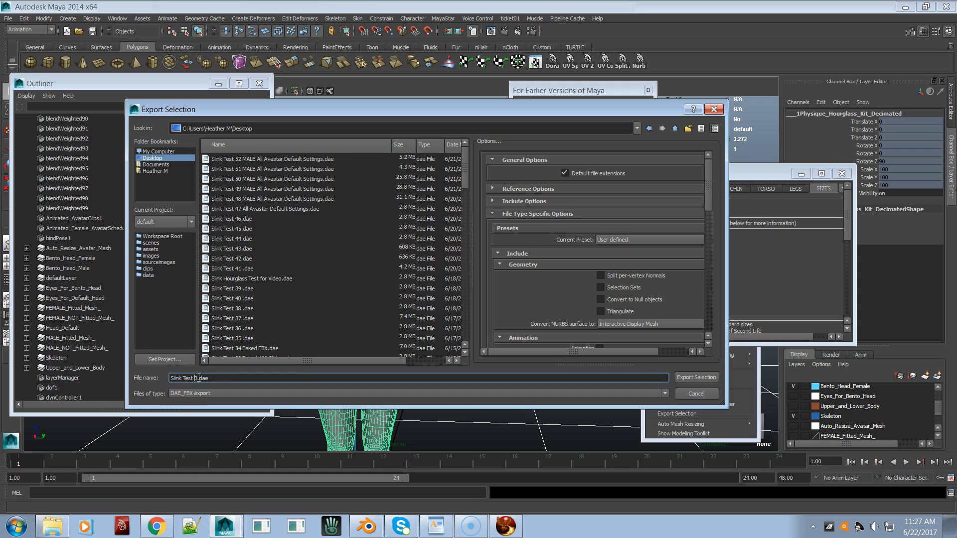
pyautogui.write('5')
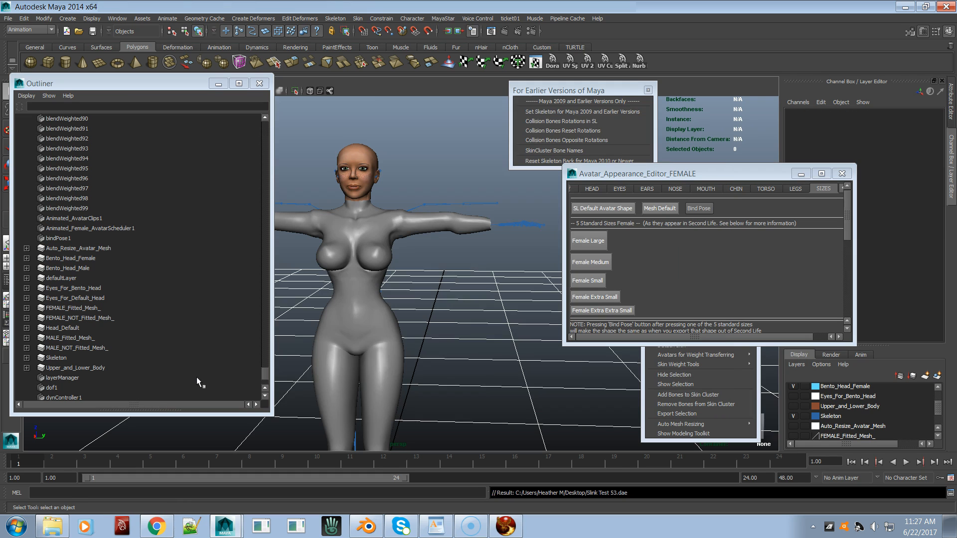
# - Switch to Firestorm and examine the hourglass body worn on the in-world avatar from the front, close up and at an angle
pyautogui.hotkey('alt', 'Tab')
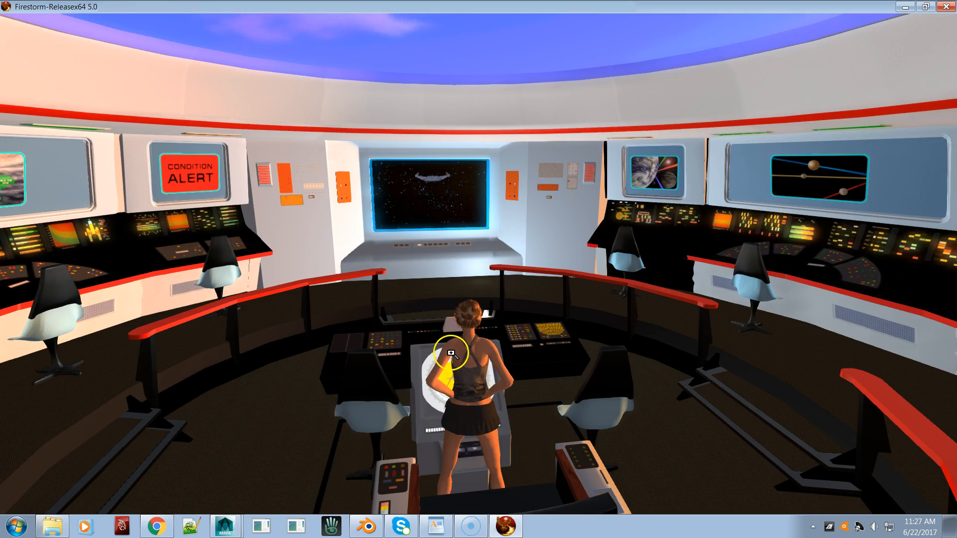
pyautogui.keyDown('alt'); pyautogui.moveTo(450, 354); pyautogui.dragTo(478, 263); pyautogui.keyUp('alt')
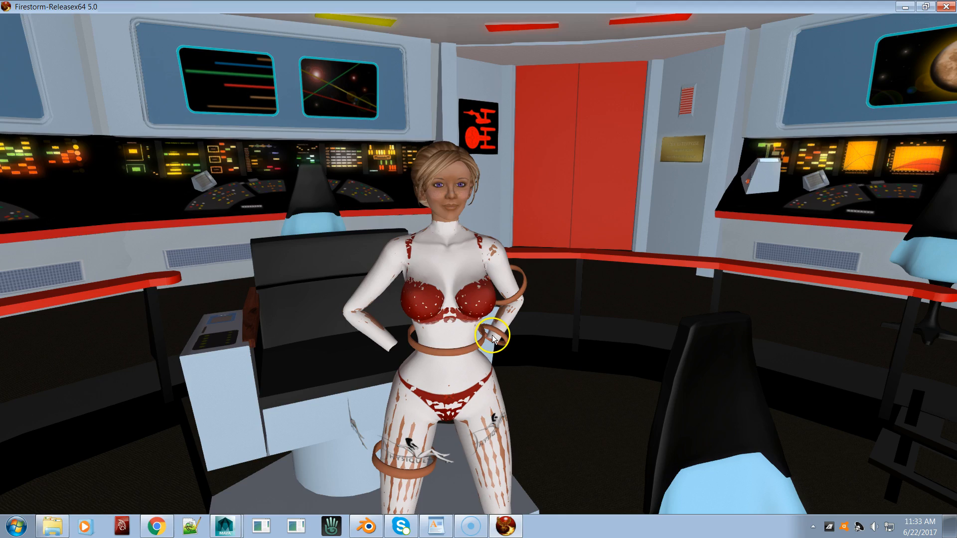
pyautogui.keyDown('alt'); pyautogui.moveTo(465, 311); pyautogui.dragTo(479, 264); pyautogui.keyUp('alt')
pyautogui.keyDown('alt'); pyautogui.moveTo(561, 93); pyautogui.dragTo(474, 264); pyautogui.keyUp('alt')
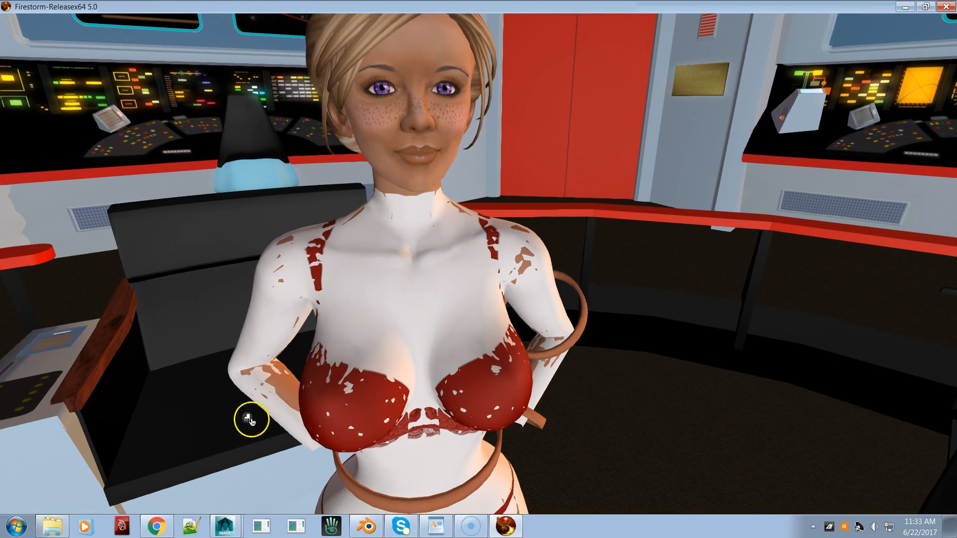
pyautogui.keyDown('alt'); pyautogui.moveTo(292, 381); pyautogui.dragTo(478, 263); pyautogui.keyUp('alt')
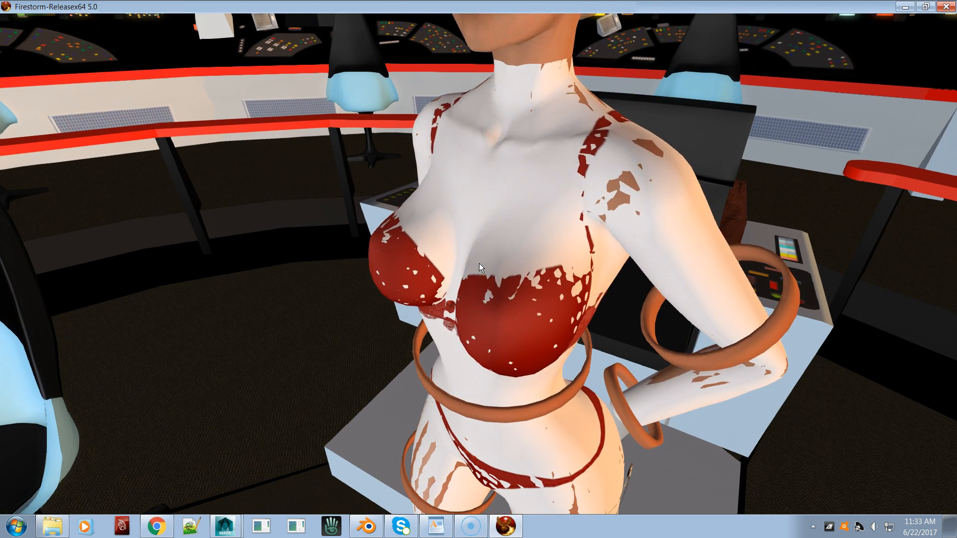
# - Examine the worn body in wireframe display, and compare its neck and upper body in normal display
pyautogui.hotkey('ctrl', 'shift', 'r')
pyautogui.keyDown('alt'); pyautogui.moveTo(578, 274); pyautogui.dragTo(480, 270); pyautogui.keyUp('alt')
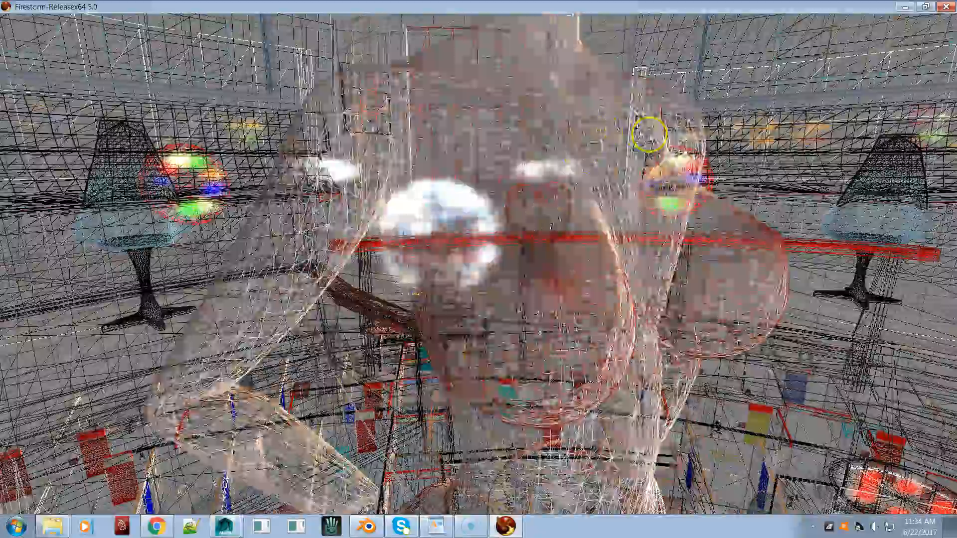
pyautogui.keyDown('alt'); pyautogui.moveTo(628, 166); pyautogui.dragTo(475, 264); pyautogui.keyUp('alt')
pyautogui.moveTo(478, 263)
pyautogui.keyDown('ctrl'); pyautogui.keyDown('alt'); pyautogui.mouseDown()
pyautogui.moveTo(494, 263)
pyautogui.moveTo(472, 264)
pyautogui.moveTo(495, 273)
pyautogui.moveTo(564, 274)
pyautogui.moveTo(474, 268)
pyautogui.moveTo(481, 263)
pyautogui.moveTo(474, 273)
pyautogui.moveTo(487, 252)
pyautogui.moveTo(468, 249)
pyautogui.mouseUp(); pyautogui.keyUp('alt'); pyautogui.keyUp('ctrl')
pyautogui.hotkey('ctrl', 'shift', 'r')
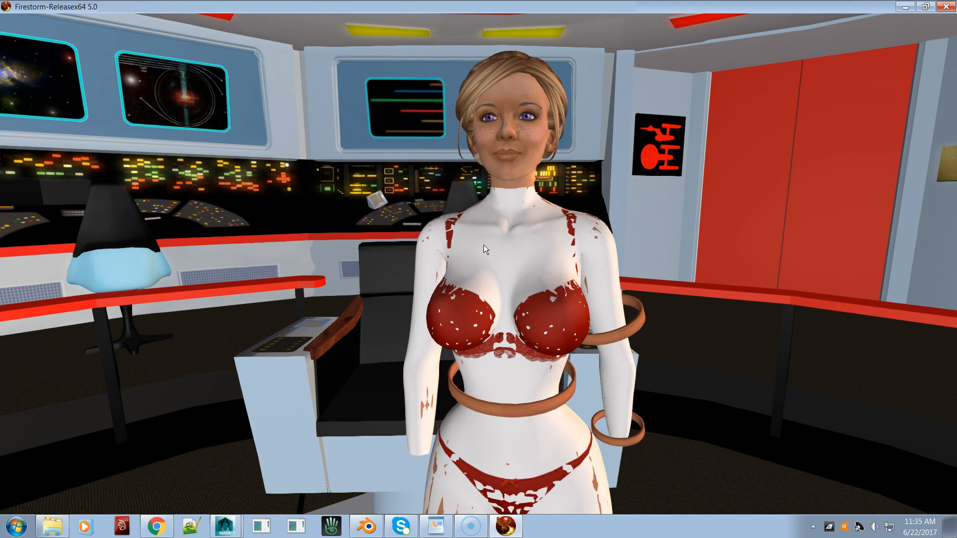
pyautogui.click(542, 196)
pyautogui.keyDown('alt'); pyautogui.moveTo(543, 196); pyautogui.dragTo(478, 261); pyautogui.keyUp('alt')
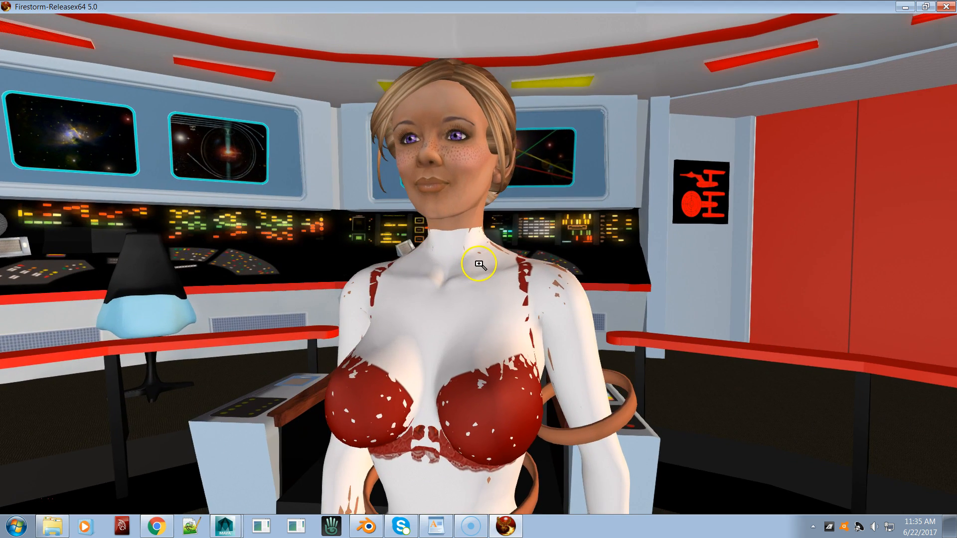
# - Switch back to Maya and examine the hourglass body's chest and shoulders up close
pyautogui.hotkey('alt', 'Tab')
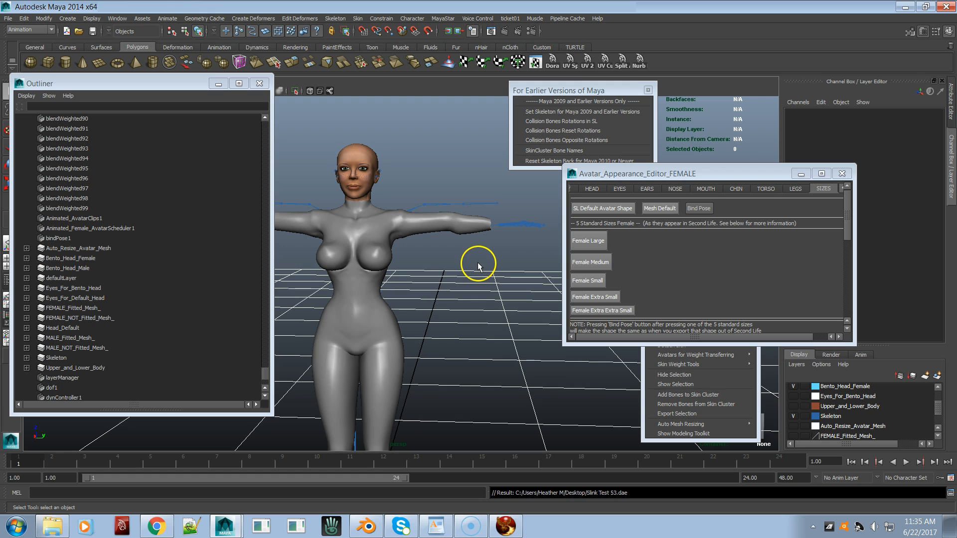
pyautogui.keyDown('alt'); pyautogui.moveTo(390, 298); pyautogui.dragTo(501, 348, button='middle'); pyautogui.keyUp('alt')
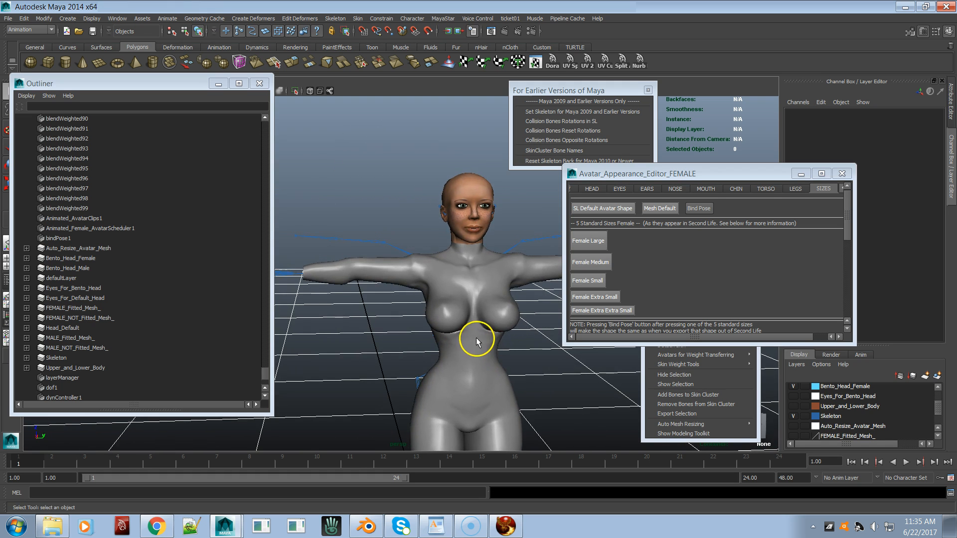
pyautogui.keyDown('alt'); pyautogui.moveTo(477, 340); pyautogui.dragTo(607, 363, button='right'); pyautogui.keyUp('alt')
pyautogui.keyDown('alt'); pyautogui.moveTo(549, 379); pyautogui.dragTo(526, 376); pyautogui.keyUp('alt')
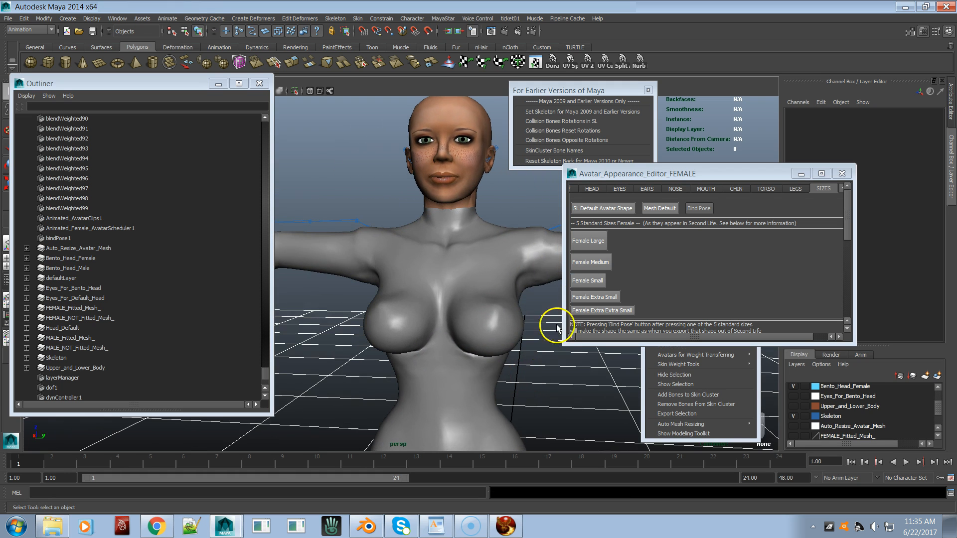
# - Apply Mesh Default and SL Default Avatar Shape in turn to compare how the body deforms
pyautogui.click(664, 211)
pyautogui.keyDown('alt'); pyautogui.moveTo(472, 297); pyautogui.dragTo(214, 266, button='right'); pyautogui.keyUp('alt')
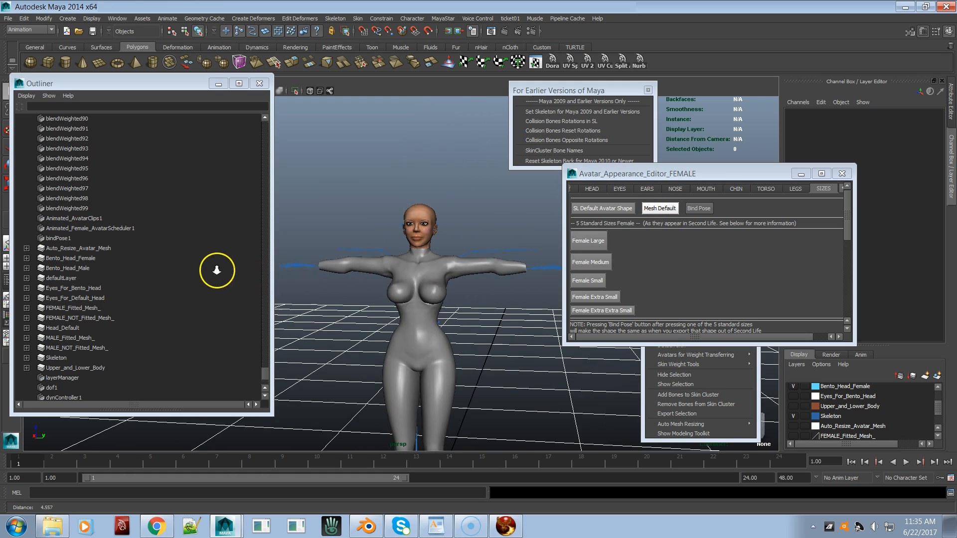
pyautogui.click(609, 210)
pyautogui.keyDown('alt'); pyautogui.moveTo(491, 322); pyautogui.dragTo(480, 329); pyautogui.keyUp('alt')
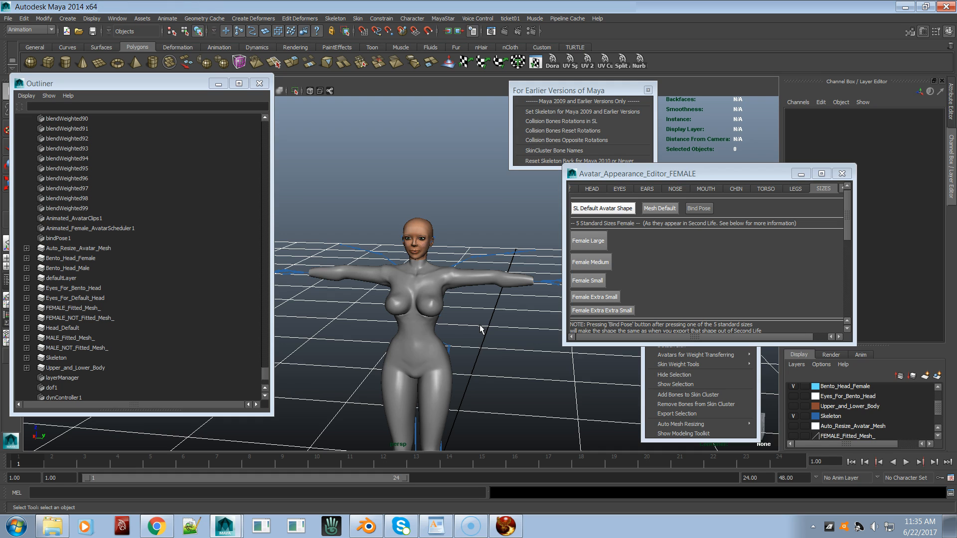
pyautogui.click(603, 209)
pyautogui.moveTo(460, 318)
pyautogui.keyDown('alt'); pyautogui.mouseDown()
pyautogui.moveTo(413, 320)
pyautogui.moveTo(439, 318)
pyautogui.moveTo(449, 295)
pyautogui.moveTo(455, 305)
pyautogui.mouseUp(); pyautogui.keyUp('alt')
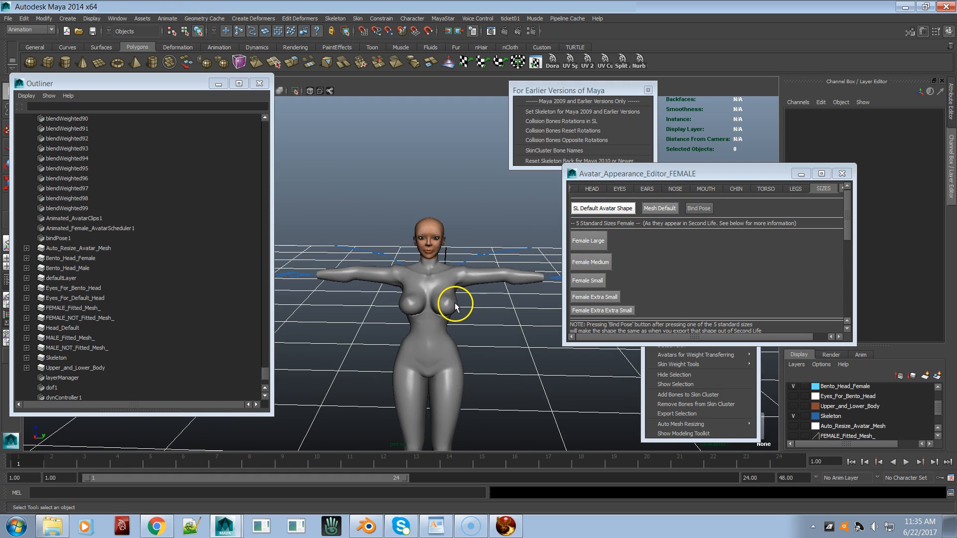
# - Return the avatar to Bind Pose and try the Female Large and Female Medium sizes
pyautogui.click(694, 209)
pyautogui.keyDown('alt'); pyautogui.moveTo(506, 282); pyautogui.dragTo(451, 282); pyautogui.keyUp('alt')
pyautogui.click(585, 244)
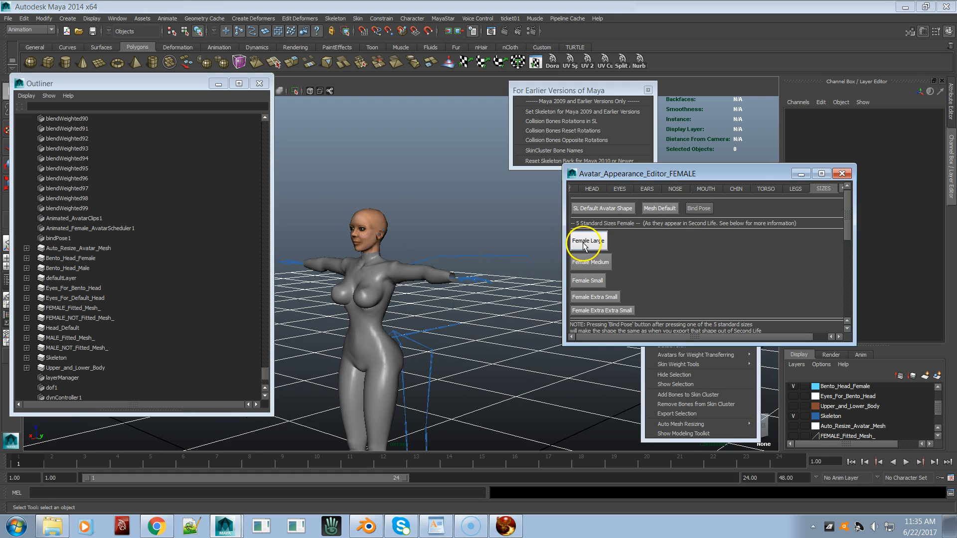
pyautogui.keyDown('alt'); pyautogui.moveTo(412, 314); pyautogui.dragTo(453, 310); pyautogui.keyUp('alt')
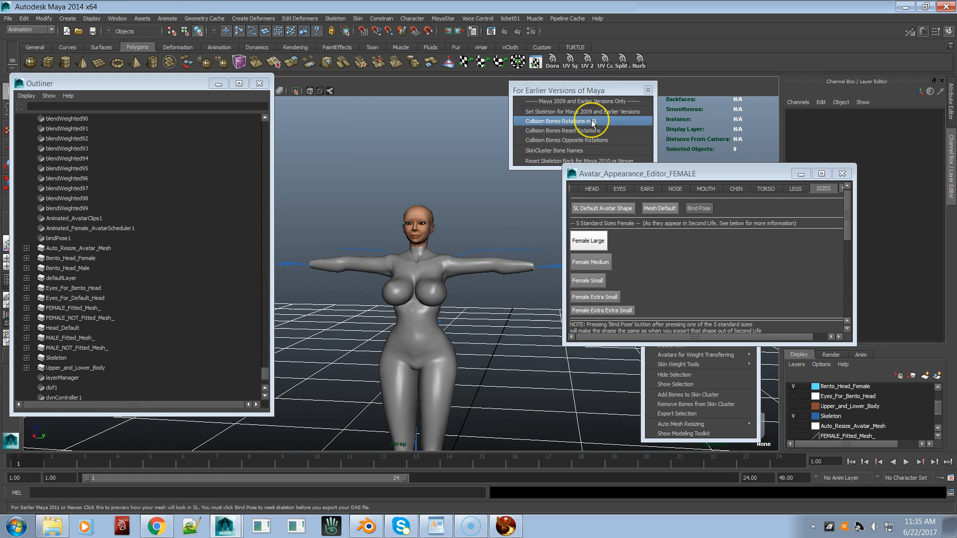
pyautogui.click(579, 264)
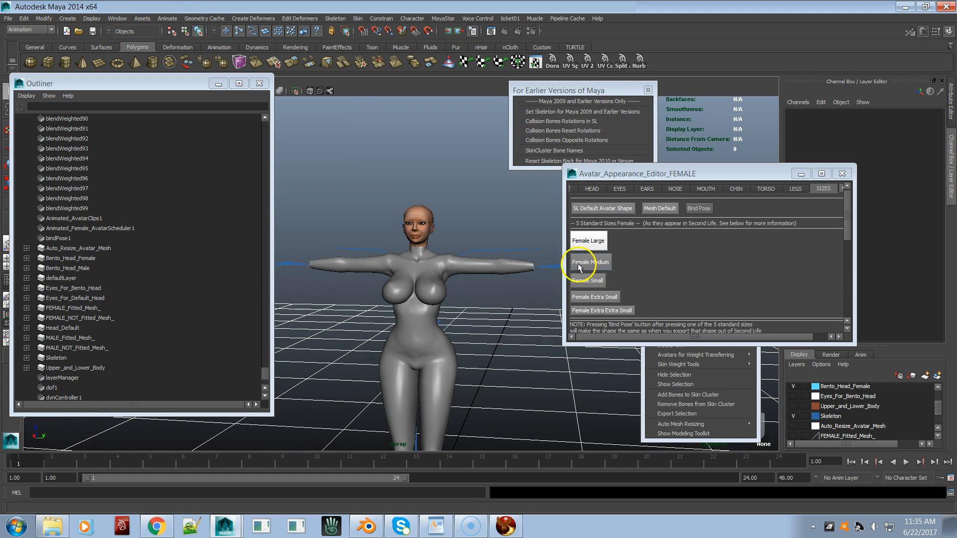
# - Switch the avatar between Mesh Default and SL Default Avatar Shape, ending on Mesh Default
pyautogui.click(652, 210)
pyautogui.click(616, 209)
pyautogui.click(650, 209)
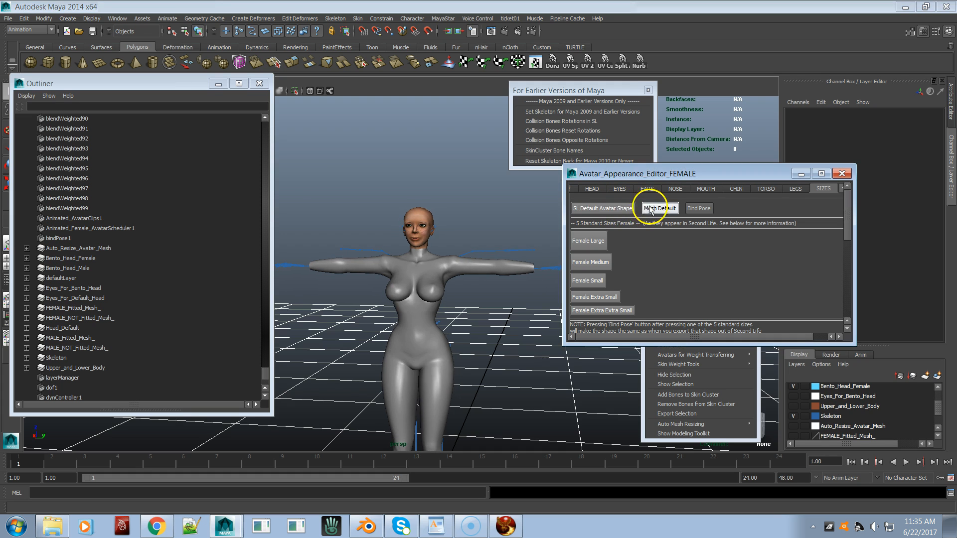
pyautogui.keyDown('alt'); pyautogui.moveTo(470, 268); pyautogui.dragTo(494, 265); pyautogui.keyUp('alt')
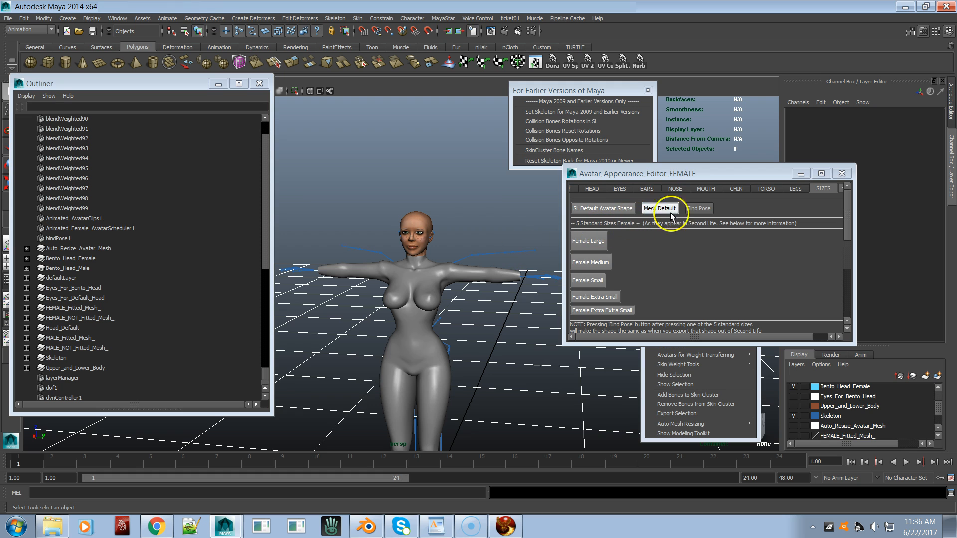
# - Return the avatar to Bind Pose and set the skeleton for Maya 2009 and Earlier Versions with Collision Bones Rotations in SL
pyautogui.click(690, 209)
pyautogui.keyDown('alt'); pyautogui.moveTo(402, 273); pyautogui.dragTo(408, 275); pyautogui.keyUp('alt')
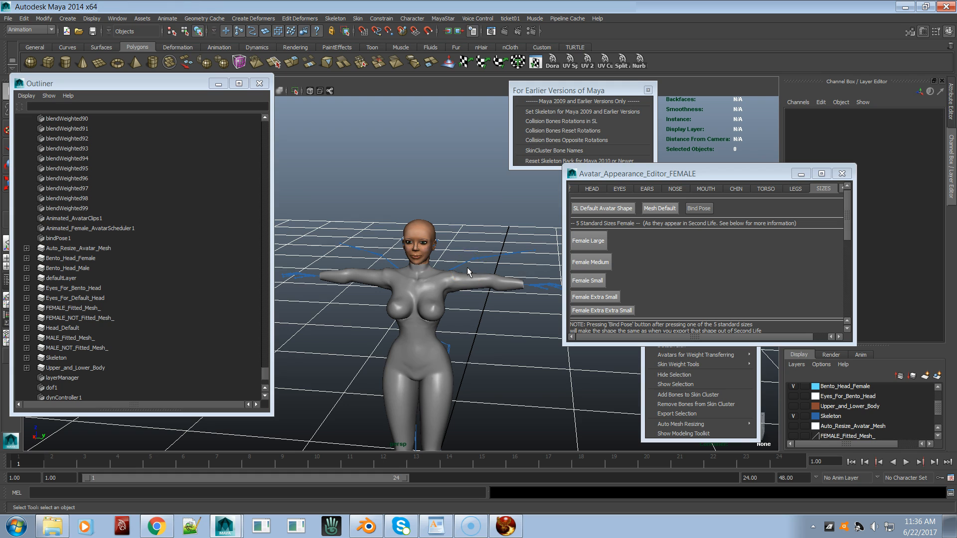
pyautogui.click(571, 112)
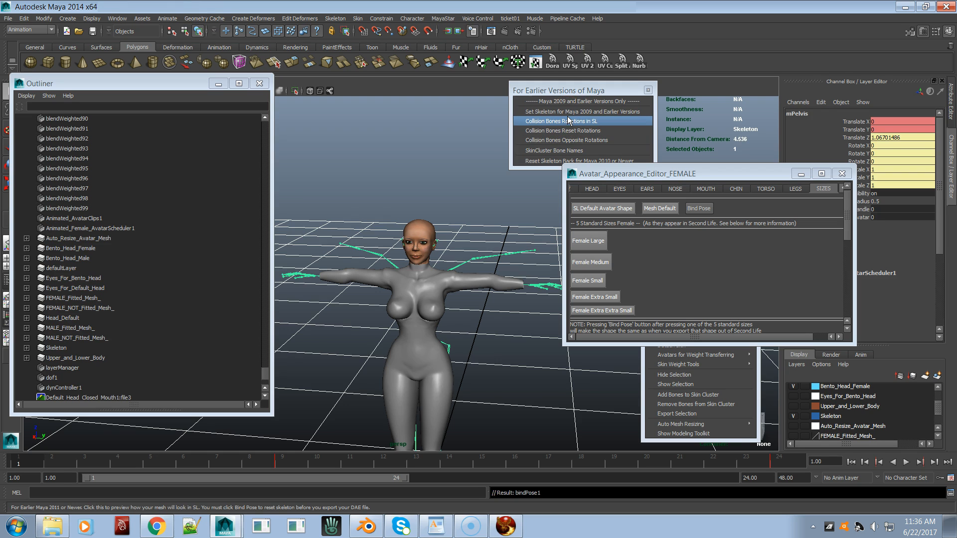
pyautogui.click(569, 123)
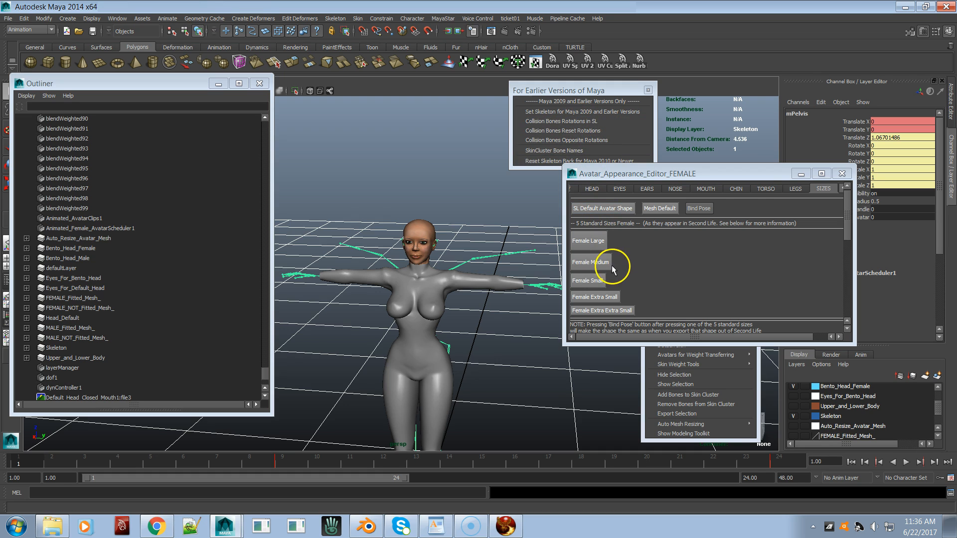
# - Minimize the avatar appearance editor and open the Custom Bind Pose skin weight tools as a floating window
pyautogui.click(802, 174)
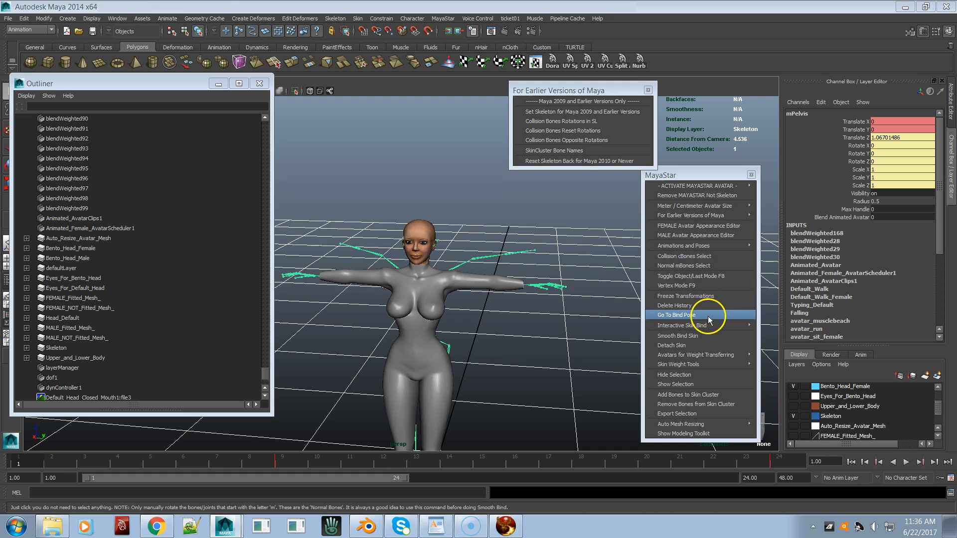
pyautogui.moveTo(704, 364)
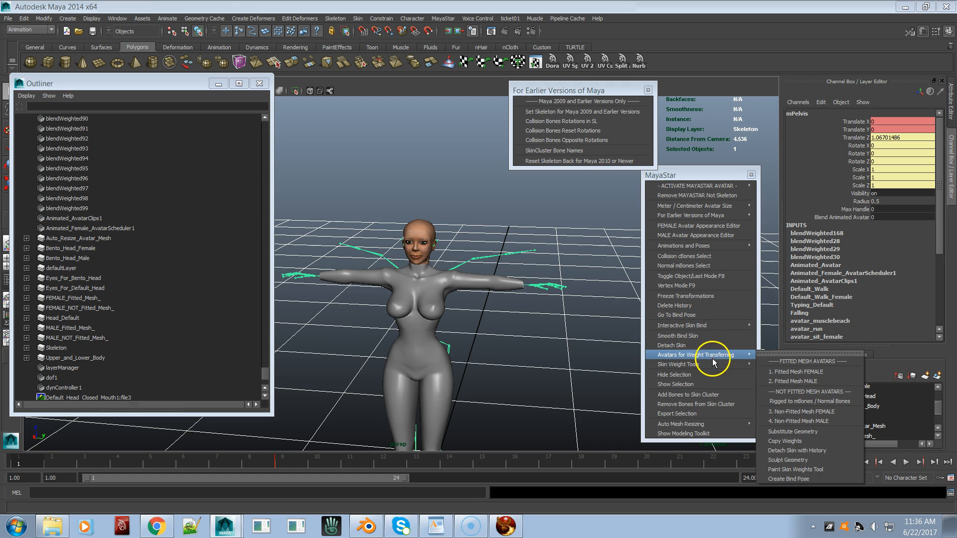
pyautogui.moveTo(794, 439)
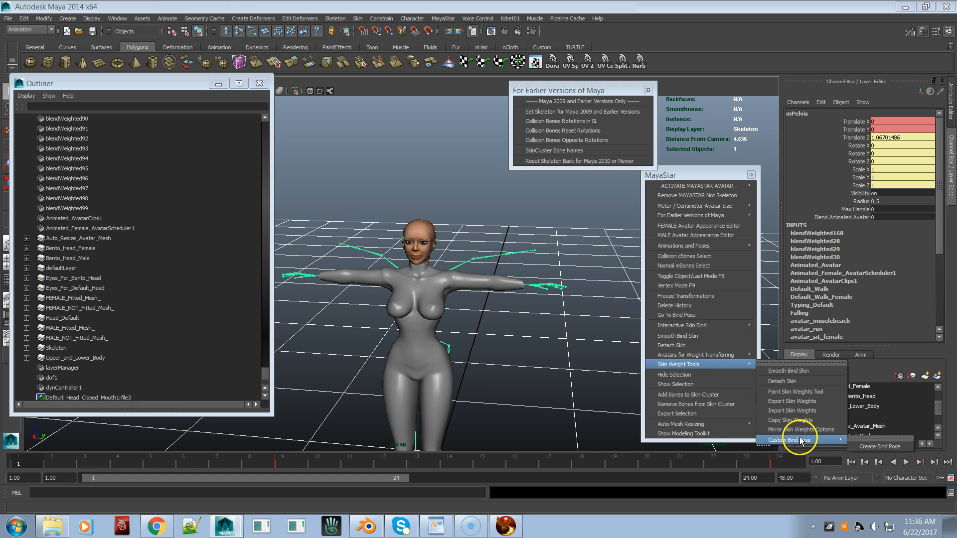
pyautogui.click(858, 442)
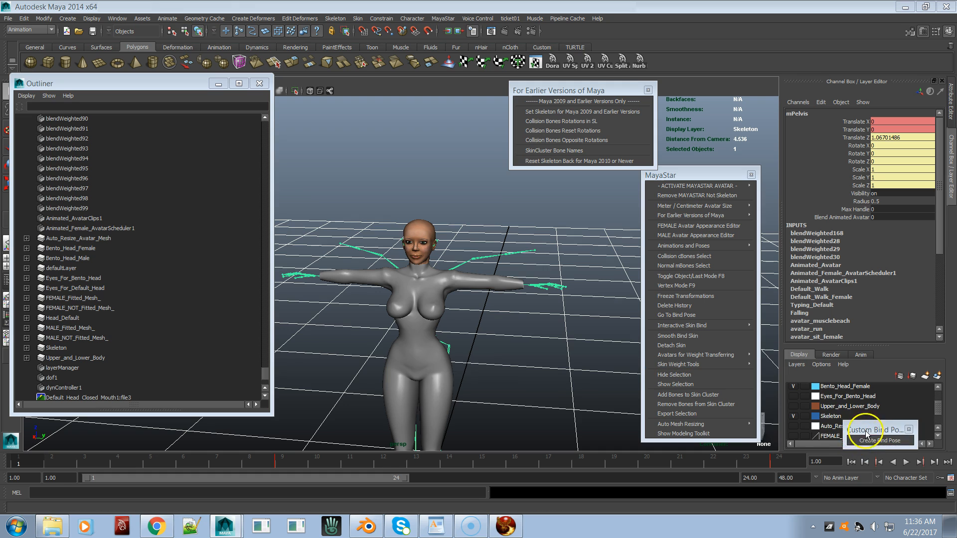
# - Create a custom bind pose from the avatar's current pose
pyautogui.click(502, 344)
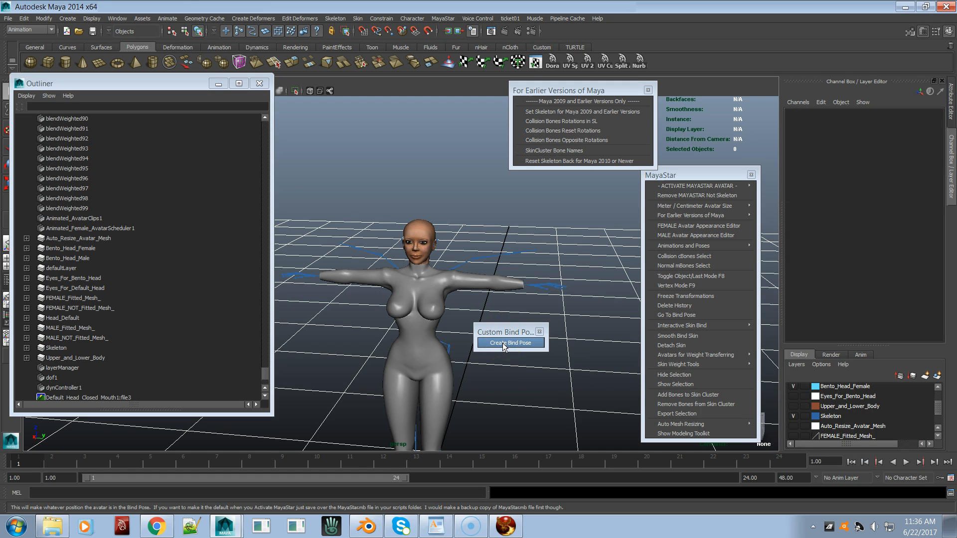
pyautogui.moveTo(479, 294)
pyautogui.keyDown('alt'); pyautogui.mouseDown()
pyautogui.moveTo(459, 285)
pyautogui.moveTo(485, 278)
pyautogui.moveTo(474, 276)
pyautogui.moveTo(498, 286)
pyautogui.moveTo(483, 289)
pyautogui.mouseUp(); pyautogui.keyUp('alt')
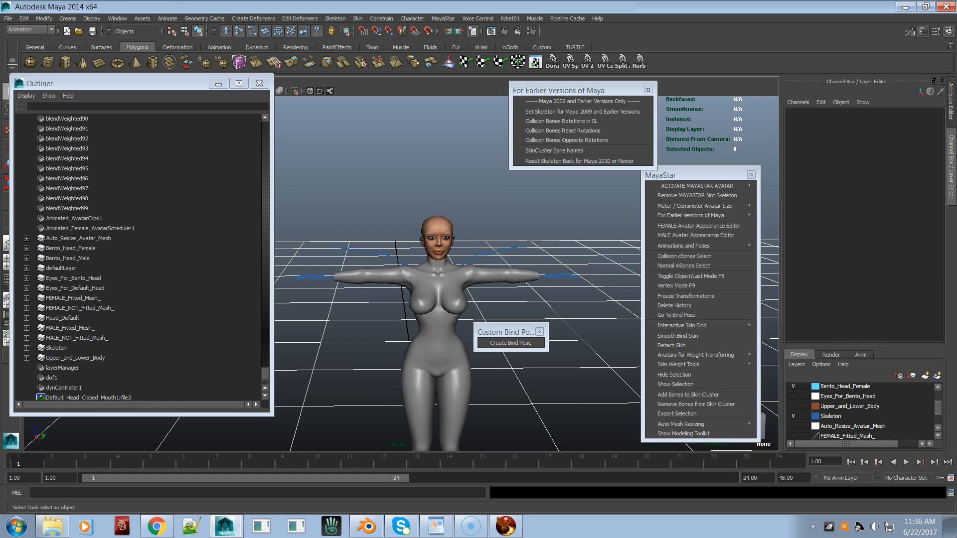
# - Restore the female appearance editor, switch the avatar to SL Default Avatar Shape, and return it to Bind Pose
pyautogui.moveTo(956, 179); pyautogui.dragTo(567, 159)
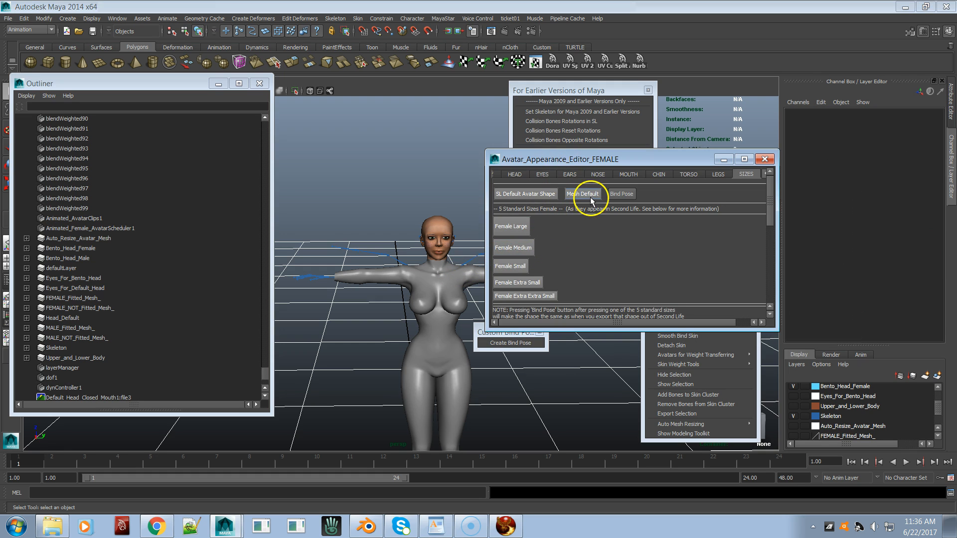
pyautogui.click(560, 196)
pyautogui.keyDown('alt'); pyautogui.moveTo(406, 253); pyautogui.dragTo(321, 238, button='middle'); pyautogui.keyUp('alt')
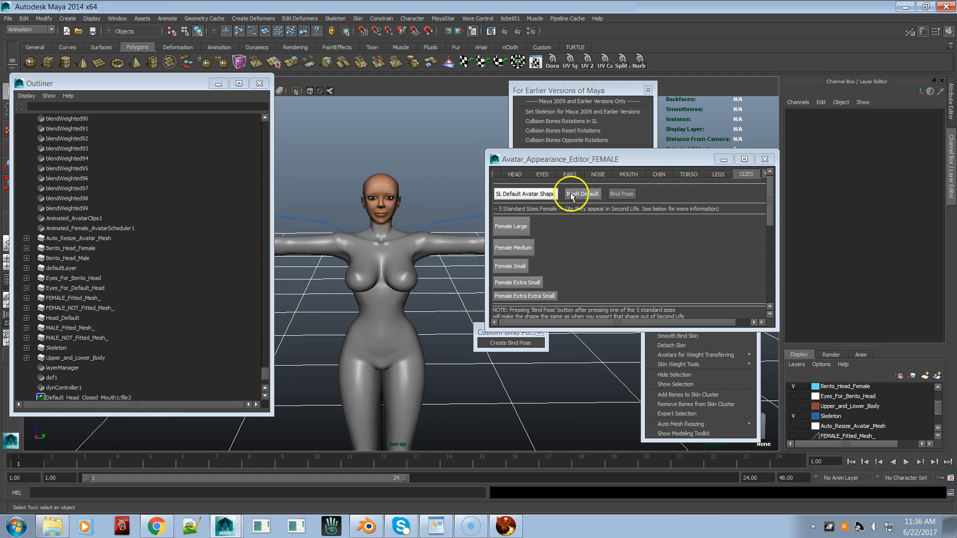
pyautogui.click(616, 195)
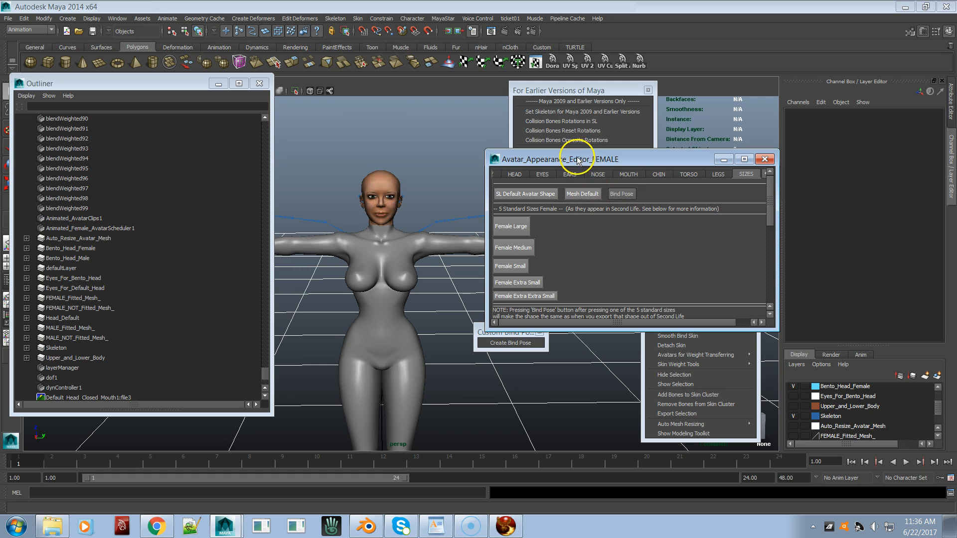
pyautogui.moveTo(577, 160); pyautogui.dragTo(698, 178)
pyautogui.keyDown('alt'); pyautogui.moveTo(441, 256); pyautogui.dragTo(434, 257); pyautogui.keyUp('alt')
pyautogui.keyDown('alt'); pyautogui.moveTo(371, 284); pyautogui.dragTo(572, 278); pyautogui.keyUp('alt')
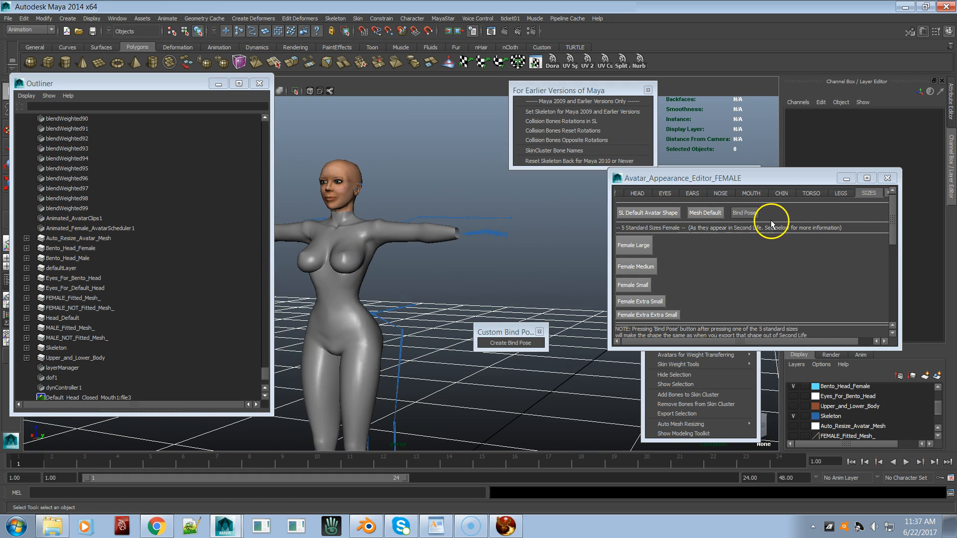
pyautogui.click(743, 213)
pyautogui.keyDown('alt'); pyautogui.moveTo(342, 268); pyautogui.dragTo(421, 265); pyautogui.keyUp('alt')
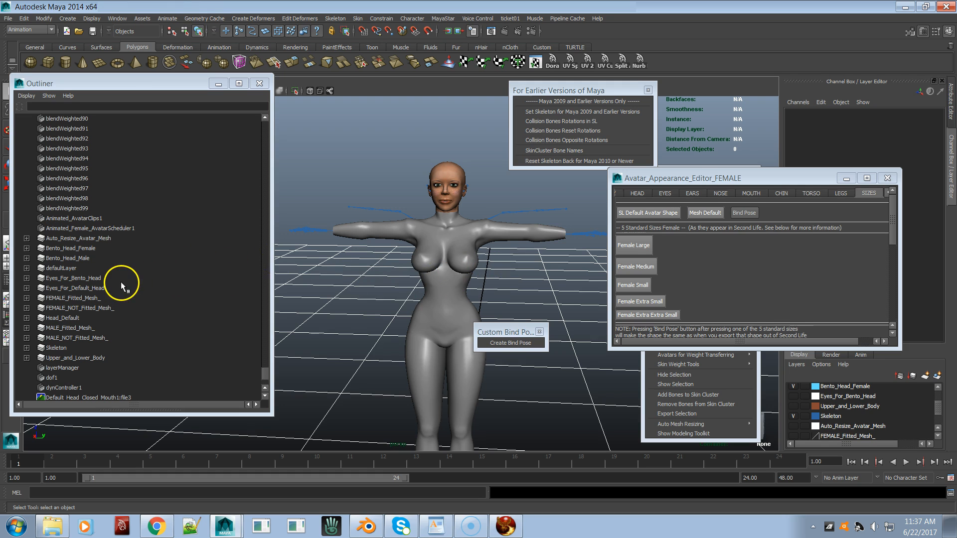
# - Rename the bindPose1 node in the Outliner as bindPose2 and try to create a custom bind pose
pyautogui.scroll(8, 152, 314)
pyautogui.scroll(-15, 150, 313)
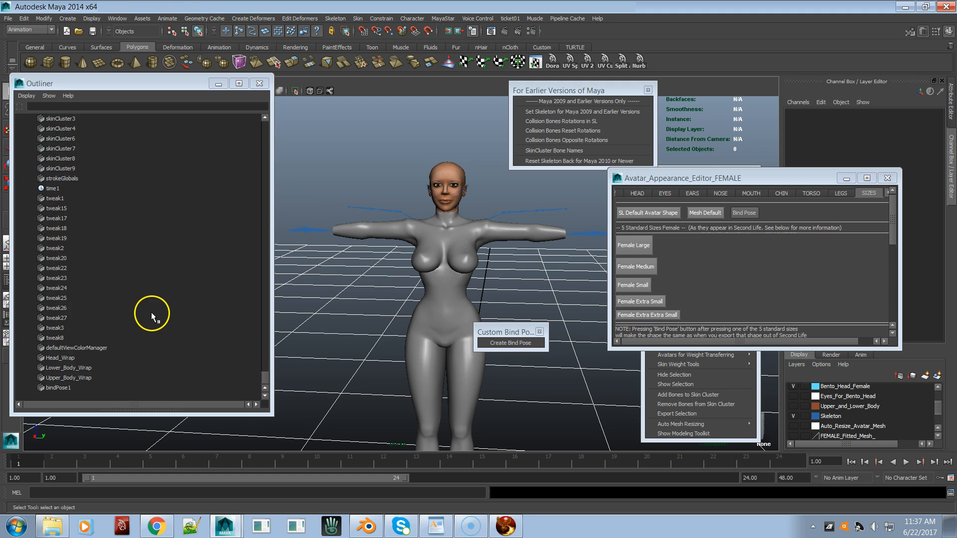
pyautogui.click(74, 390)
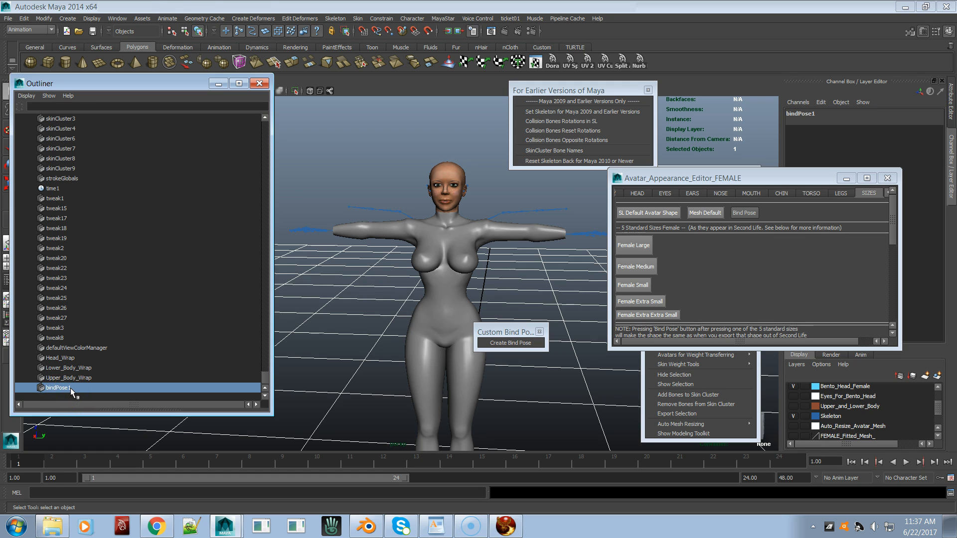
pyautogui.doubleClick(71, 390)
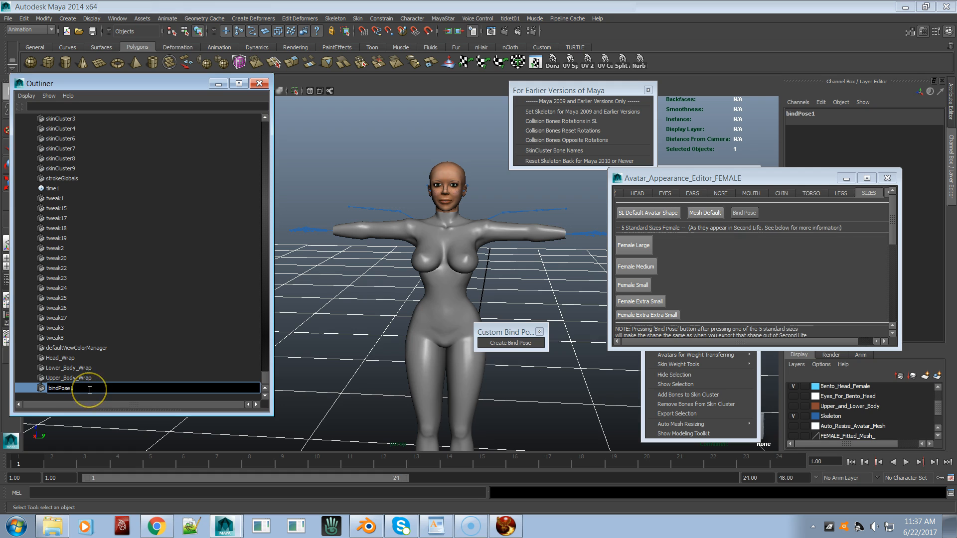
pyautogui.press('Return')
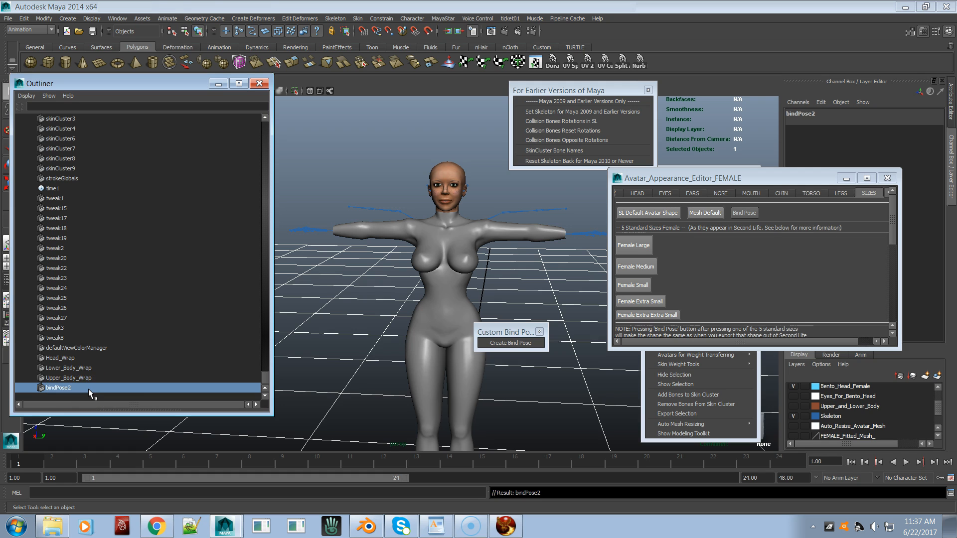
pyautogui.click(498, 343)
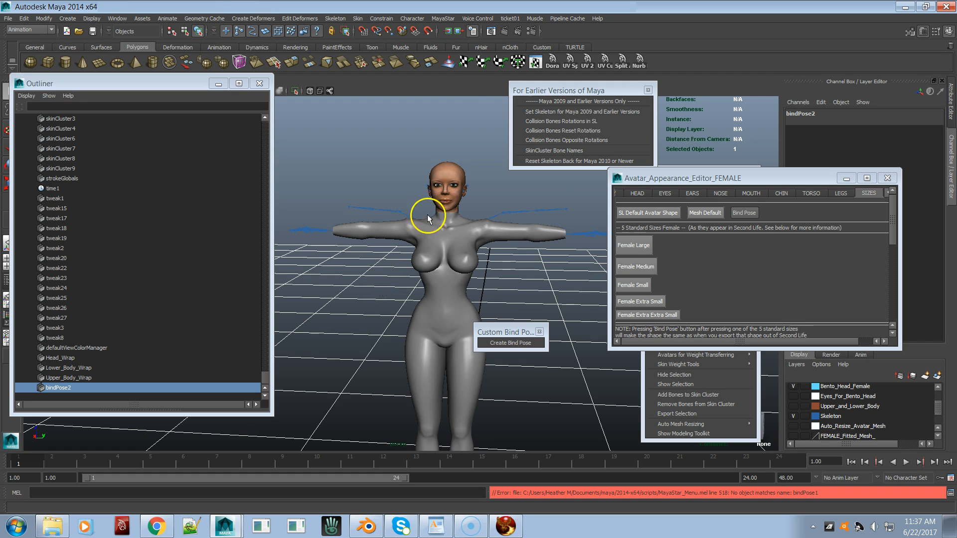
# - Open the Smooth Bind options and examine the Allow multiple bind poses setting
pyautogui.click(443, 19)
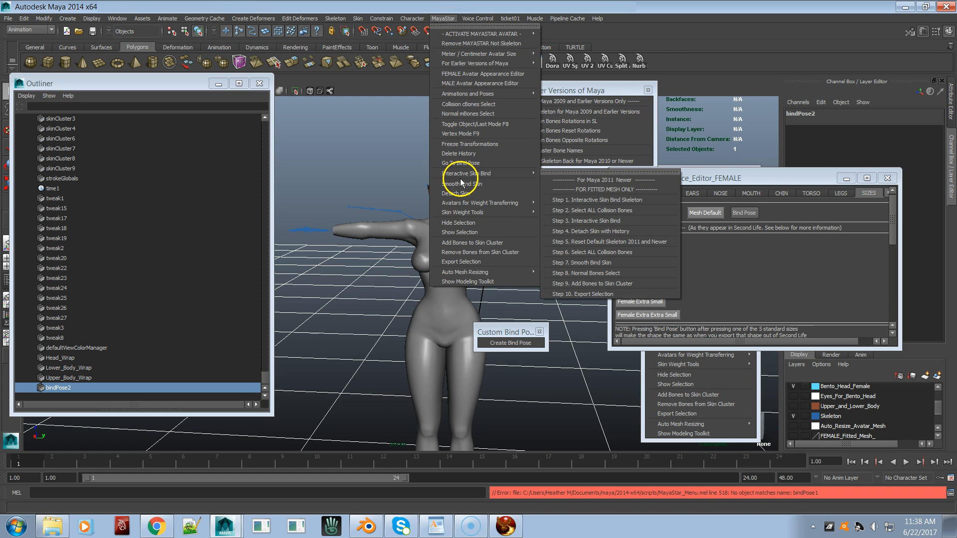
pyautogui.click(514, 184)
pyautogui.moveTo(266, 259); pyautogui.dragTo(301, 116)
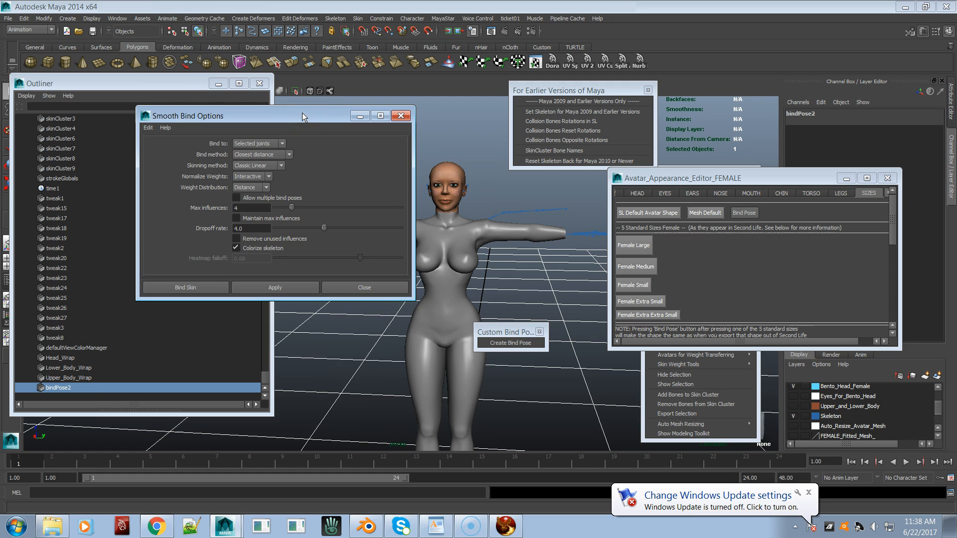
pyautogui.click(237, 197)
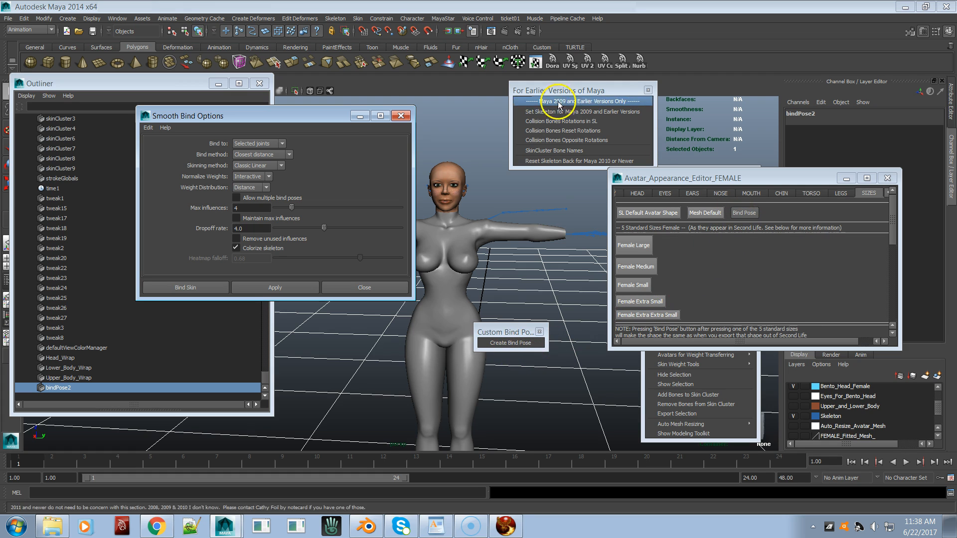
# - Try both the MayaStar and the standard Maya Go to Bind Pose commands on the skeleton
pyautogui.click(442, 18)
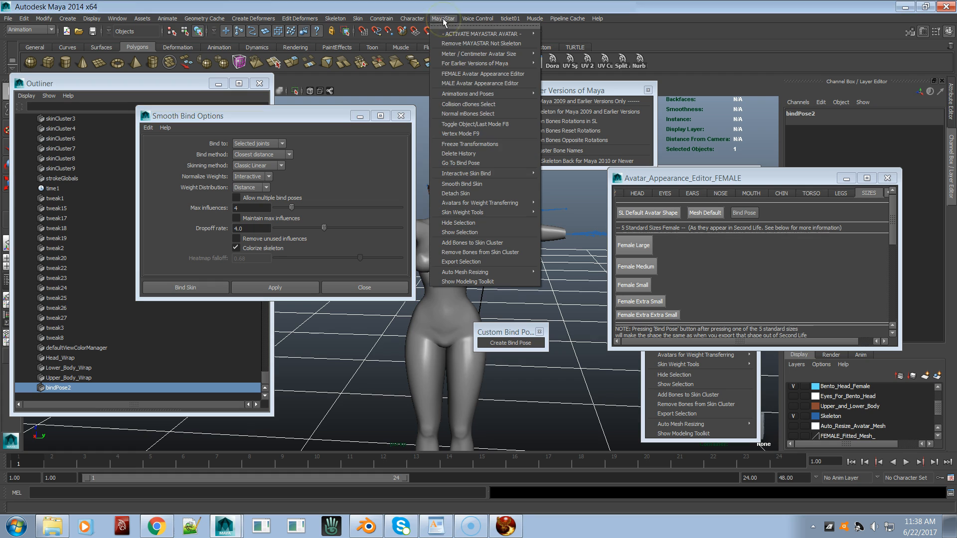
pyautogui.click(463, 165)
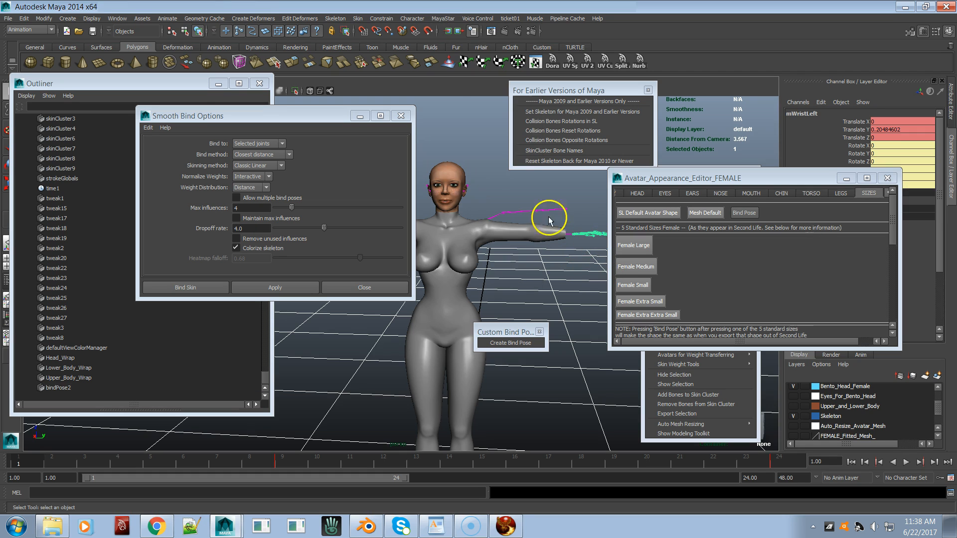
pyautogui.click(357, 20)
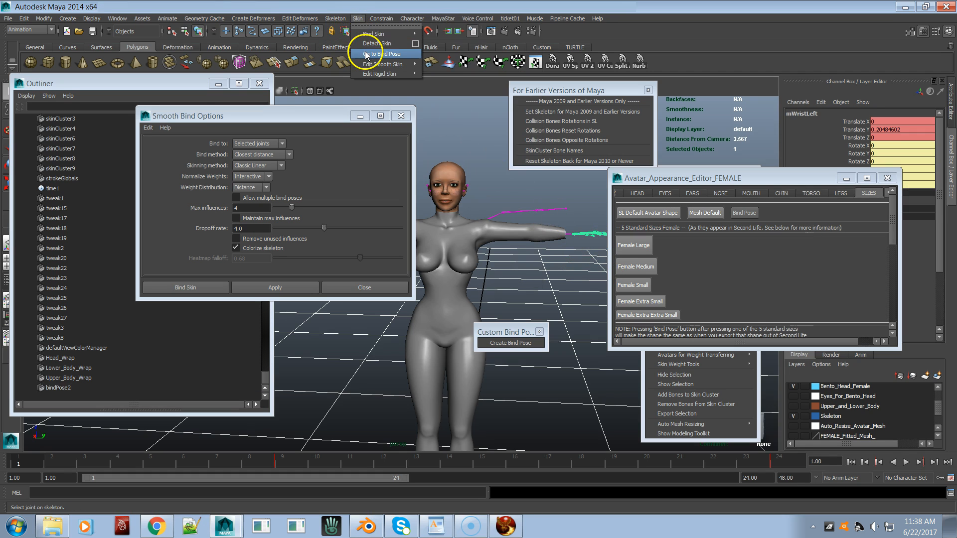
pyautogui.click(367, 54)
pyautogui.click(357, 19)
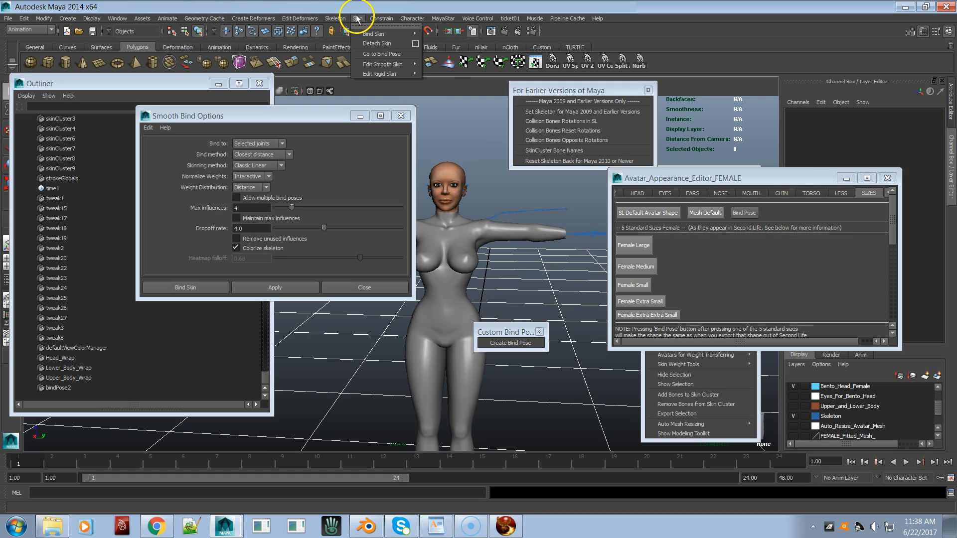
pyautogui.click(512, 179)
pyautogui.click(357, 18)
pyautogui.click(366, 54)
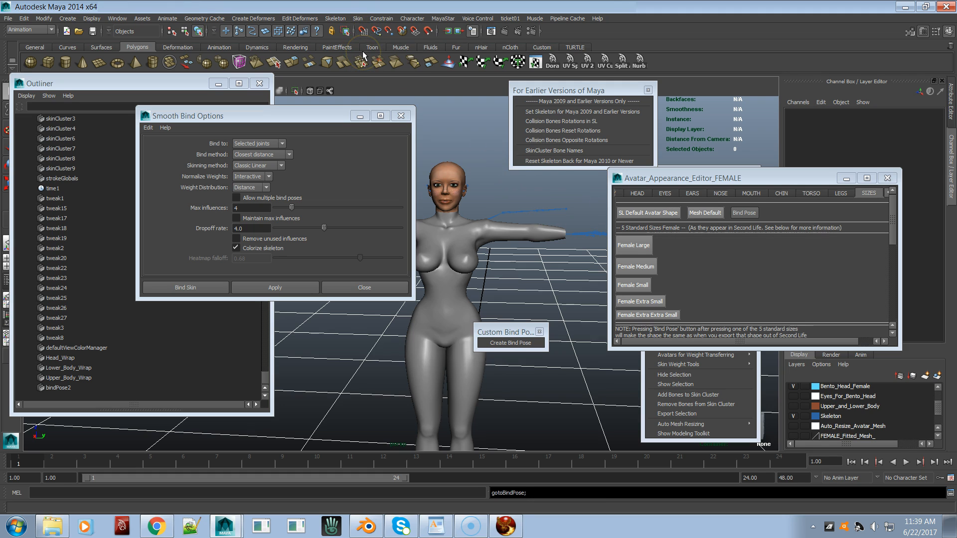
pyautogui.click(358, 19)
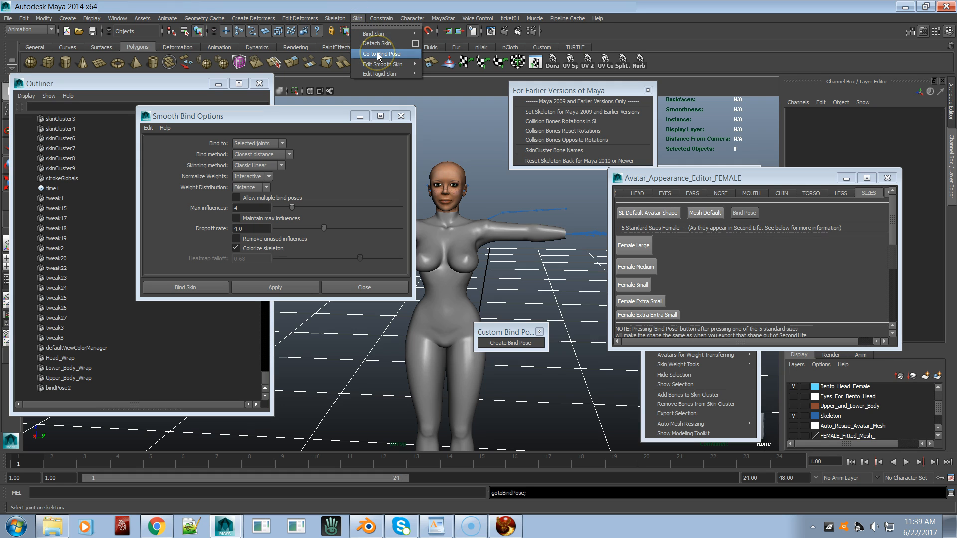
pyautogui.click(377, 54)
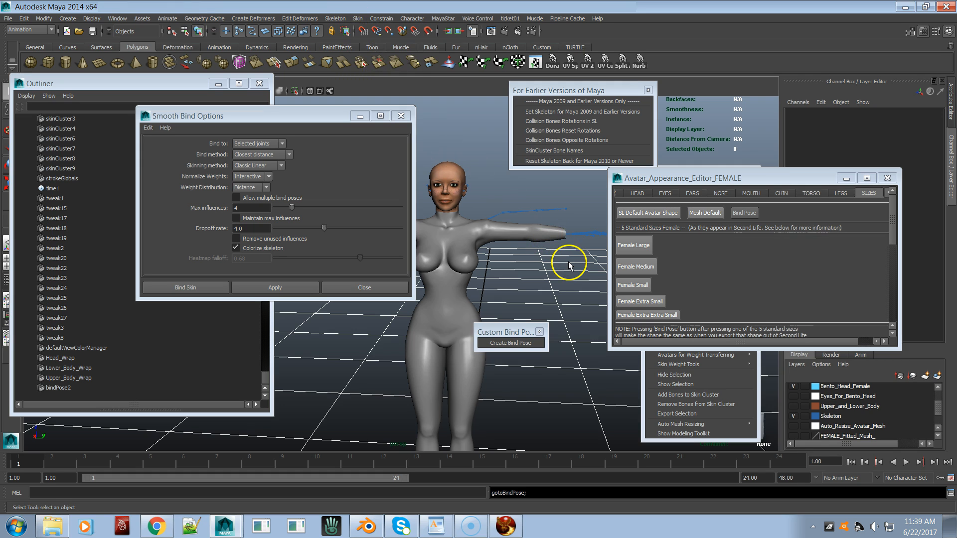
# - Apply Bind Pose, rotate the left shoulder down to about -45.7 in X, and try to create a custom bind pose
pyautogui.click(577, 250)
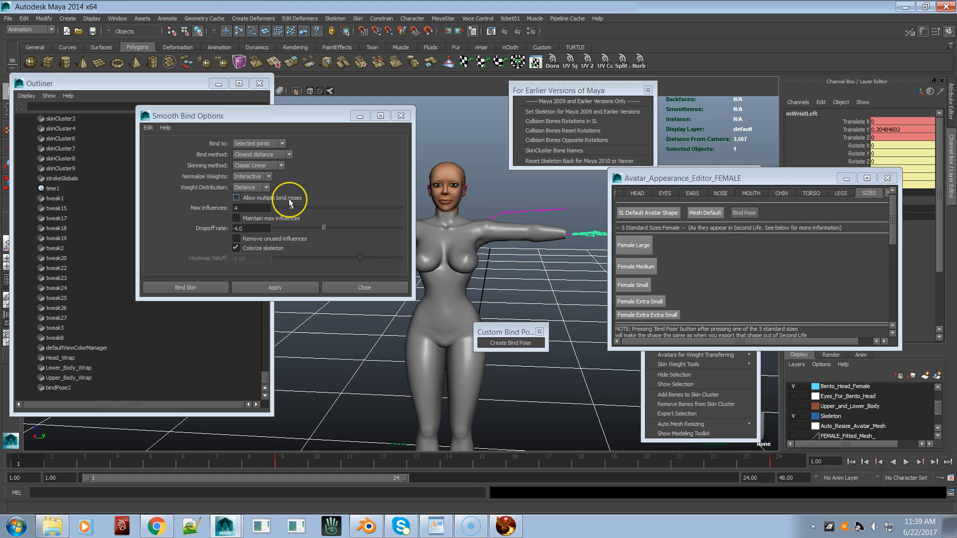
pyautogui.click(744, 213)
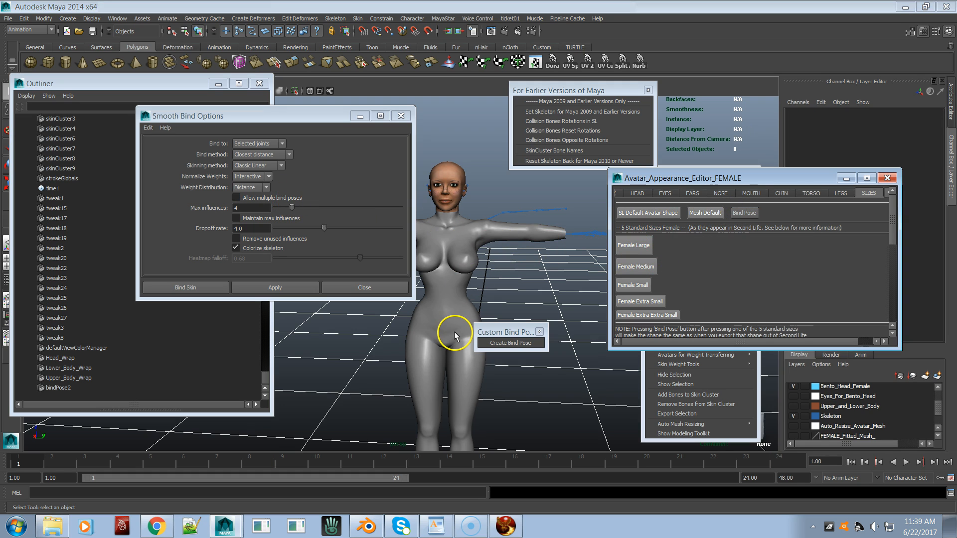
pyautogui.moveTo(524, 218); pyautogui.dragTo(514, 263)
pyautogui.press('e')
pyautogui.keyDown('alt'); pyautogui.moveTo(519, 197); pyautogui.dragTo(547, 273); pyautogui.keyUp('alt')
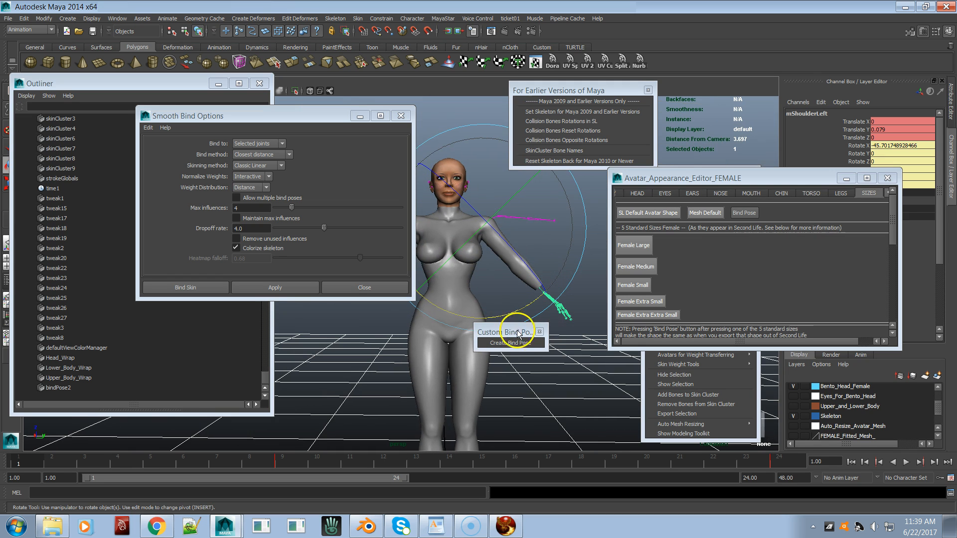
pyautogui.click(515, 365)
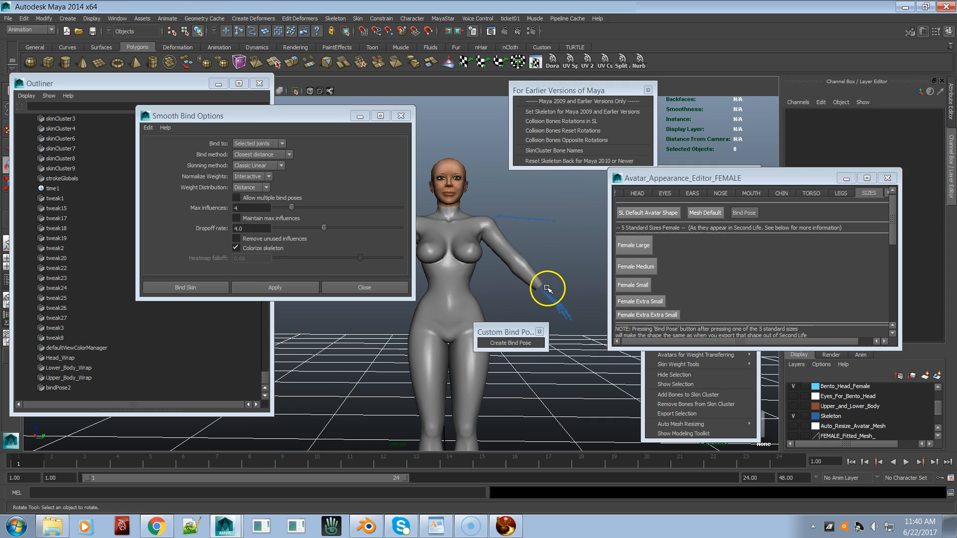
pyautogui.click(511, 344)
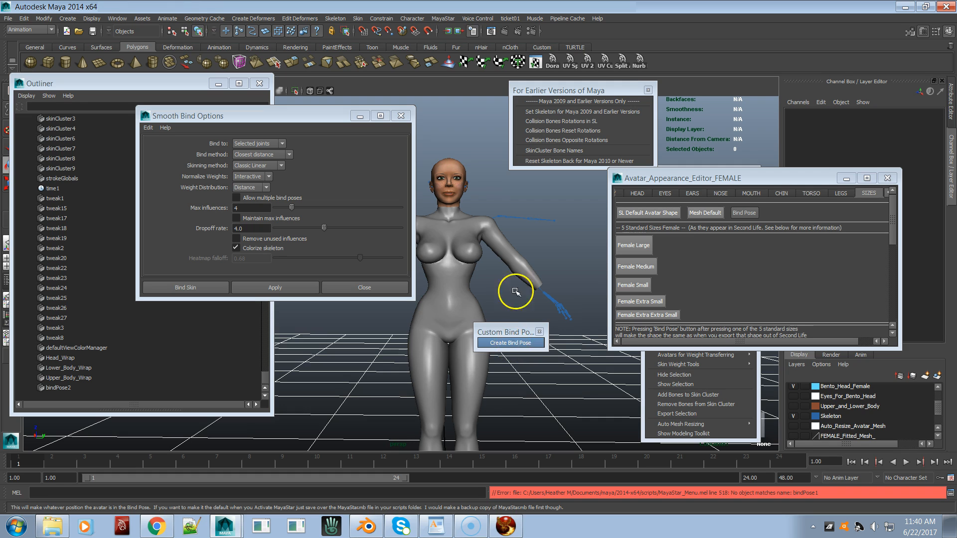
# - Rename the bindPose2 node as bindPose1 and create a custom bind pose from the lowered-arm pose
pyautogui.click(68, 388)
pyautogui.doubleClick(70, 387)
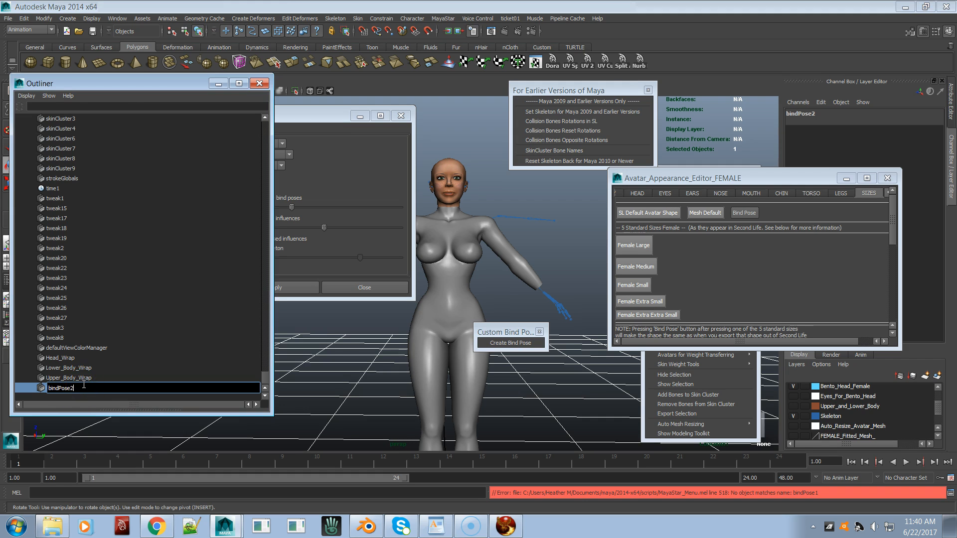
pyautogui.write('bindPose1')
pyautogui.press('Return')
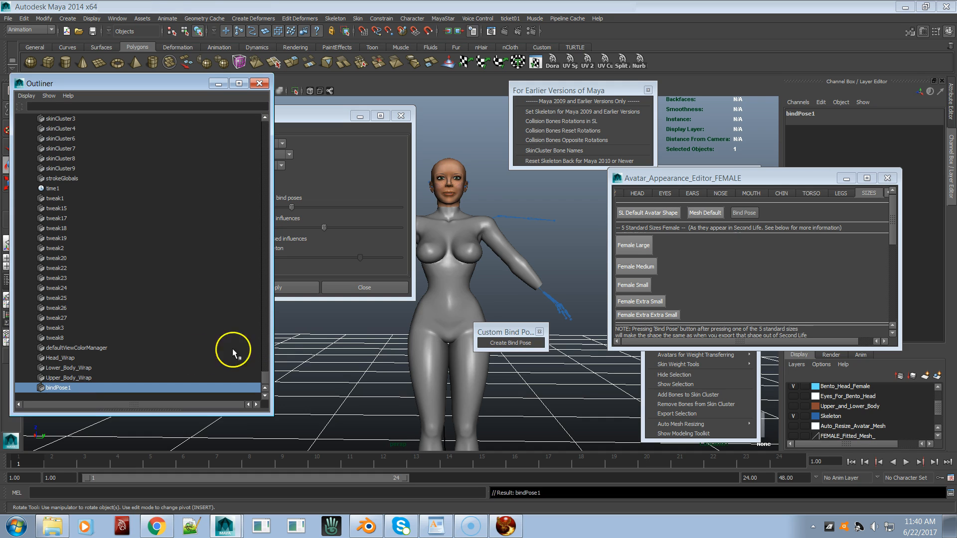
pyautogui.click(498, 343)
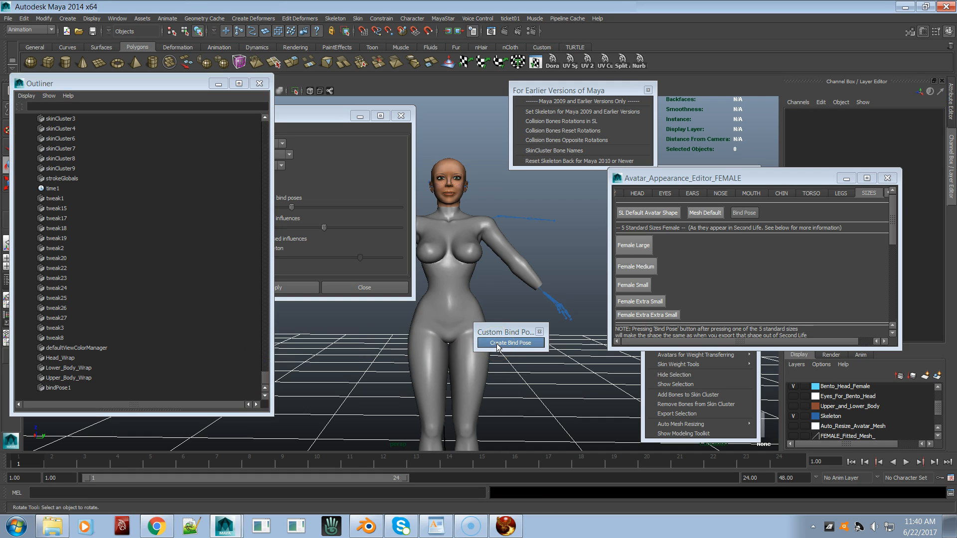
# - Rotate the left shoulder up to about 17.2 in X, then clear the selection
pyautogui.click(524, 404)
pyautogui.keyDown('alt'); pyautogui.moveTo(528, 400); pyautogui.dragTo(523, 405); pyautogui.keyUp('alt')
pyautogui.click(488, 280)
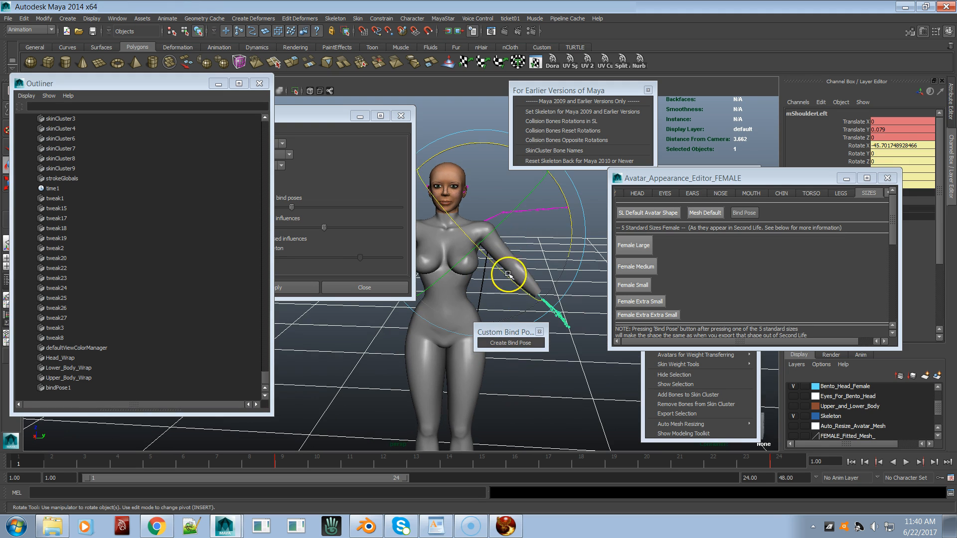
pyautogui.moveTo(574, 230); pyautogui.dragTo(520, 154)
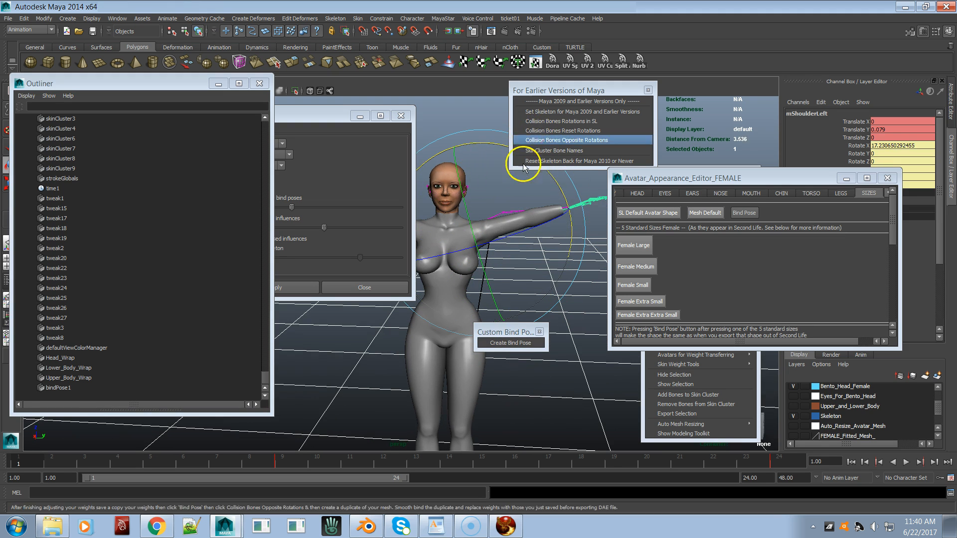
pyautogui.click(528, 404)
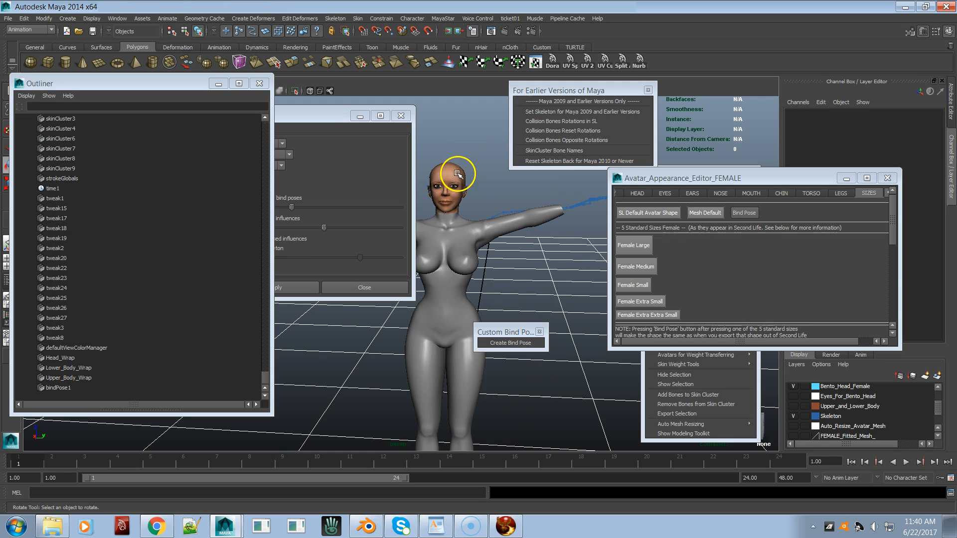
# - Try the standard Go to Bind Pose with nothing selected, and restore the lowered-arm pose with the MayaStar Go To Bind Pose
pyautogui.click(358, 18)
pyautogui.click(368, 54)
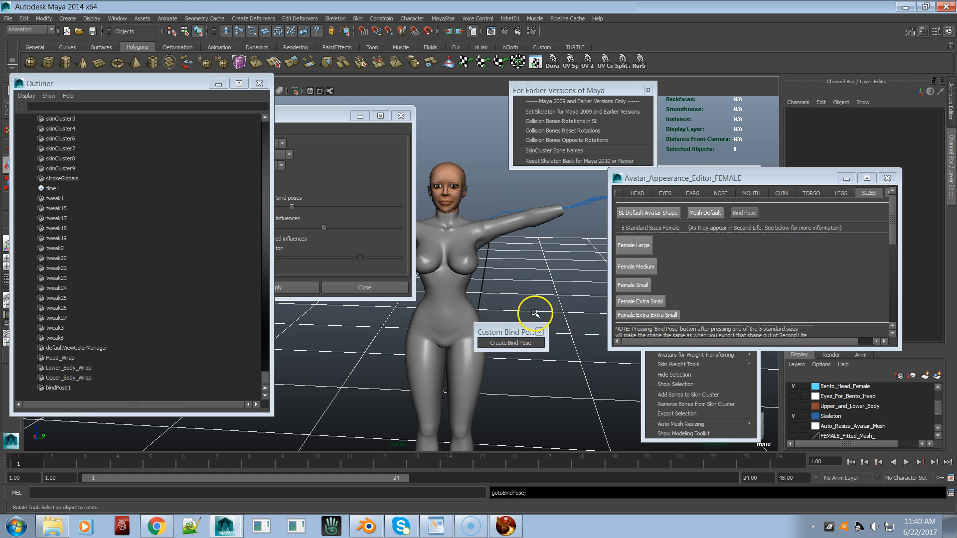
pyautogui.click(443, 19)
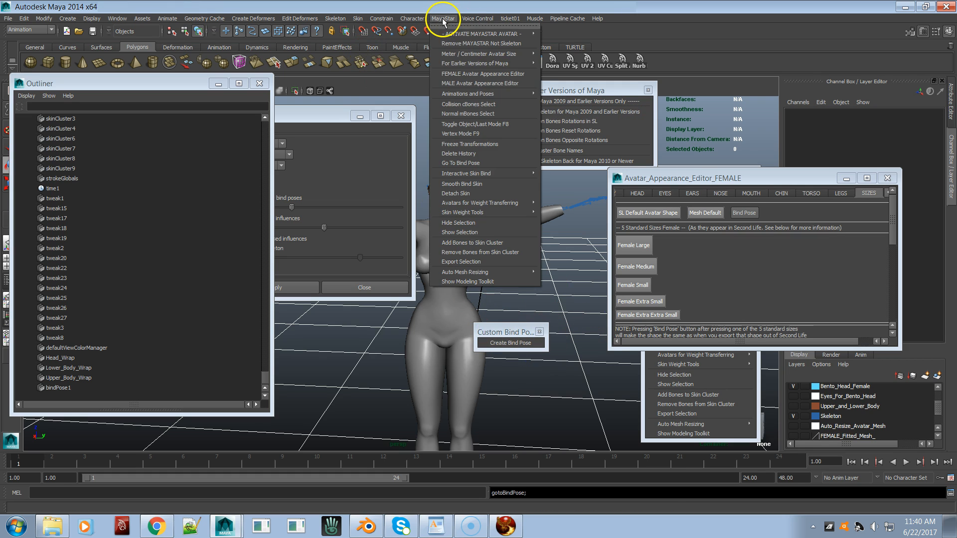
pyautogui.click(474, 163)
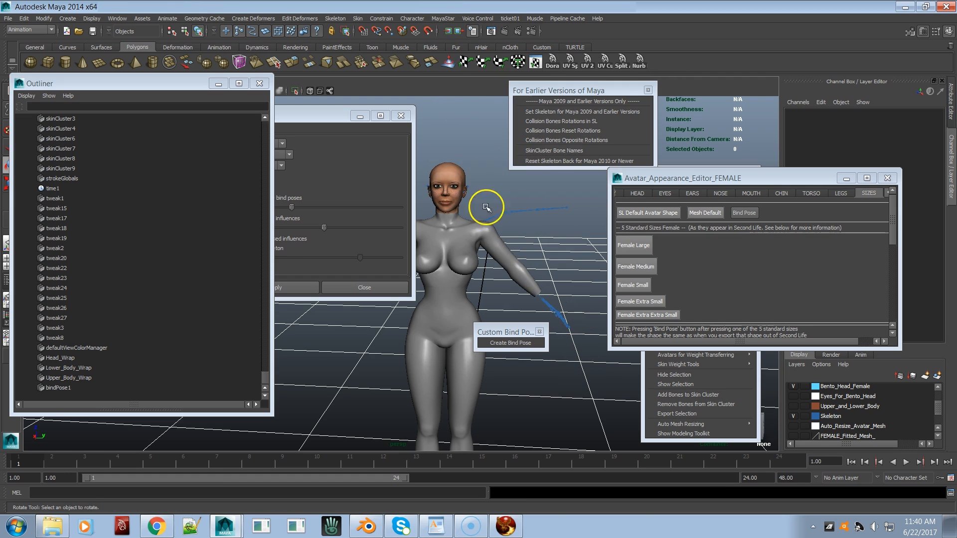
# - Rotate the left shoulder upward and try the standard Go to Bind Pose with nothing selected
pyautogui.click(501, 288)
pyautogui.moveTo(559, 207); pyautogui.dragTo(456, 124)
pyautogui.click(455, 124)
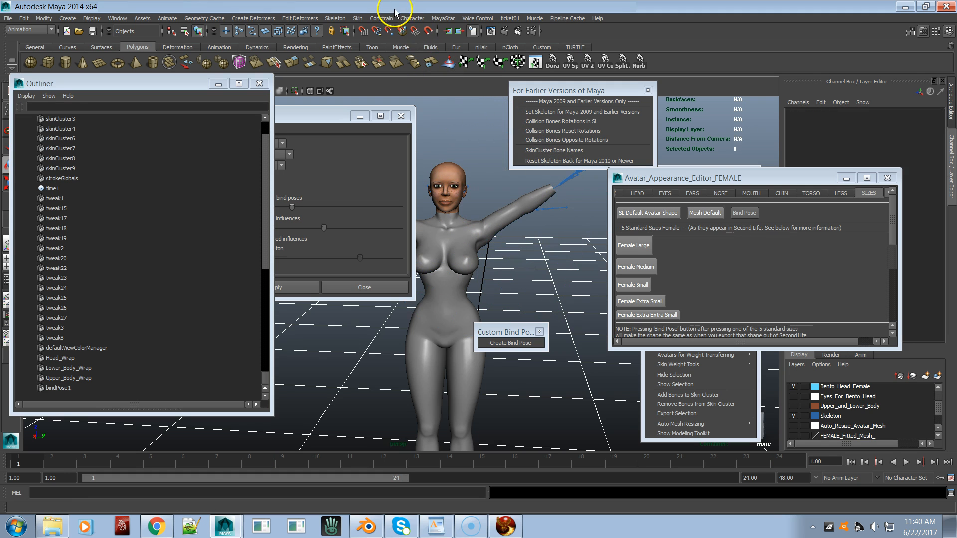
pyautogui.click(353, 20)
pyautogui.click(366, 50)
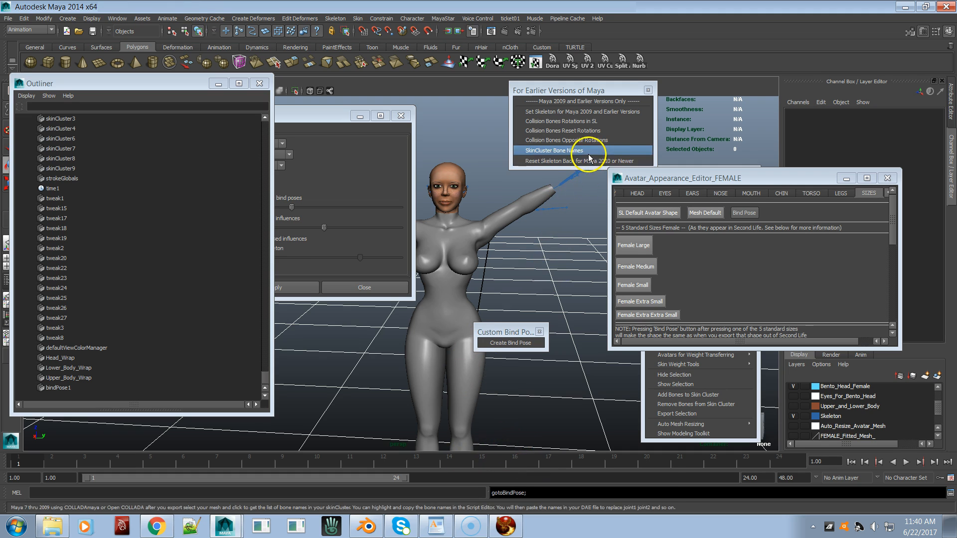
# - Select the left wrist joint, restore the lowered-arm pose with the standard Go to Bind Pose, and clear the selection
pyautogui.click(568, 185)
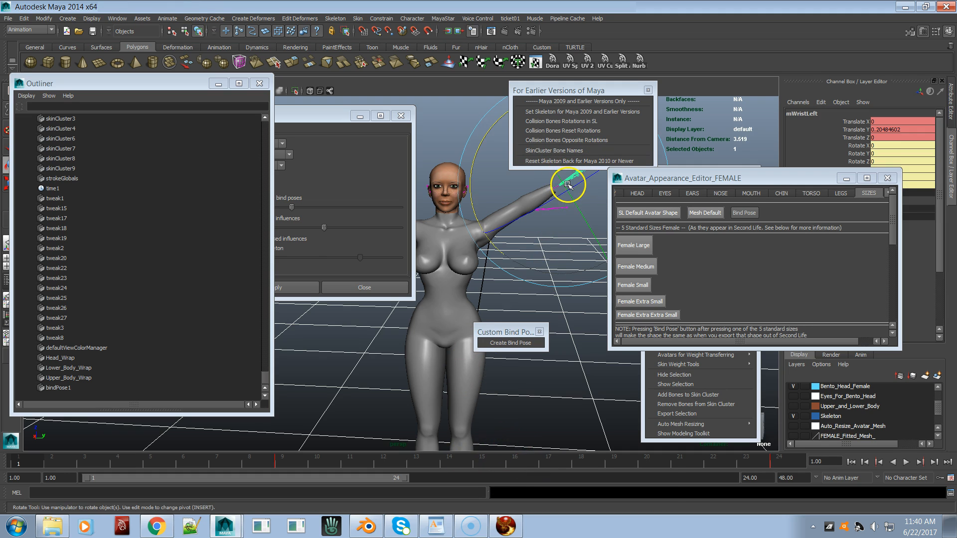
pyautogui.click(358, 19)
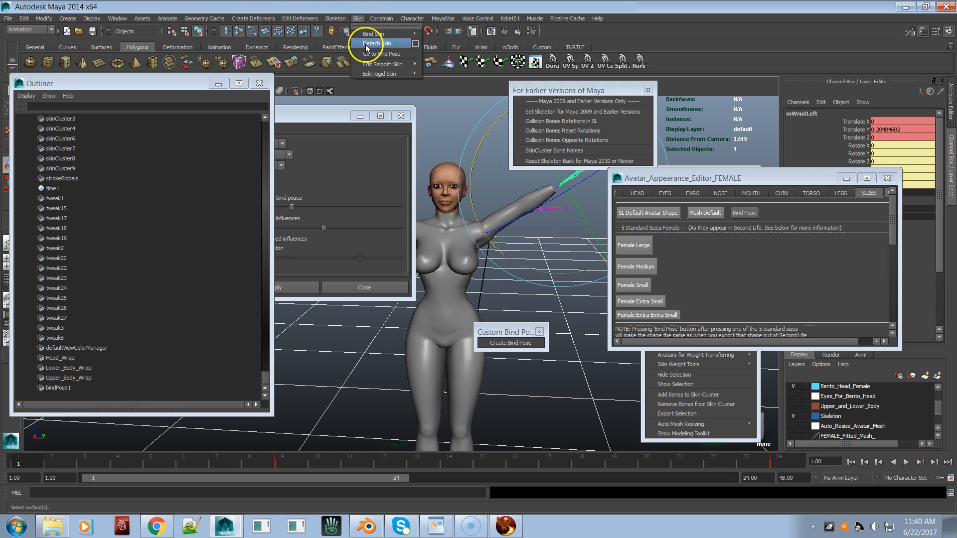
pyautogui.click(370, 54)
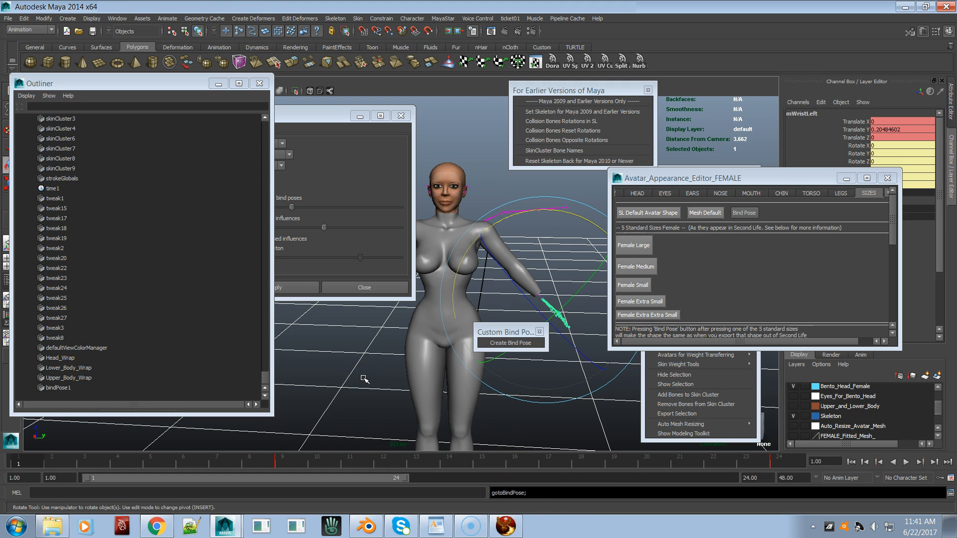
pyautogui.click(419, 363)
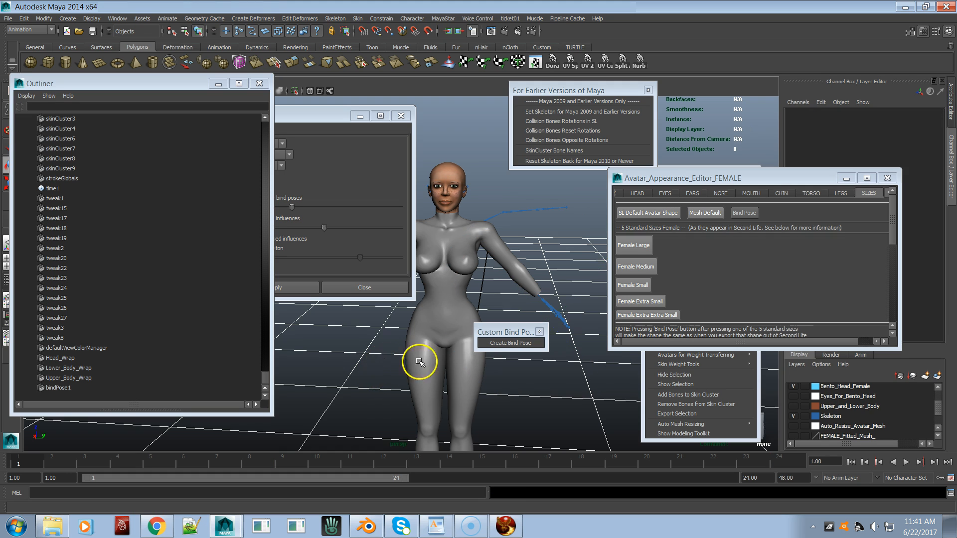
pyautogui.keyDown('alt'); pyautogui.moveTo(573, 351); pyautogui.dragTo(485, 369, button='right'); pyautogui.keyUp('alt')
pyautogui.keyDown('alt'); pyautogui.moveTo(485, 369); pyautogui.dragTo(544, 374, button='middle'); pyautogui.keyUp('alt')
pyautogui.keyDown('alt'); pyautogui.moveTo(544, 374); pyautogui.dragTo(513, 381); pyautogui.keyUp('alt')
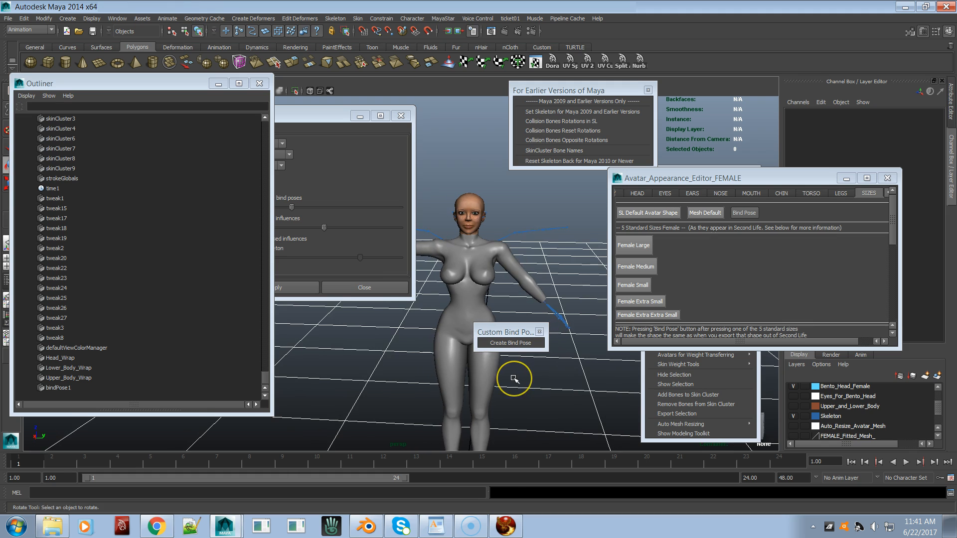
# - Undo the left shoulder rotations, the lowered-arm custom bind pose and the bindPose1 rename
pyautogui.hotkey('ctrl', 'z')
pyautogui.hotkey('ctrl', 'z')
pyautogui.hotkey('ctrl', 'z')
pyautogui.hotkey('ctrl', 'z')
pyautogui.hotkey('ctrl', 'z')
pyautogui.hotkey('ctrl', 'z')
pyautogui.hotkey('ctrl', 'z')
pyautogui.hotkey('ctrl', 'z')
pyautogui.hotkey('ctrl', 'z')
pyautogui.hotkey('ctrl', 'z')
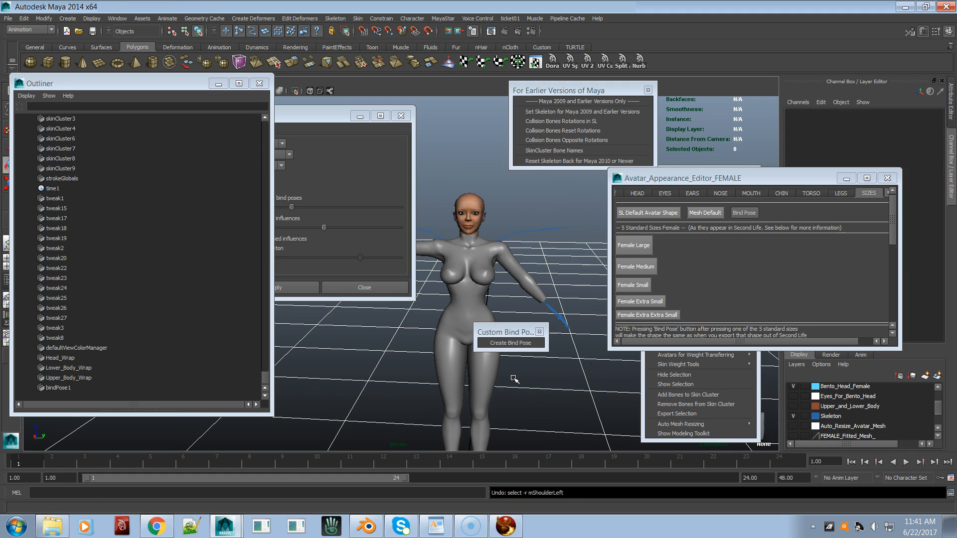
pyautogui.hotkey('ctrl', 'z')
pyautogui.hotkey('ctrl', 'z')
pyautogui.hotkey('ctrl', 'z')
pyautogui.hotkey('ctrl', 'z')
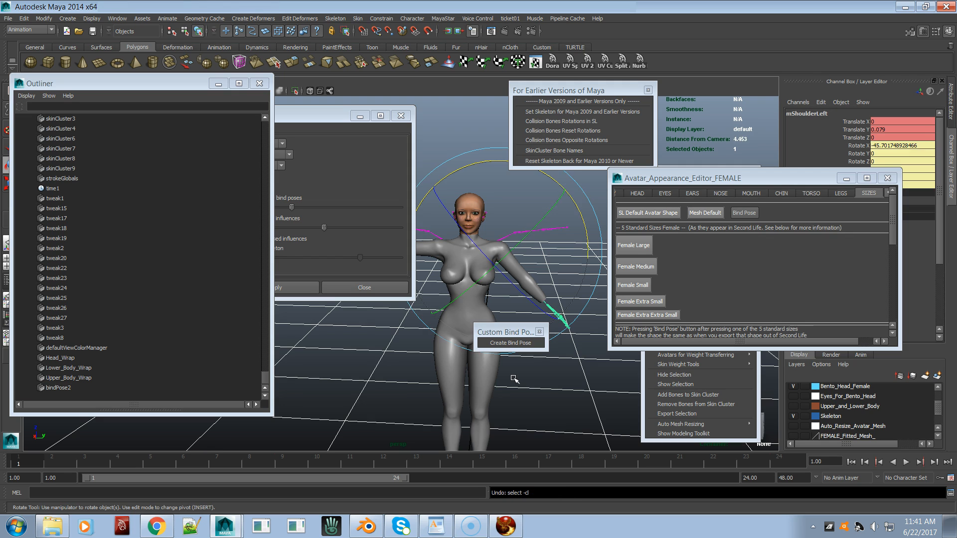
pyautogui.hotkey('ctrl', 'z')
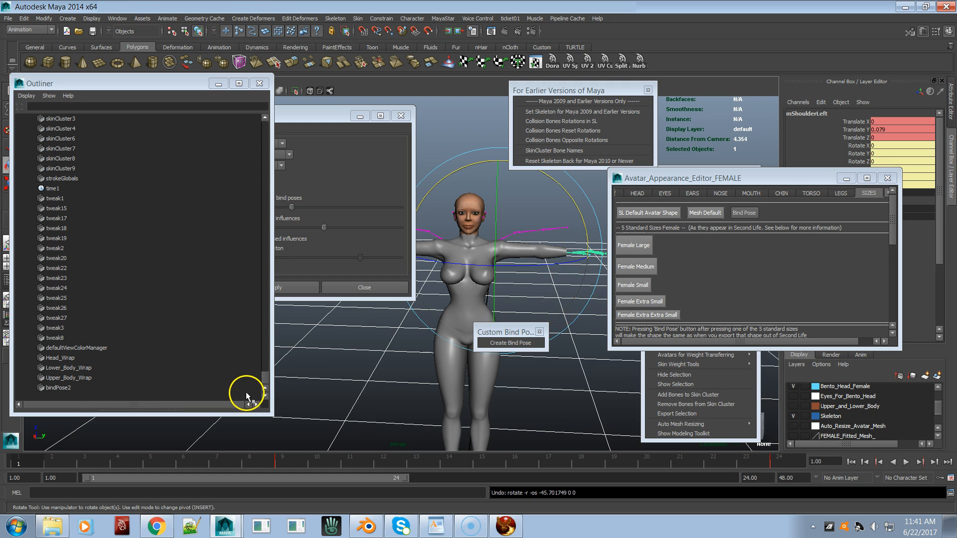
# - Rename the bindPose2 node as bindPose1 and create a custom bind pose from the straight-arm pose
pyautogui.click(65, 388)
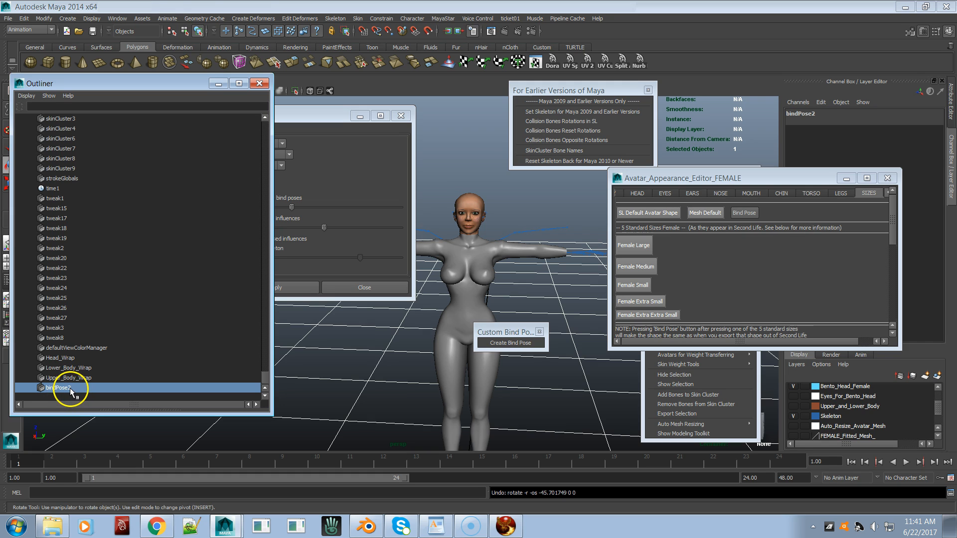
pyautogui.doubleClick(70, 388)
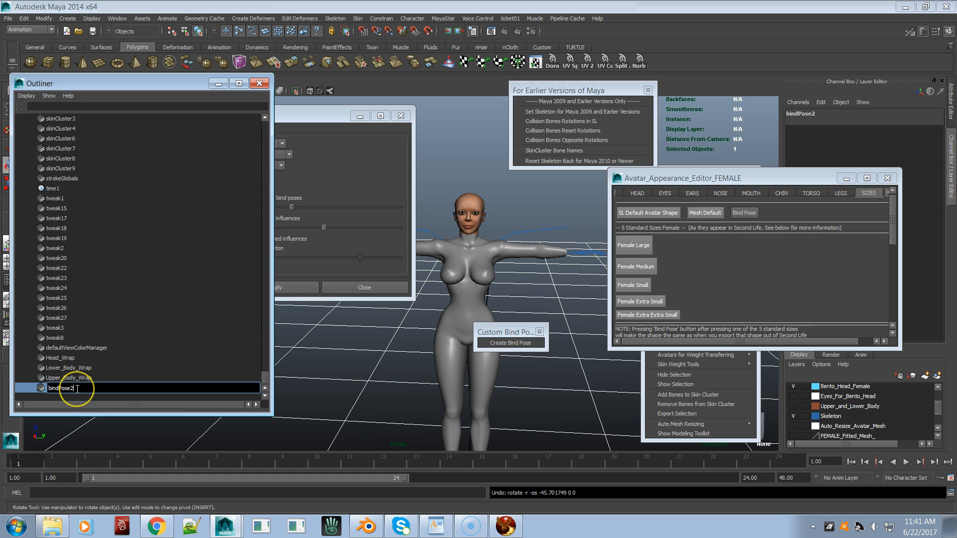
pyautogui.write('1')
pyautogui.press('Return')
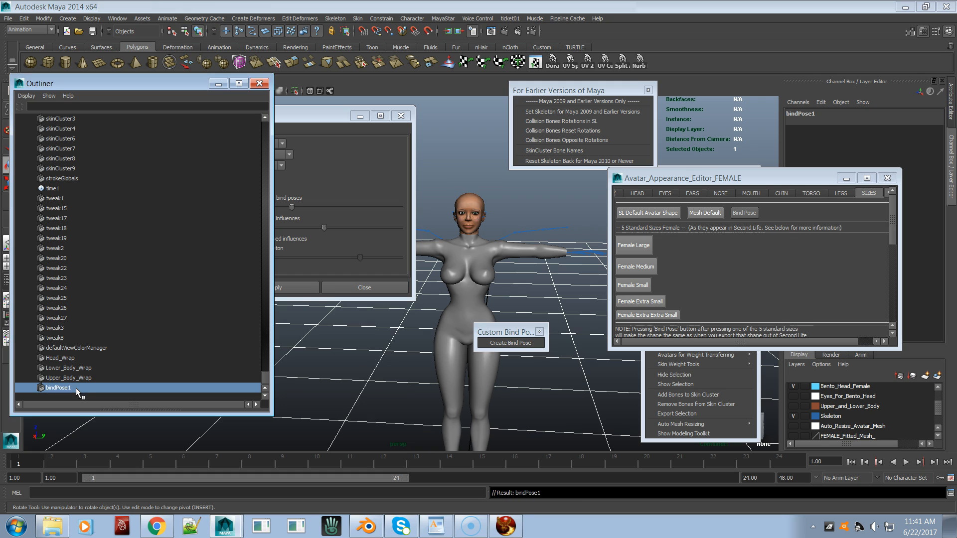
pyautogui.click(511, 343)
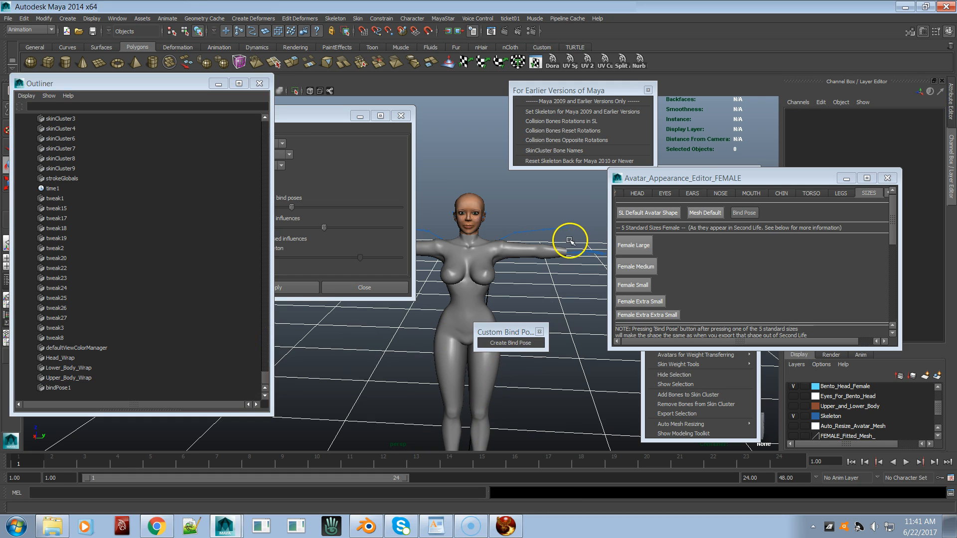
# - Rotate the left shoulder down to about -65.8 in X and restore the straight-arm pose with the standard Go to Bind Pose
pyautogui.press('e')
pyautogui.moveTo(555, 239); pyautogui.dragTo(535, 279)
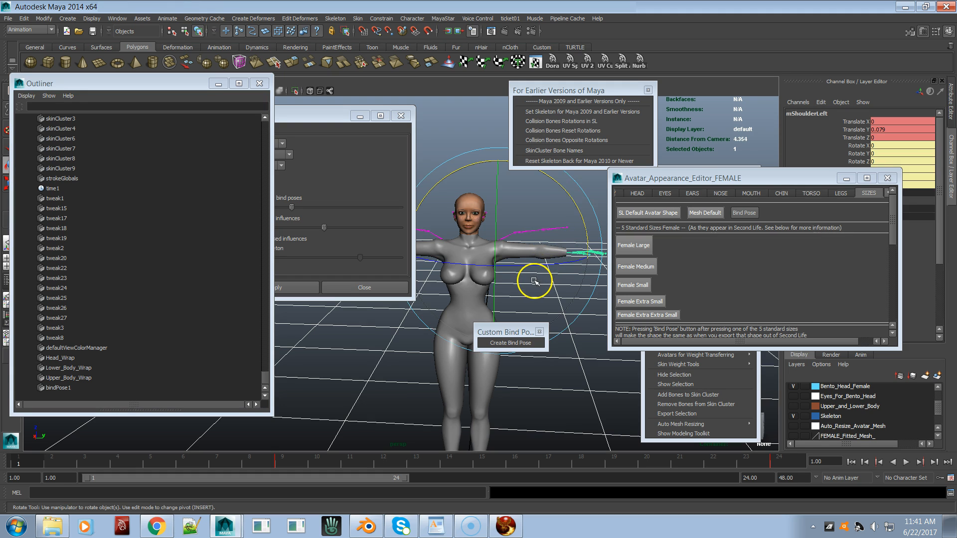
pyautogui.moveTo(568, 194); pyautogui.dragTo(568, 332)
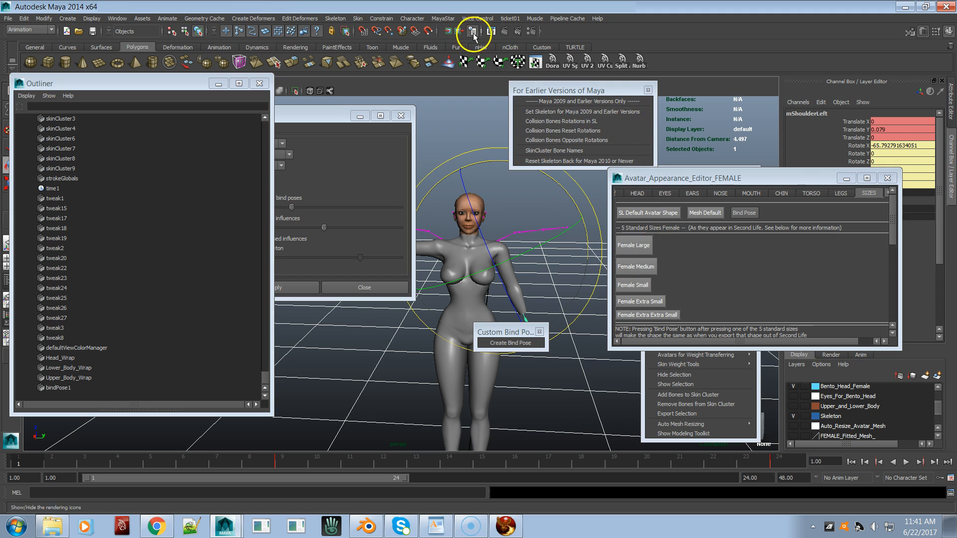
pyautogui.click(358, 19)
pyautogui.click(364, 55)
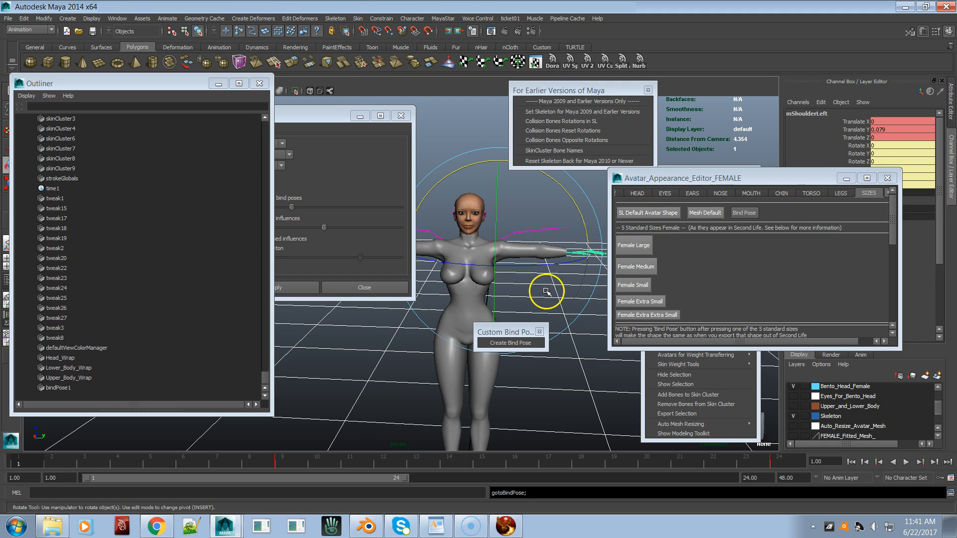
pyautogui.keyDown('alt'); pyautogui.moveTo(569, 329); pyautogui.dragTo(561, 302); pyautogui.keyUp('alt')
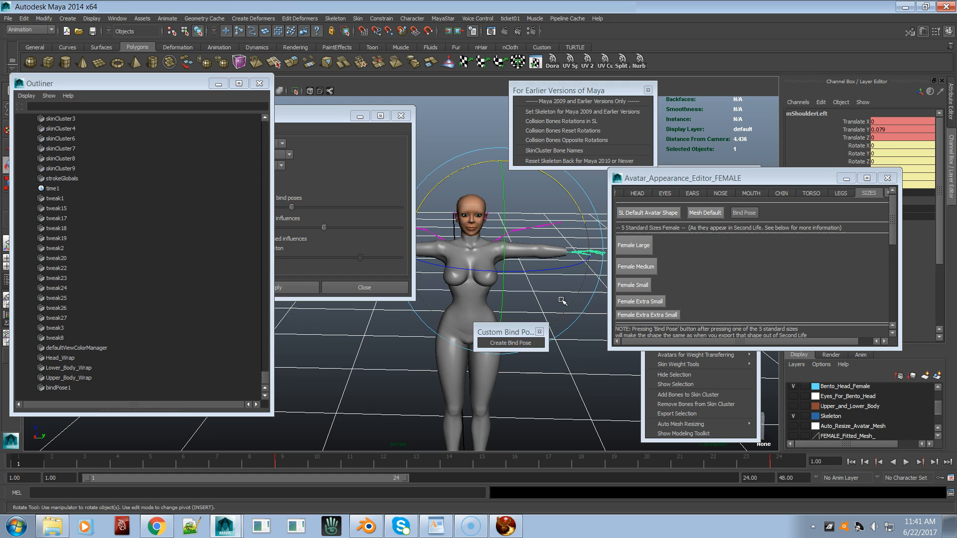
# - Apply the SL Default Avatar Shape and move the Smooth Bind Options window clear of the avatar
pyautogui.click(521, 305)
pyautogui.click(638, 217)
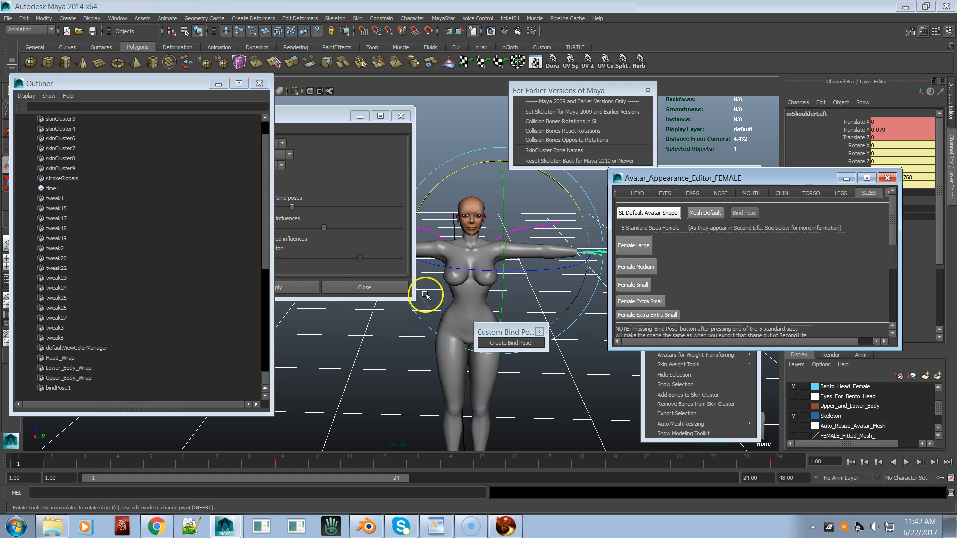
pyautogui.click(346, 162)
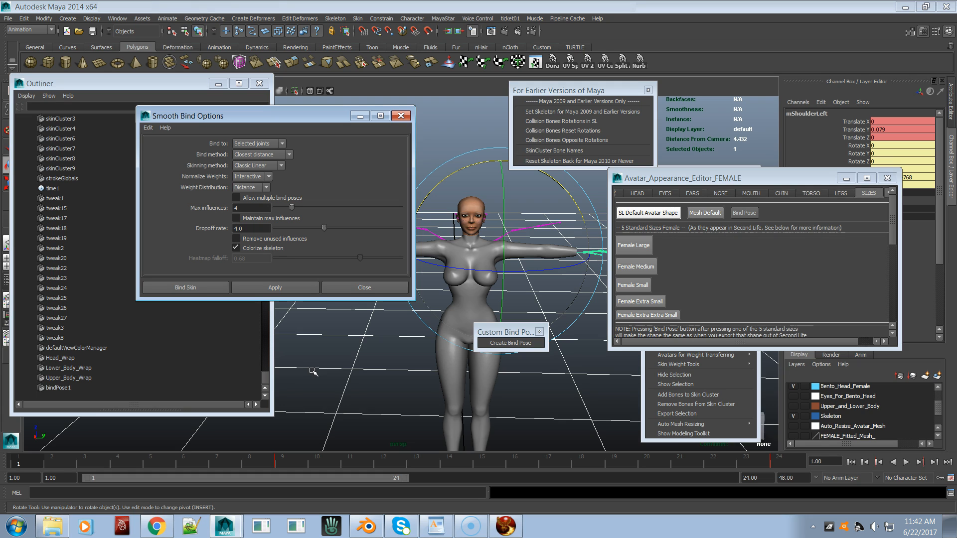
pyautogui.click(335, 376)
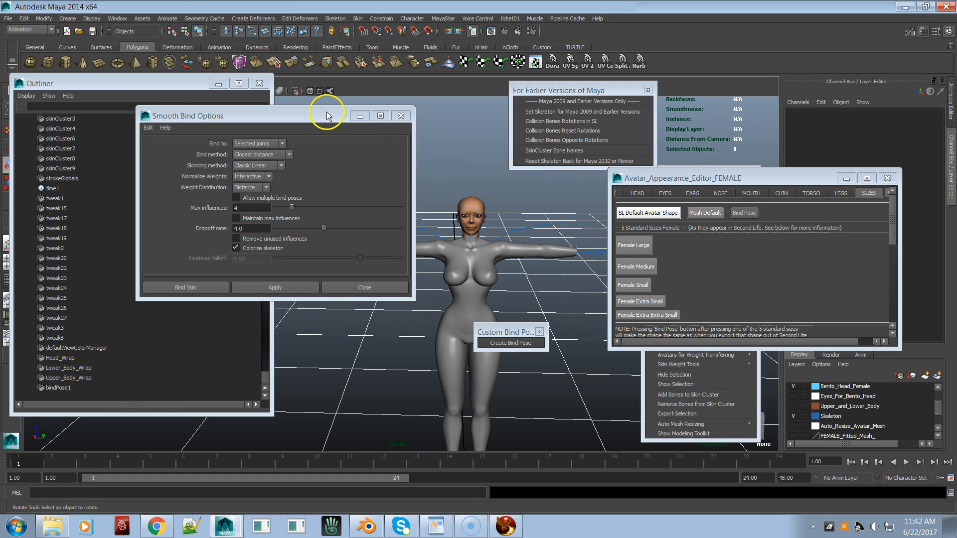
pyautogui.moveTo(325, 117); pyautogui.dragTo(191, 292)
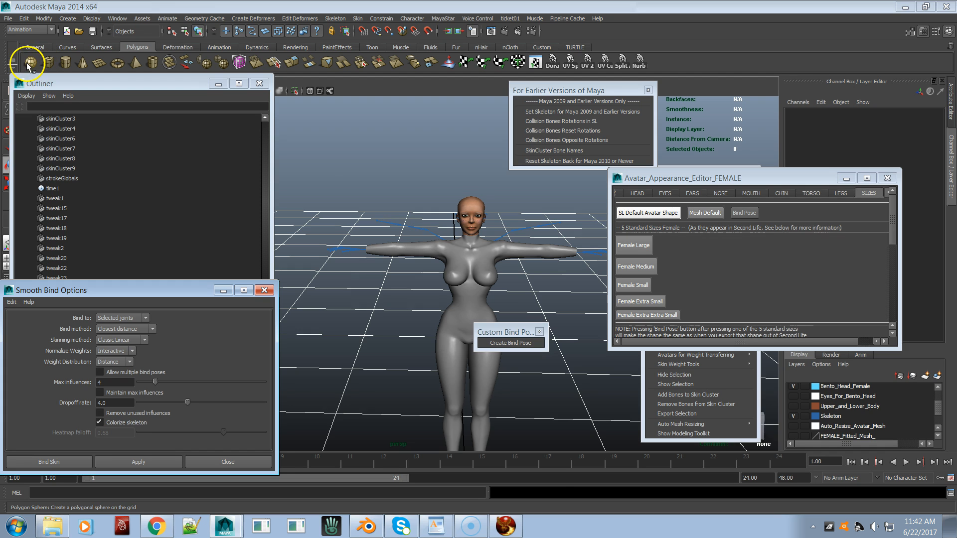
# - Create a polygon sphere at the avatar's neck, about 1.56 up in Z, and scale it down uniformly to roughly head size
pyautogui.click(28, 63)
pyautogui.moveTo(466, 256); pyautogui.dragTo(330, 250)
pyautogui.press('w')
pyautogui.moveTo(433, 261); pyautogui.dragTo(432, 260, button='middle')
pyautogui.press('r')
pyautogui.moveTo(432, 261); pyautogui.dragTo(332, 296)
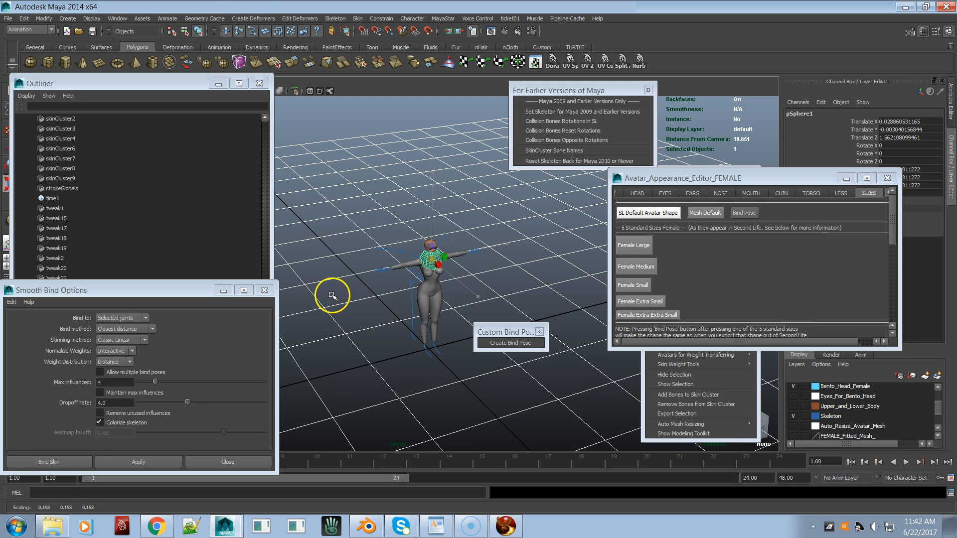
pyautogui.keyDown('alt'); pyautogui.moveTo(376, 285); pyautogui.dragTo(542, 282, button='right'); pyautogui.keyUp('alt')
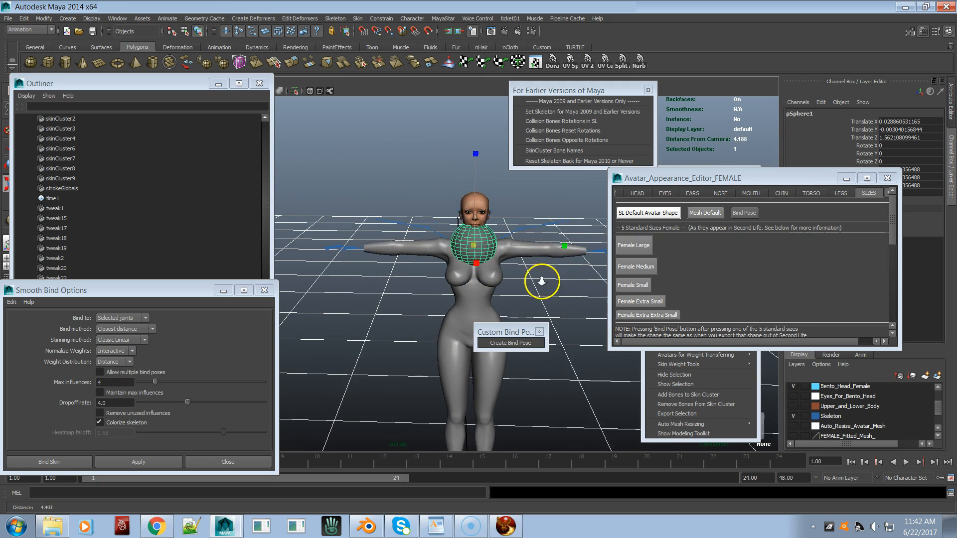
pyautogui.keyDown('alt'); pyautogui.moveTo(530, 269); pyautogui.dragTo(444, 274); pyautogui.keyUp('alt')
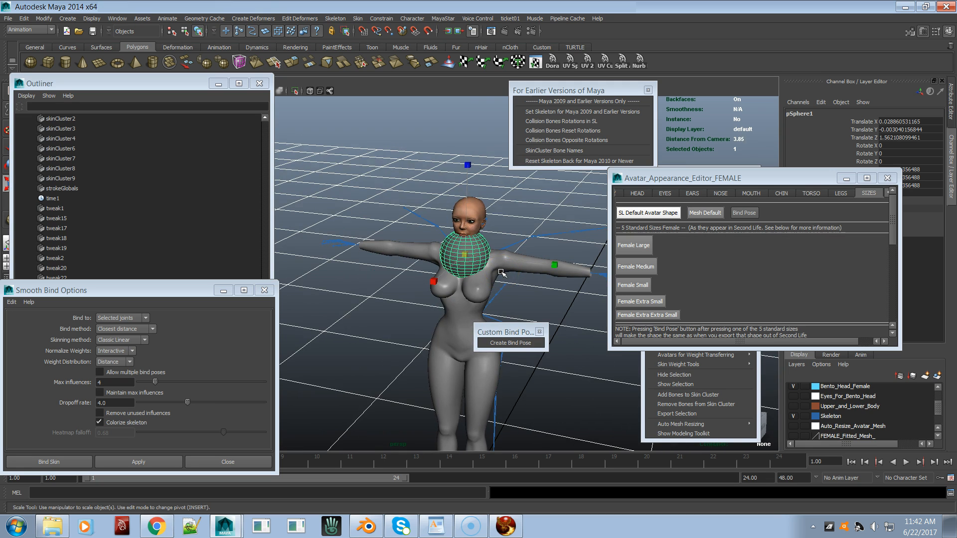
# - Add the normal mBones to the sphere selection and try to smooth bind the sphere to them
pyautogui.click(435, 18)
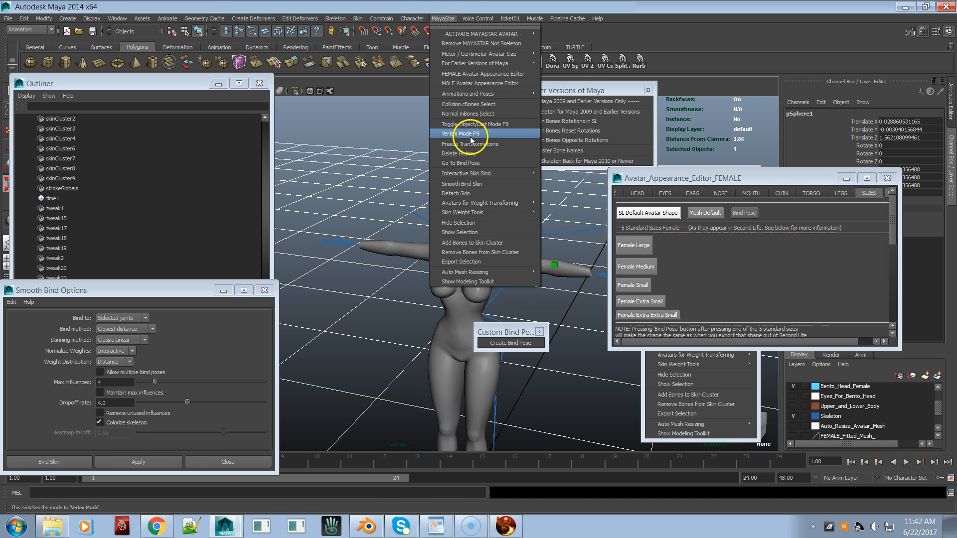
pyautogui.moveTo(476, 174)
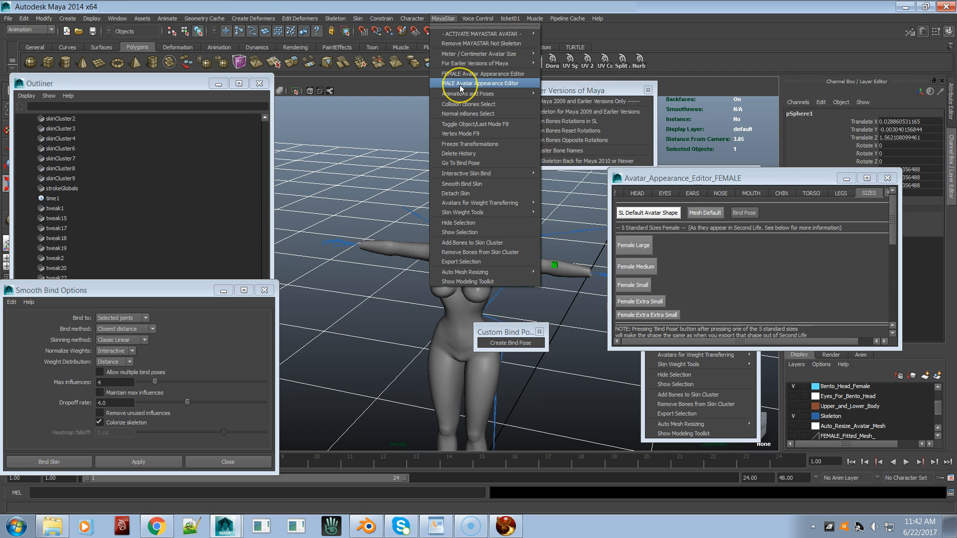
pyautogui.click(456, 113)
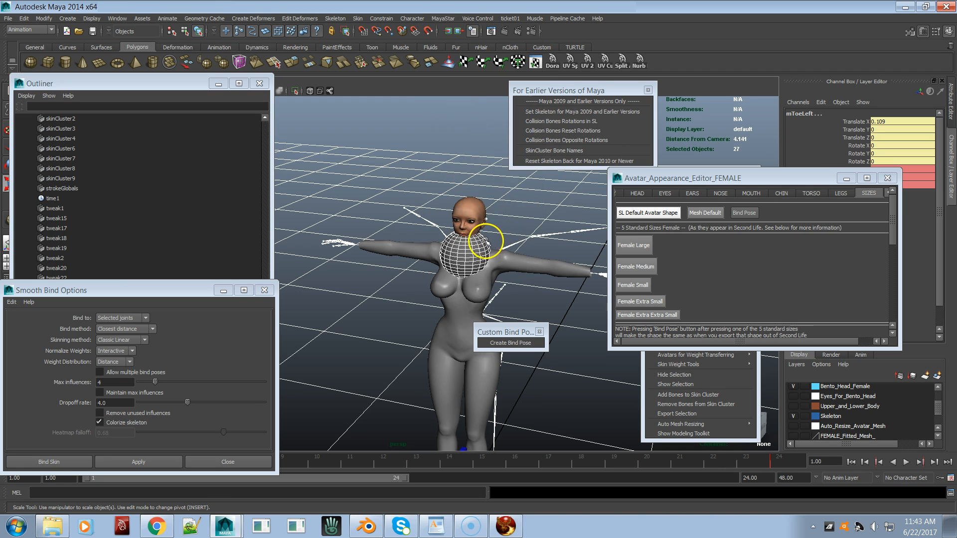
pyautogui.click(442, 19)
pyautogui.click(491, 194)
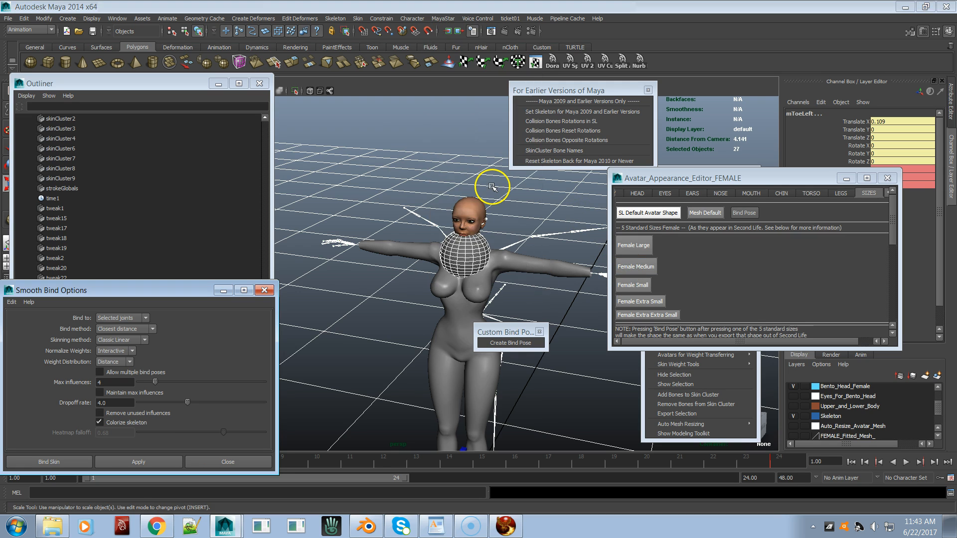
pyautogui.click(117, 465)
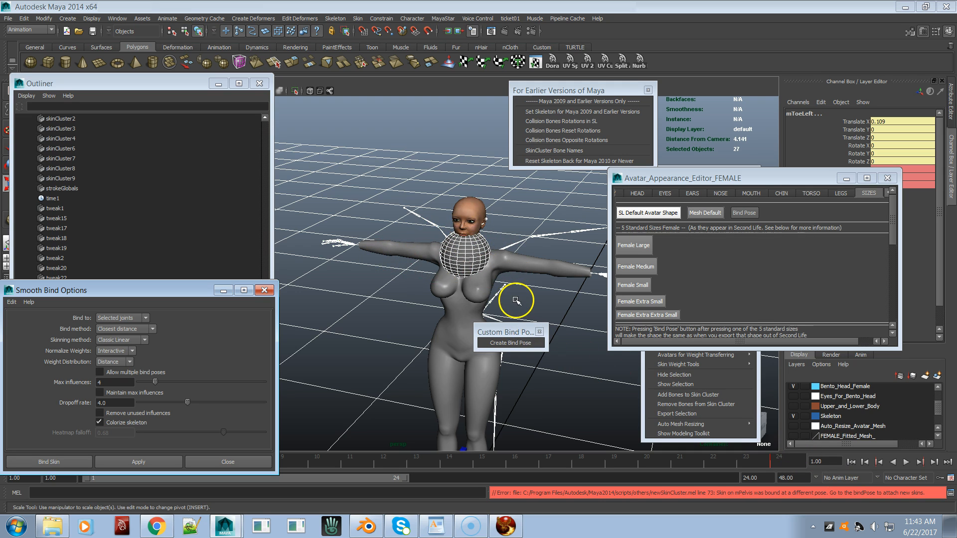
# - Create a custom bind pose for the SL Default Avatar Shape and smooth bind the sphere to the normal mBones
pyautogui.click(514, 346)
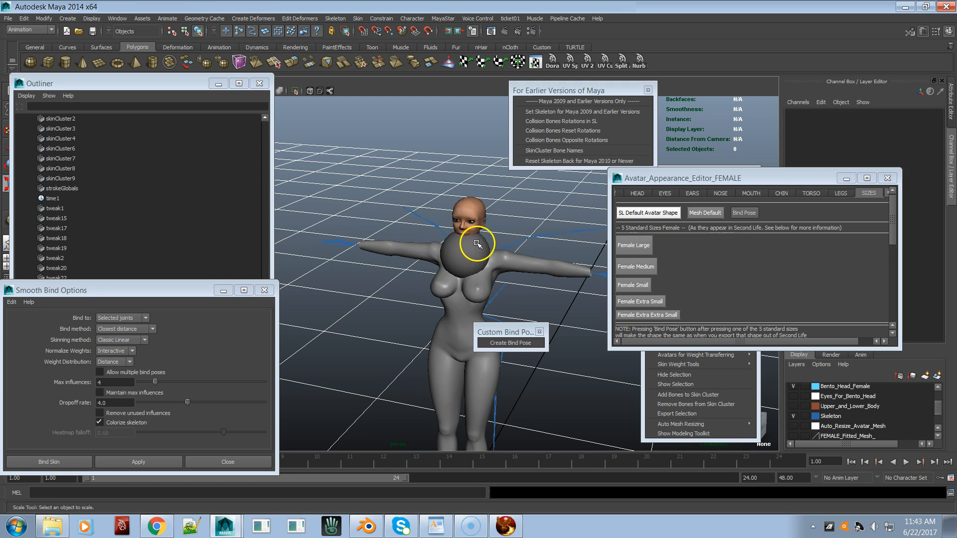
pyautogui.click(444, 19)
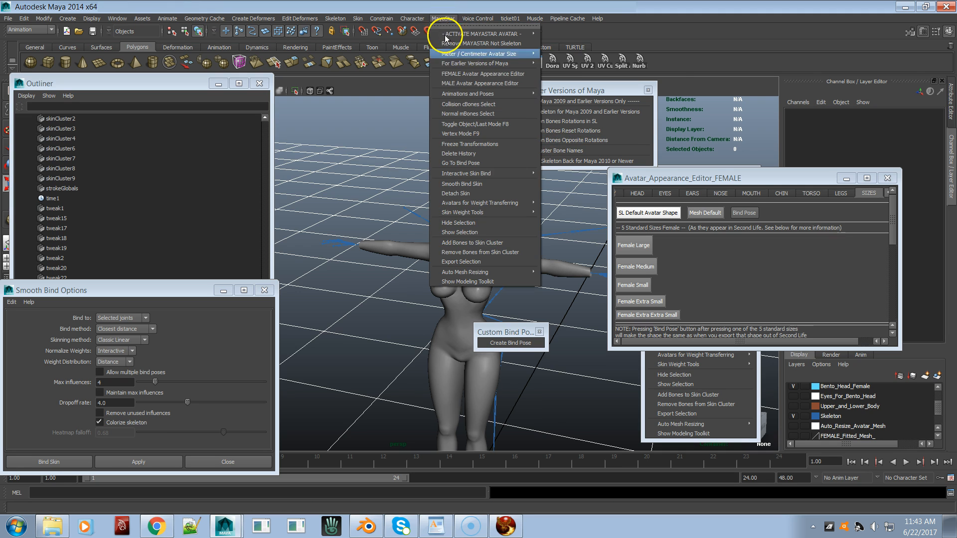
pyautogui.click(449, 113)
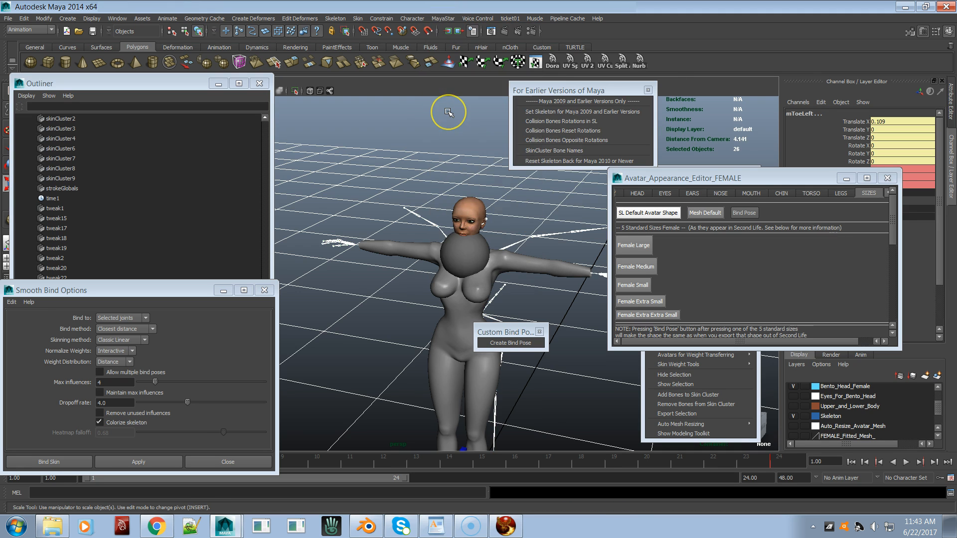
pyautogui.keyDown('shift'); pyautogui.click(478, 237); pyautogui.keyUp('shift')
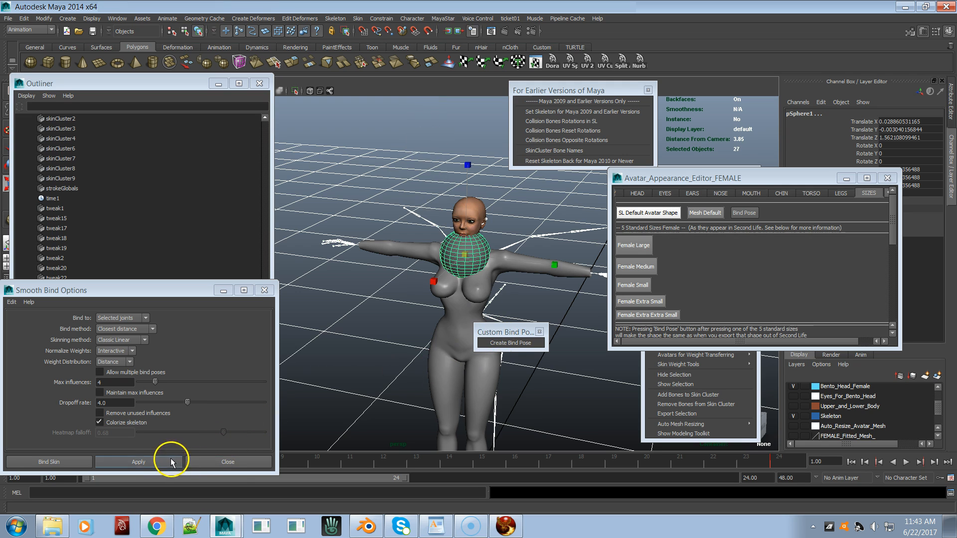
pyautogui.click(124, 460)
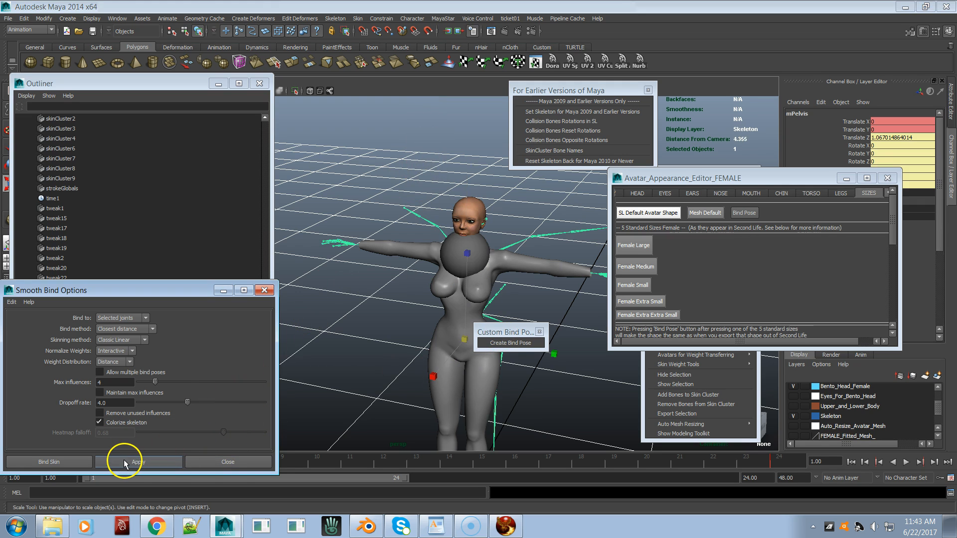
# - Apply the Bind Pose shape and alternate between Mesh Default and SL Default Avatar Shape to test the bound sphere
pyautogui.click(491, 238)
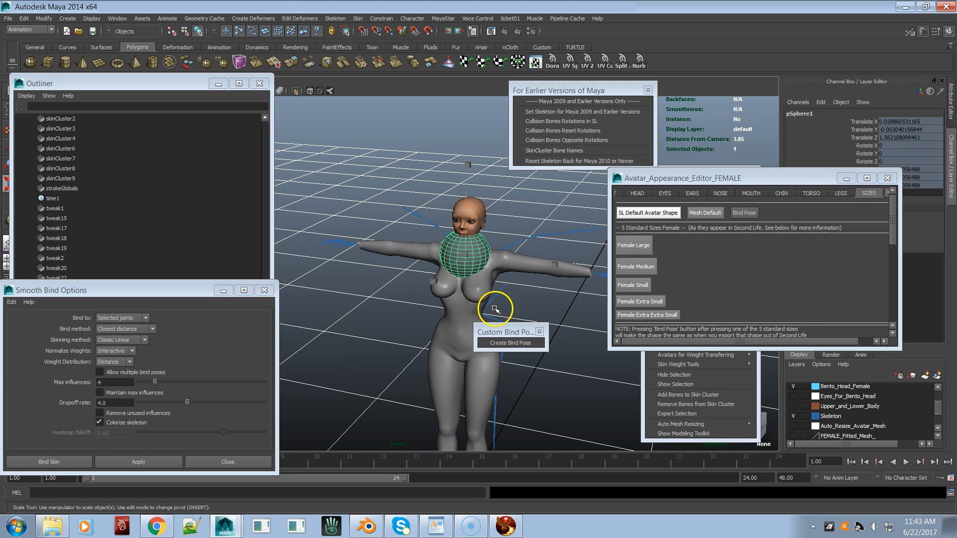
pyautogui.click(742, 213)
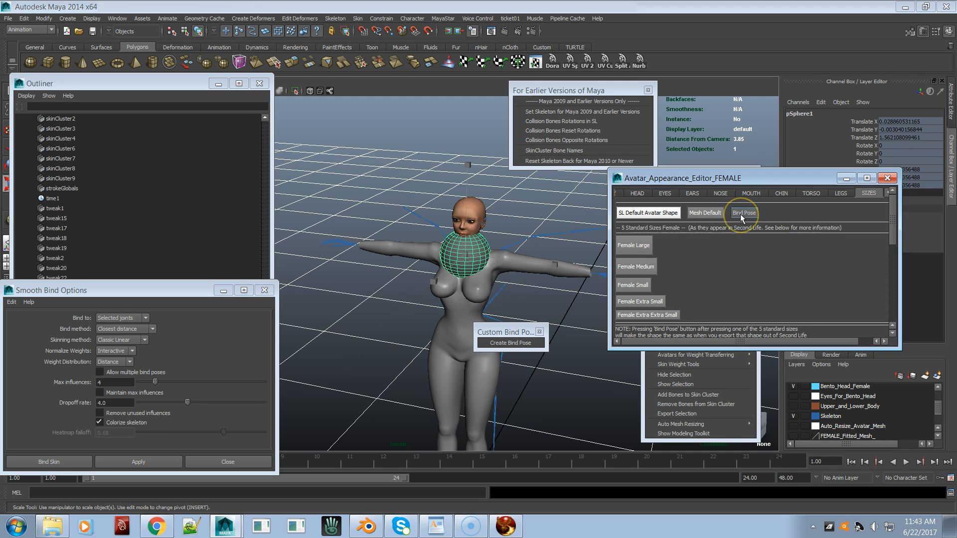
pyautogui.click(719, 217)
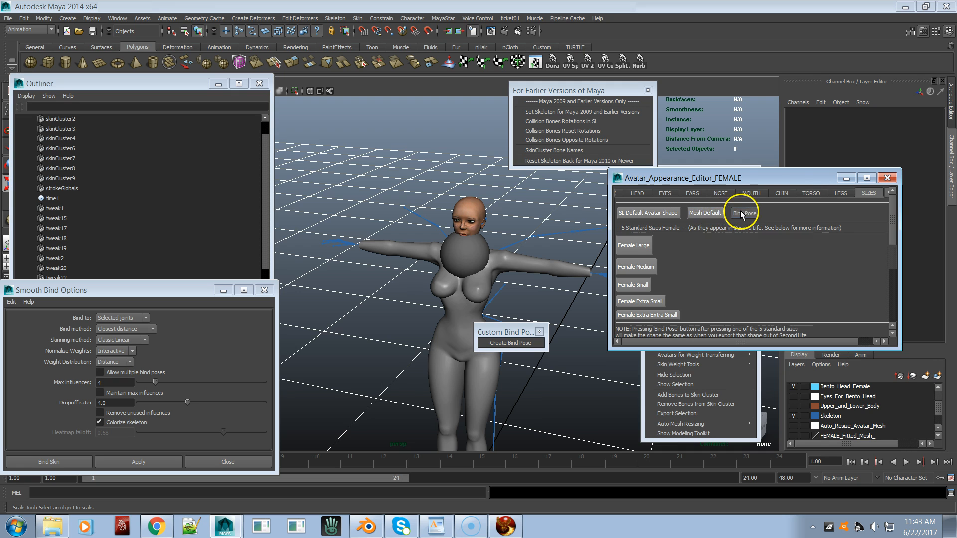
pyautogui.click(705, 214)
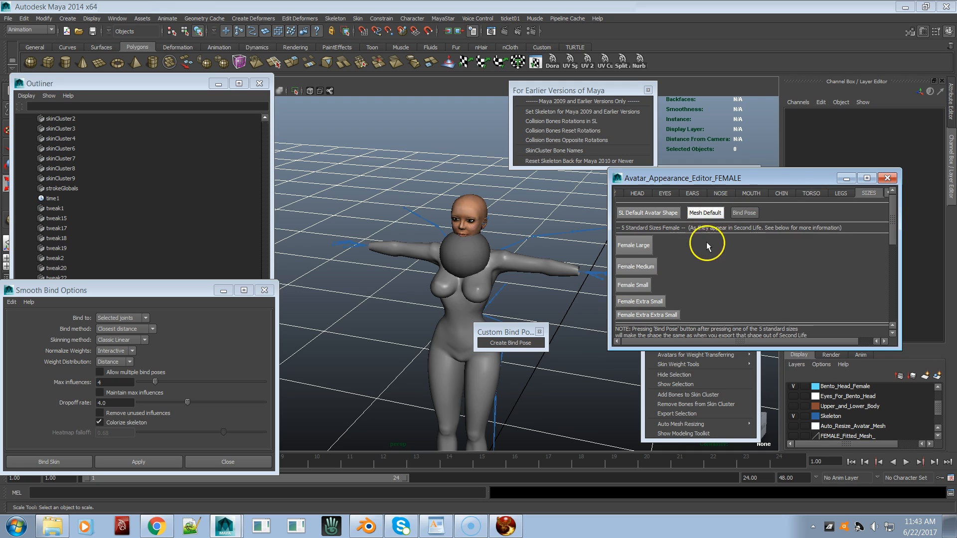
pyautogui.click(662, 216)
pyautogui.click(705, 214)
pyautogui.click(650, 217)
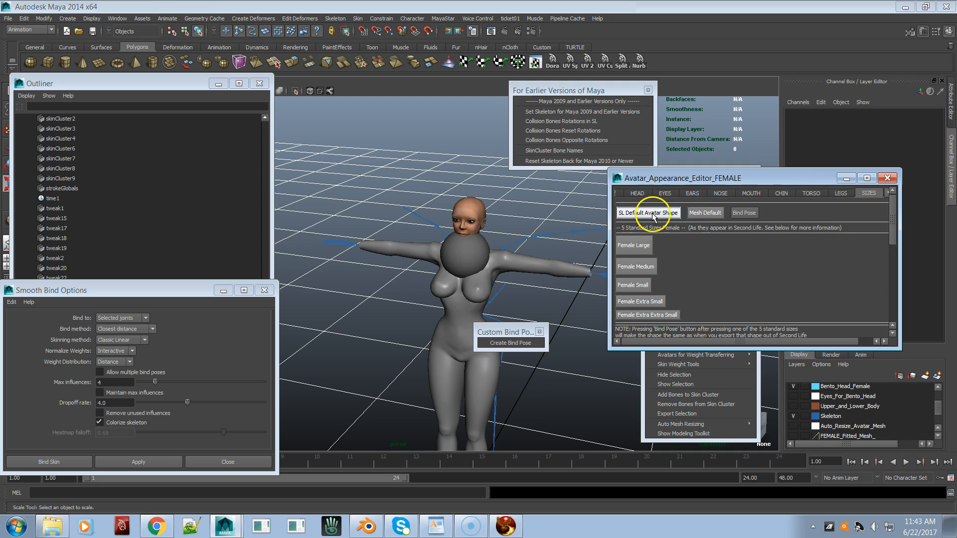
pyautogui.click(704, 213)
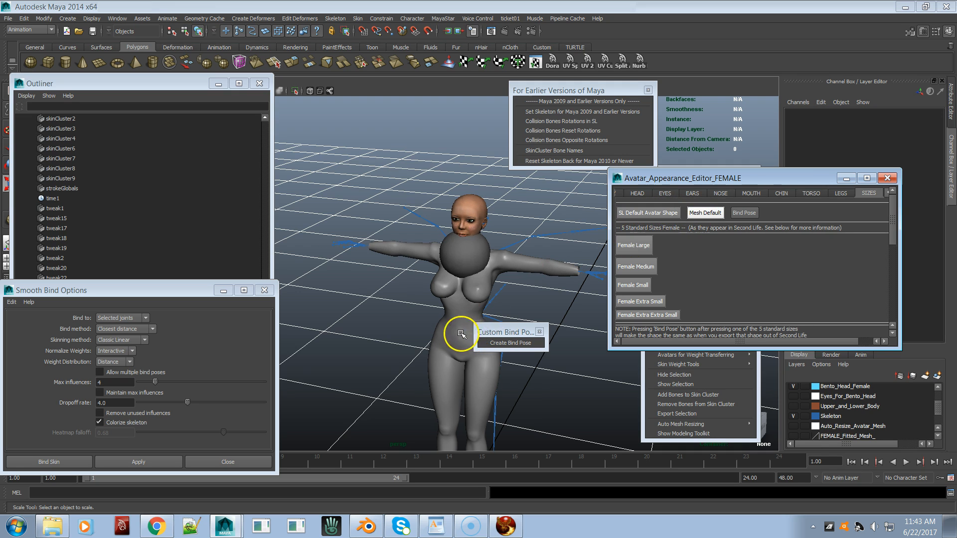
# - Compare the sphere's fit at the neck from closer up while switching between SL Default Avatar Shape and Mesh Default
pyautogui.scroll(3, 588, 285)
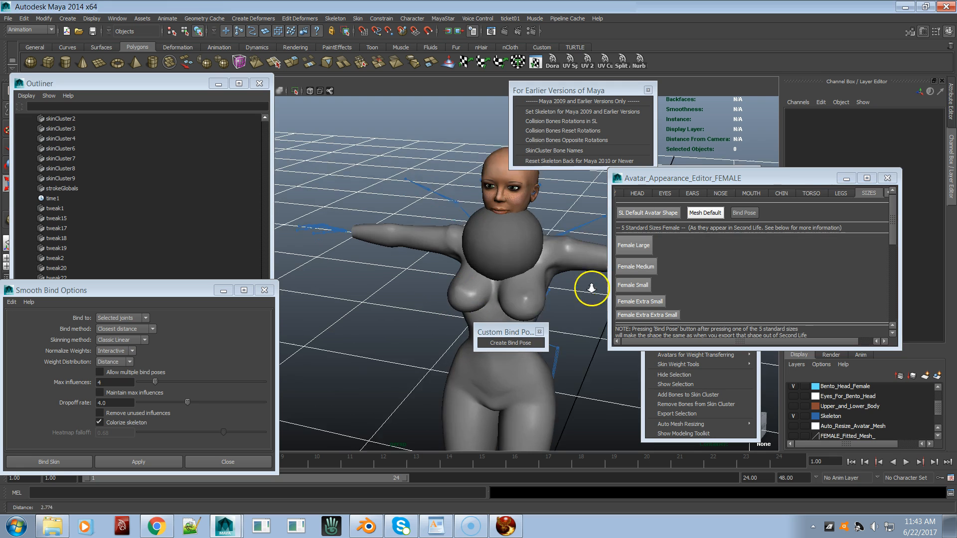
pyautogui.click(537, 254)
pyautogui.keyDown('alt'); pyautogui.moveTo(520, 261); pyautogui.dragTo(530, 258); pyautogui.keyUp('alt')
pyautogui.keyDown('alt'); pyautogui.moveTo(531, 258); pyautogui.dragTo(476, 316, button='middle'); pyautogui.keyUp('alt')
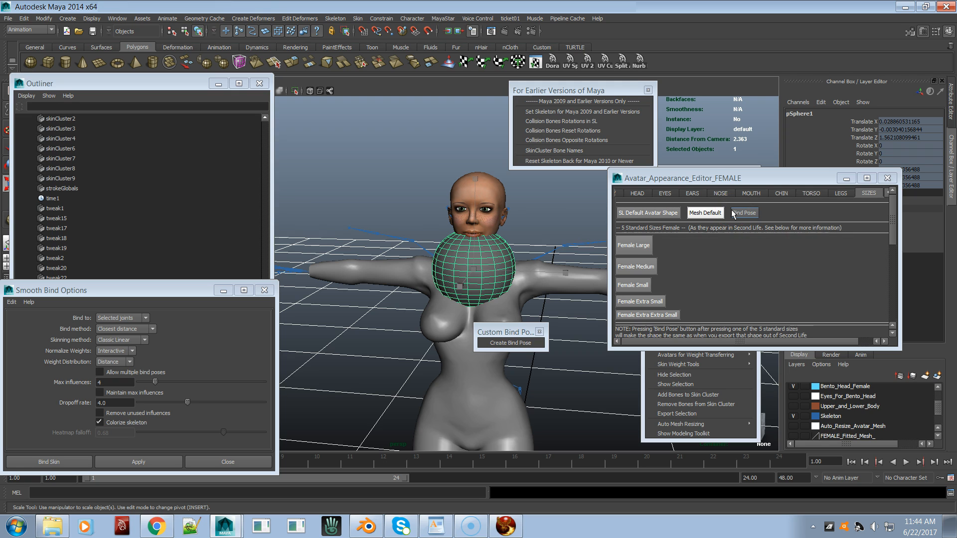
pyautogui.click(641, 213)
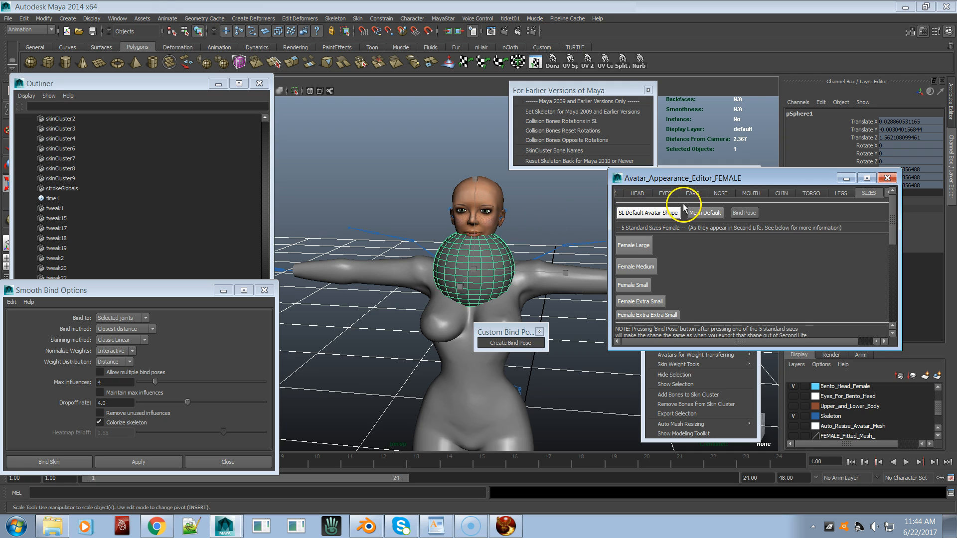
pyautogui.click(705, 212)
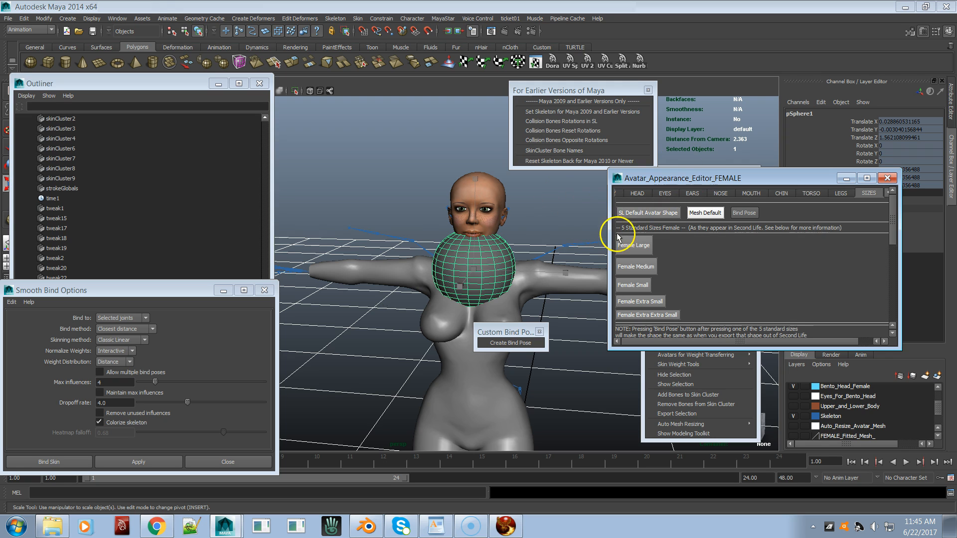
pyautogui.click(630, 215)
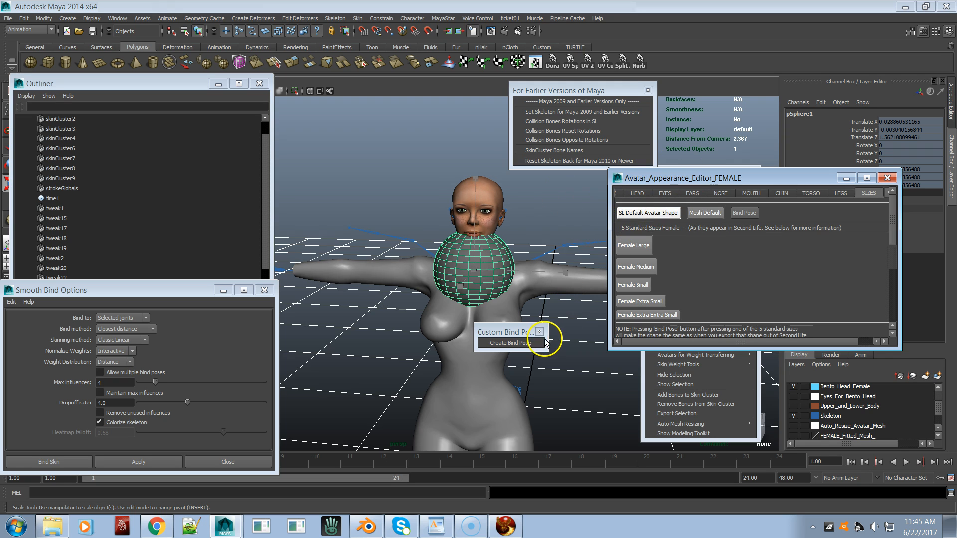
# - Move the Custom Bind Pose window clear of the avatar and apply the Female Large standard size
pyautogui.keyDown('alt'); pyautogui.moveTo(543, 367); pyautogui.dragTo(297, 339, button='right'); pyautogui.keyUp('alt')
pyautogui.moveTo(478, 333)
pyautogui.mouseDown()
pyautogui.moveTo(455, 349)
pyautogui.moveTo(519, 352)
pyautogui.moveTo(526, 372)
pyautogui.moveTo(504, 321)
pyautogui.moveTo(474, 337)
pyautogui.mouseUp()
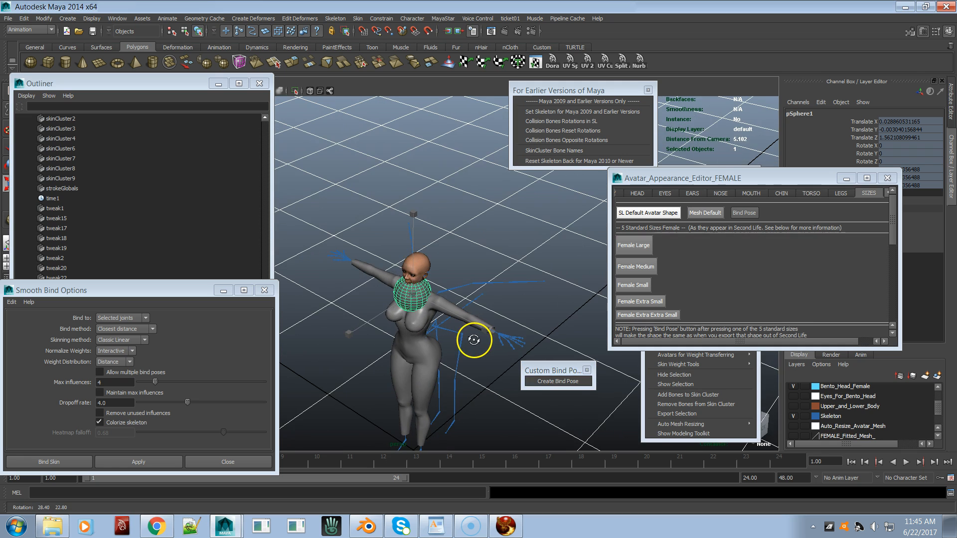
pyautogui.click(489, 250)
pyautogui.keyDown('alt'); pyautogui.moveTo(444, 310); pyautogui.dragTo(515, 292); pyautogui.keyUp('alt')
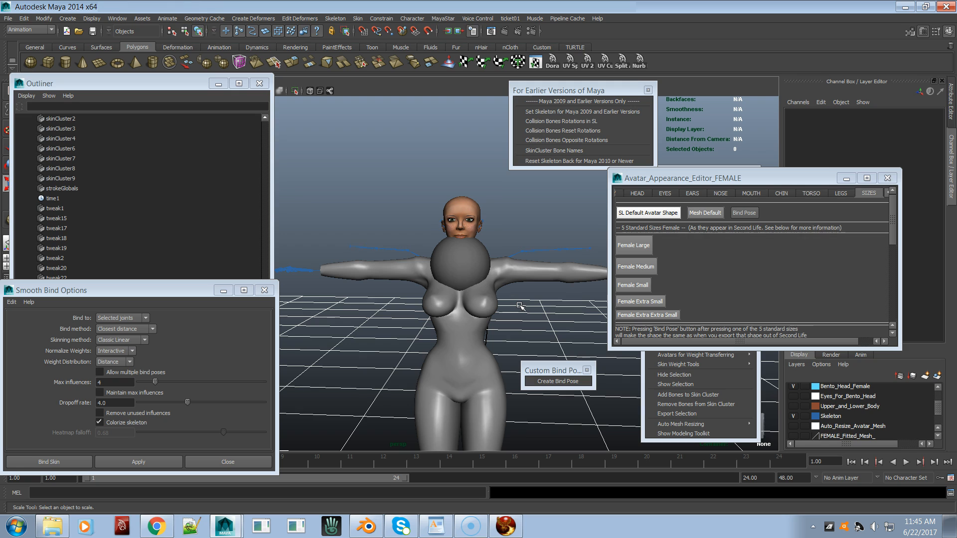
pyautogui.click(632, 244)
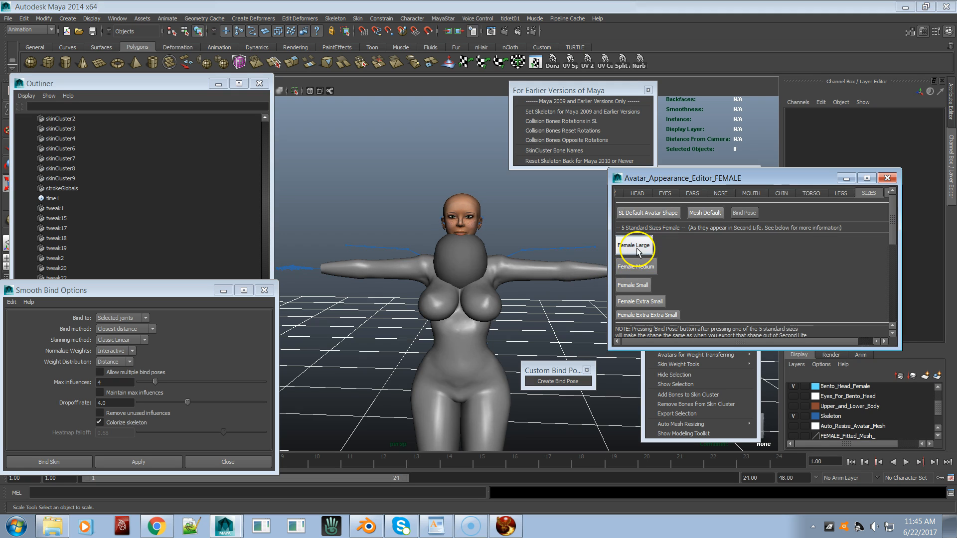
# - Detach the skin from the sphere at the avatar's neck
pyautogui.keyDown('alt'); pyautogui.moveTo(504, 354); pyautogui.dragTo(470, 299); pyautogui.keyUp('alt')
pyautogui.press('r')
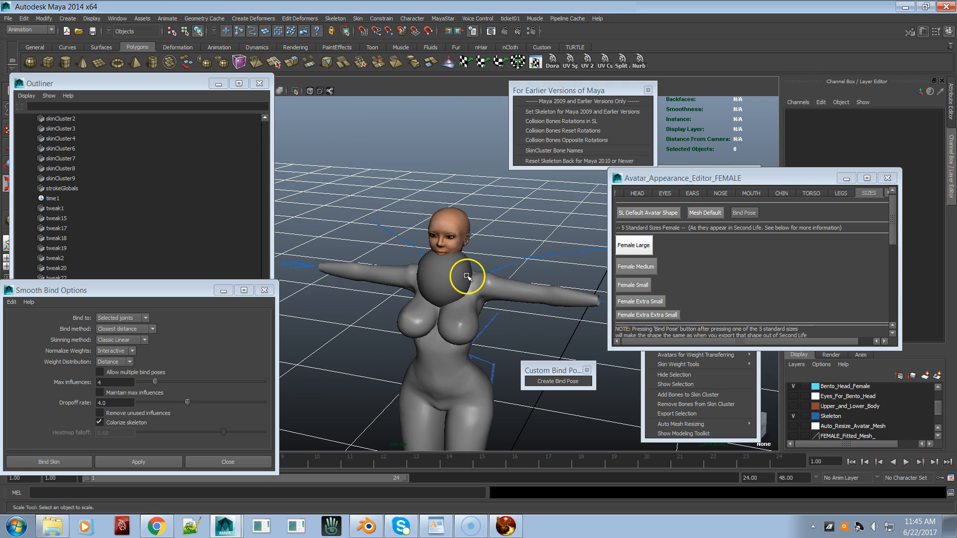
pyautogui.click(467, 276)
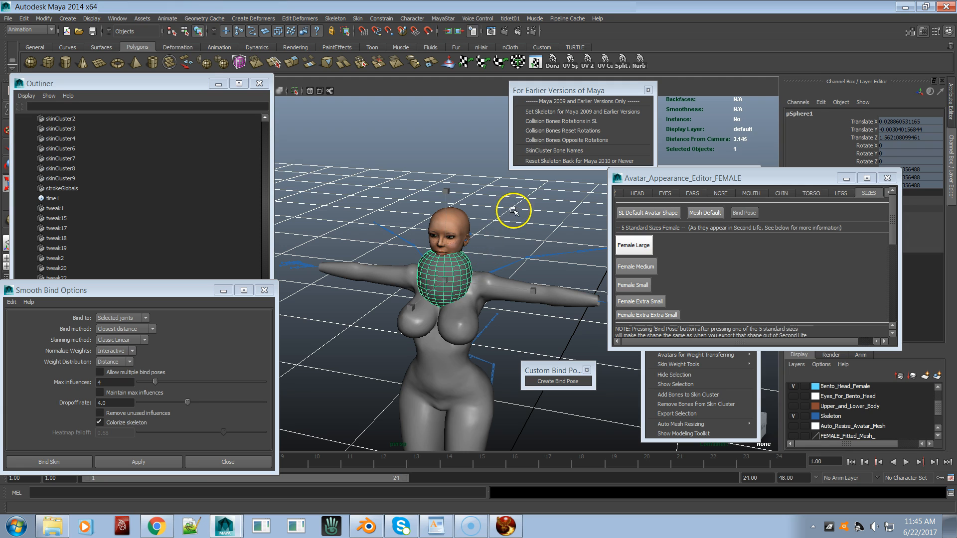
pyautogui.click(556, 150)
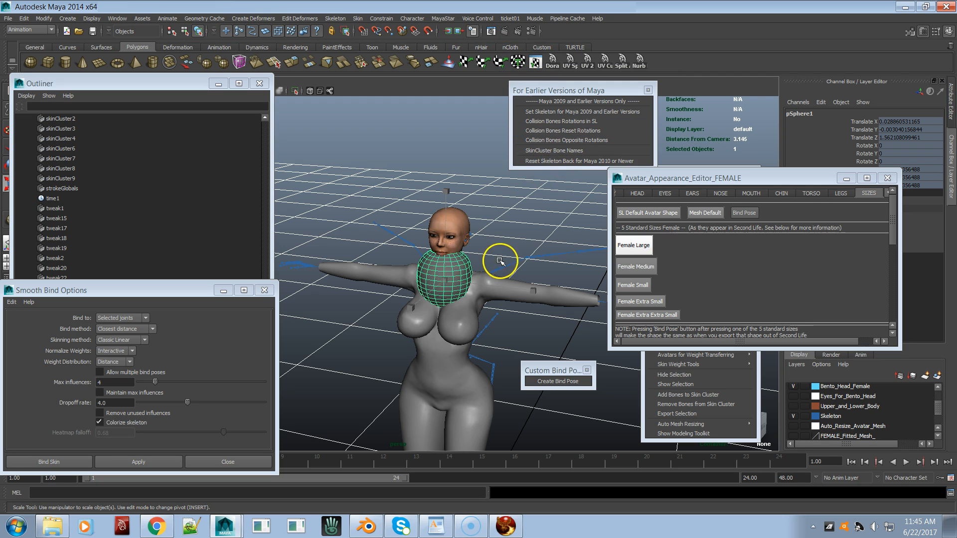
pyautogui.click(444, 19)
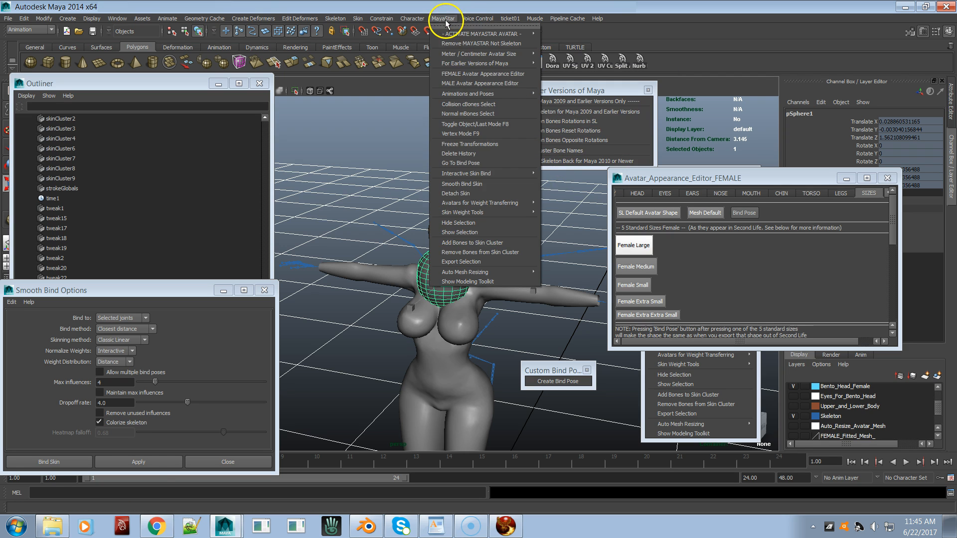
pyautogui.click(478, 193)
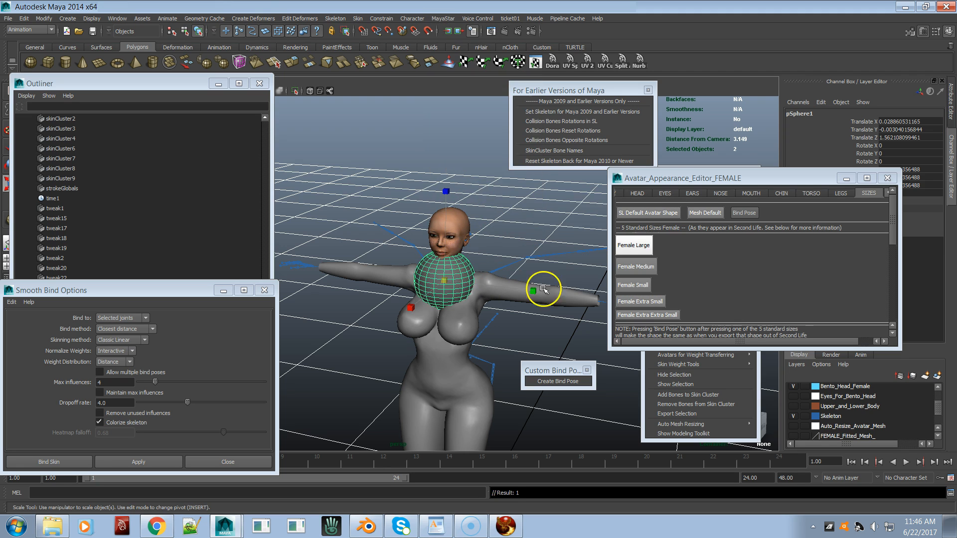
# - Create a custom bind pose for the Female Large shape and select the normal mBones together with the collision cBones
pyautogui.click(570, 386)
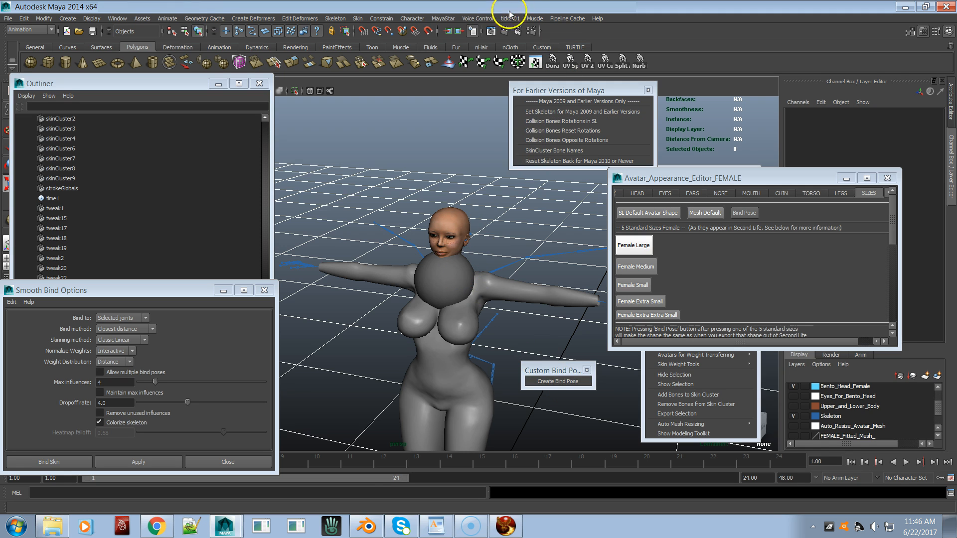
pyautogui.click(442, 18)
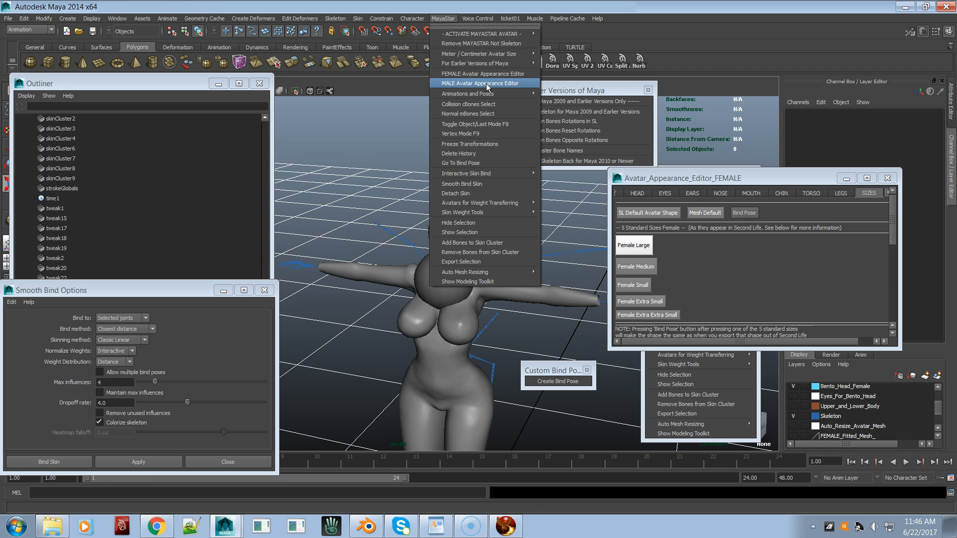
pyautogui.moveTo(467, 93)
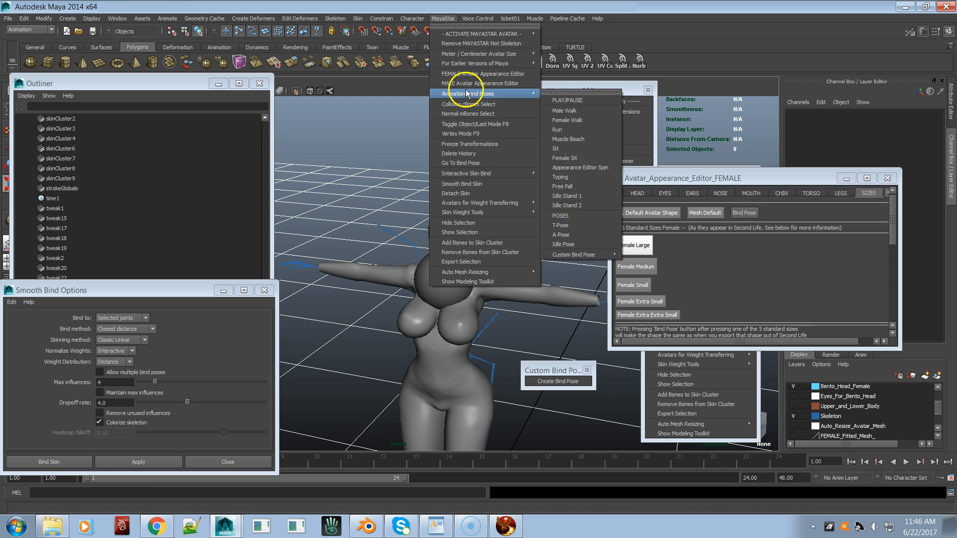
pyautogui.click(464, 113)
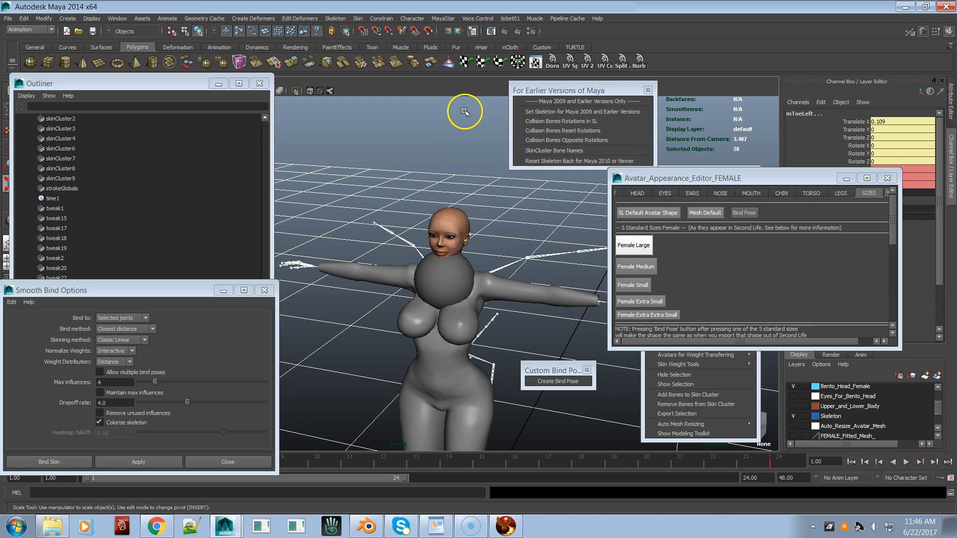
pyautogui.click(442, 19)
pyautogui.moveTo(463, 95)
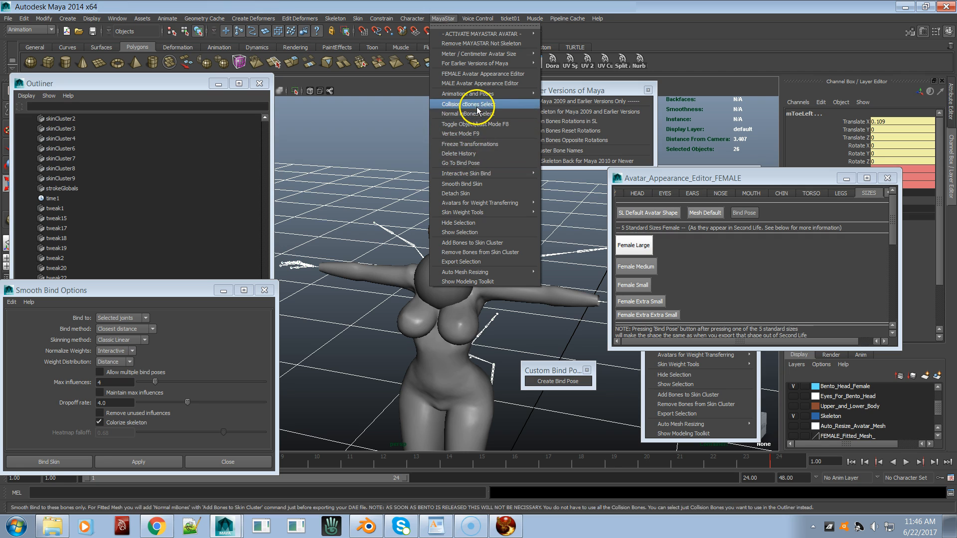
pyautogui.click(478, 105)
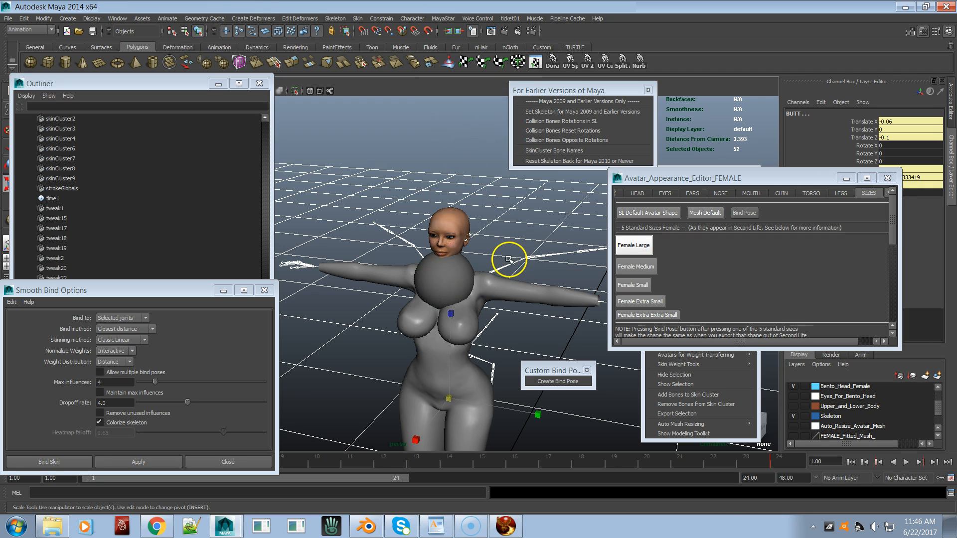
# - Expand the whole mPelvis hierarchy in the Outliner and examine which bones are selected
pyautogui.click(181, 88)
pyautogui.scroll(2, 266, 334)
pyautogui.moveTo(267, 334); pyautogui.dragTo(264, 113)
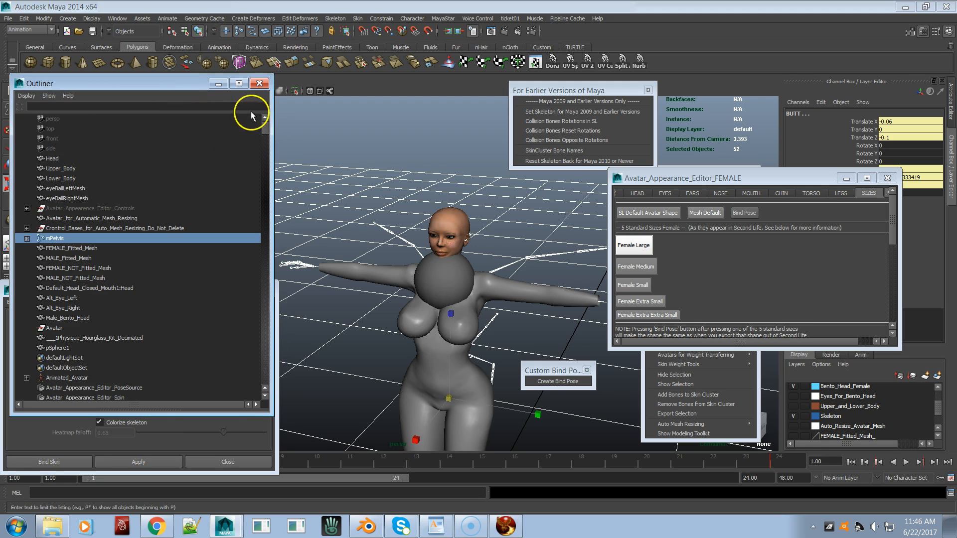
pyautogui.keyDown('shift'); pyautogui.click(25, 240); pyautogui.keyUp('shift')
pyautogui.scroll(-6, 107, 279)
pyautogui.scroll(8, 111, 285)
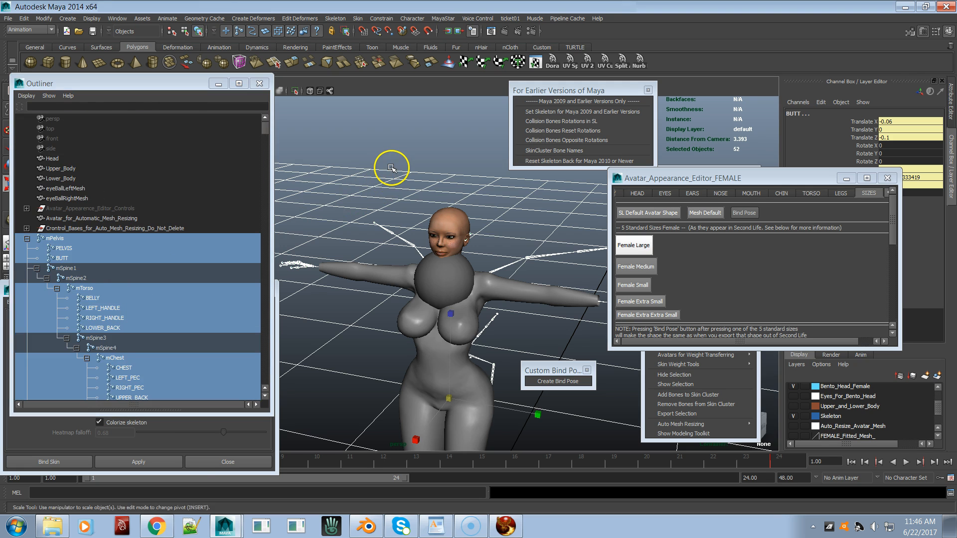
# - Select the sphere at the avatar's neck together with all collision cBones and check their selection in the Outliner
pyautogui.click(391, 168)
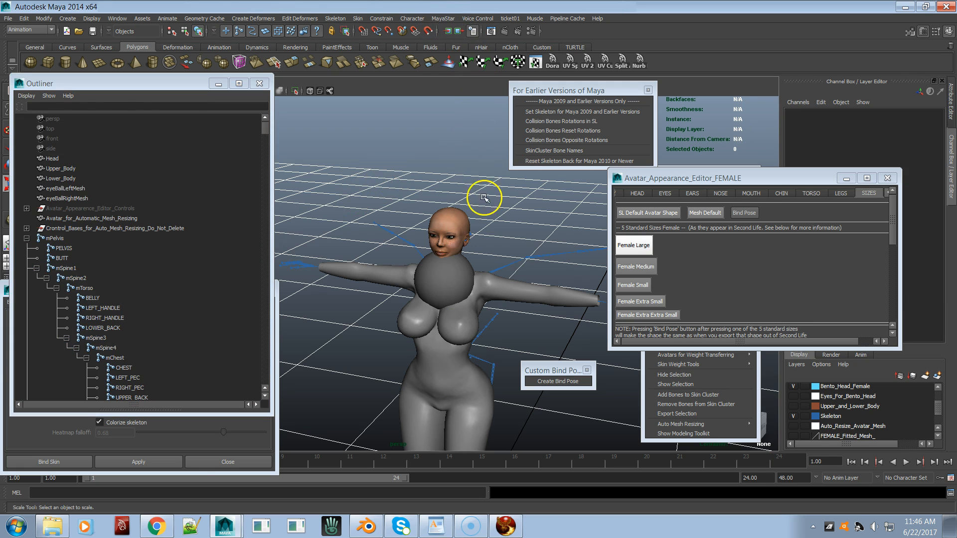
pyautogui.click(470, 259)
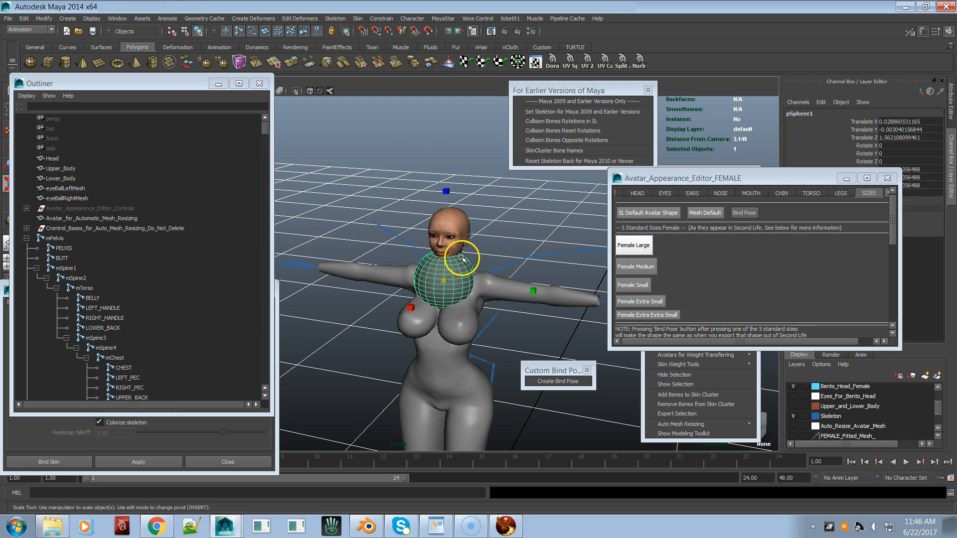
pyautogui.click(441, 19)
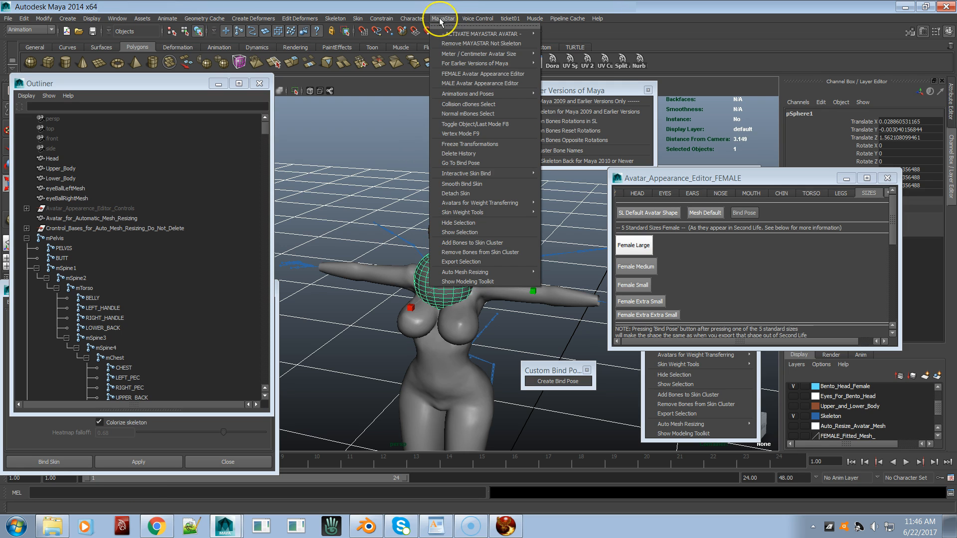
pyautogui.click(480, 105)
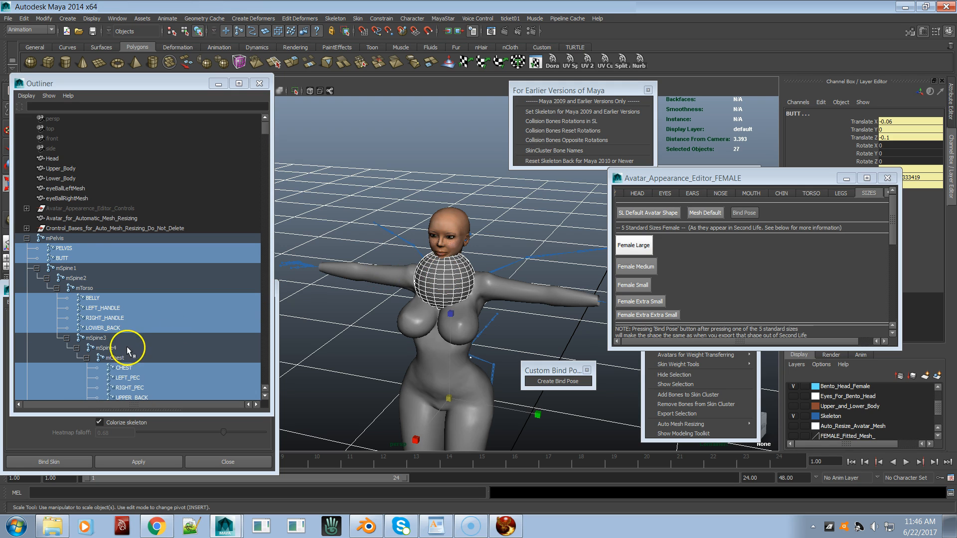
pyautogui.scroll(-5, 132, 332)
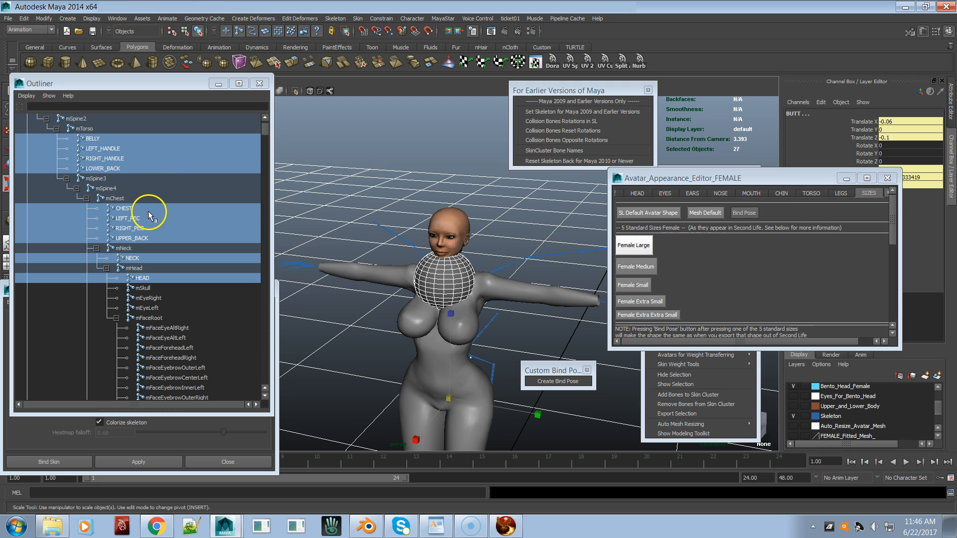
# - Select only the NECK and CHEST bones with the sphere and create a custom bind pose at the Female Large shape
pyautogui.click(150, 259)
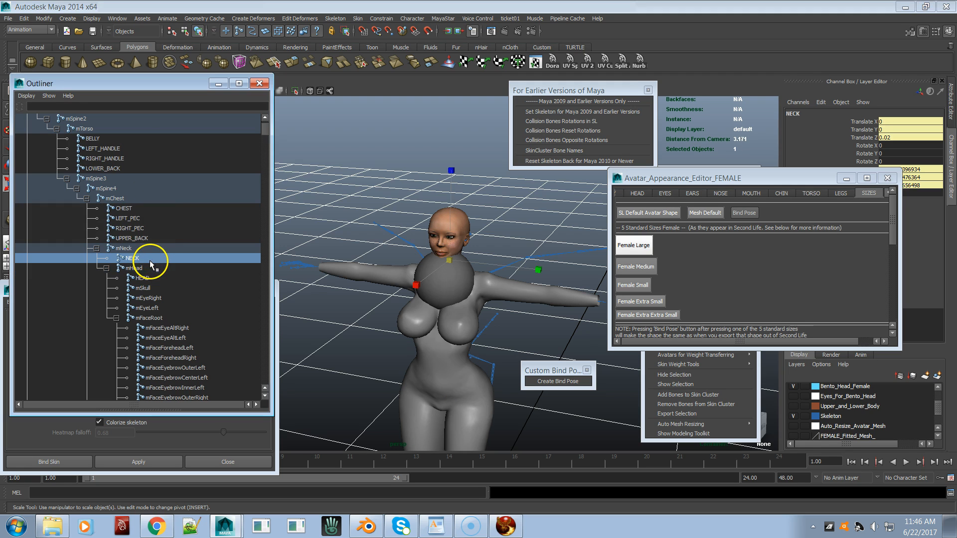
pyautogui.keyDown('ctrl'); pyautogui.click(143, 207); pyautogui.keyUp('ctrl')
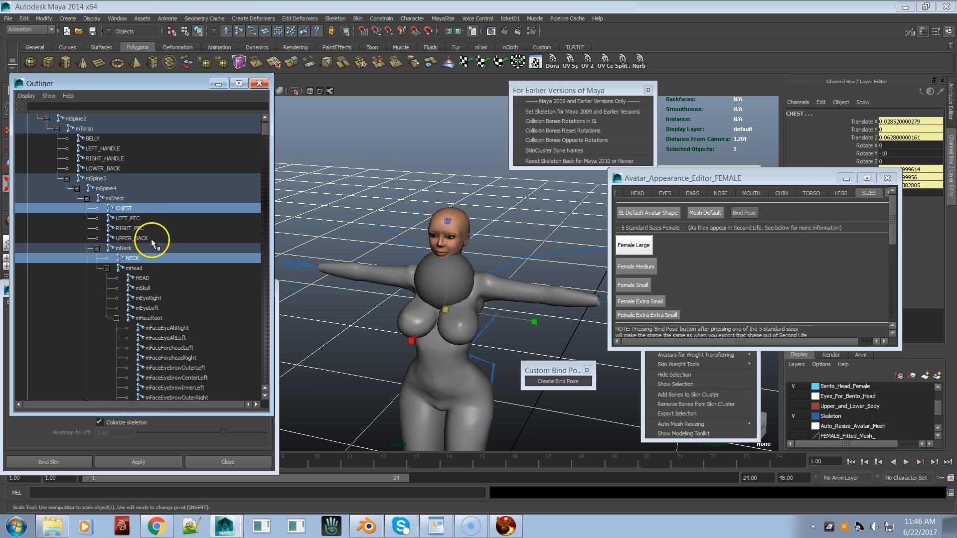
pyautogui.keyDown('shift'); pyautogui.click(464, 260); pyautogui.keyUp('shift')
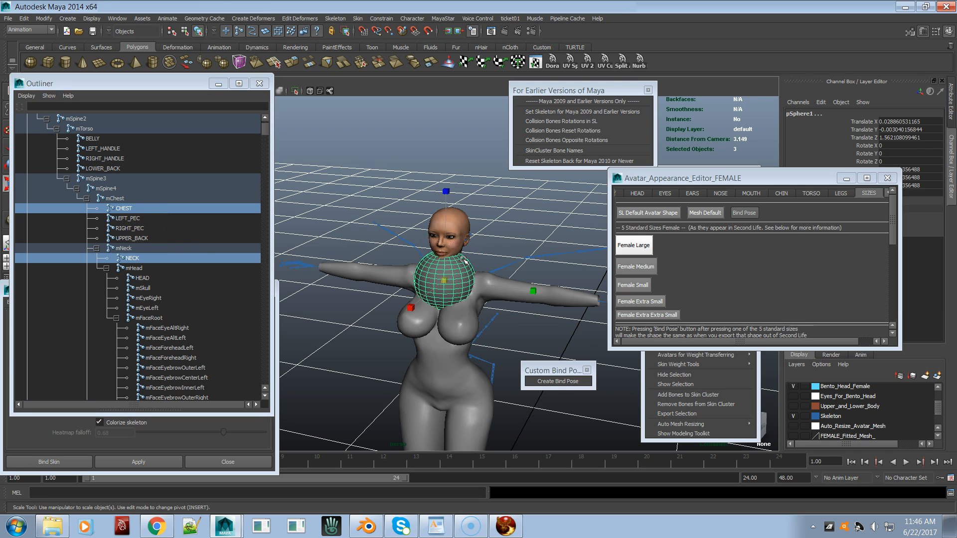
pyautogui.click(549, 380)
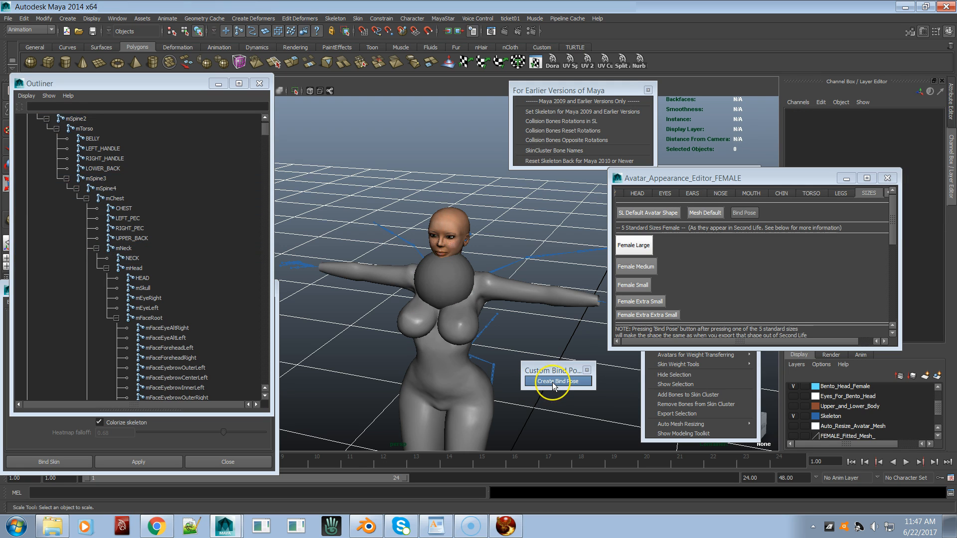
pyautogui.click(539, 383)
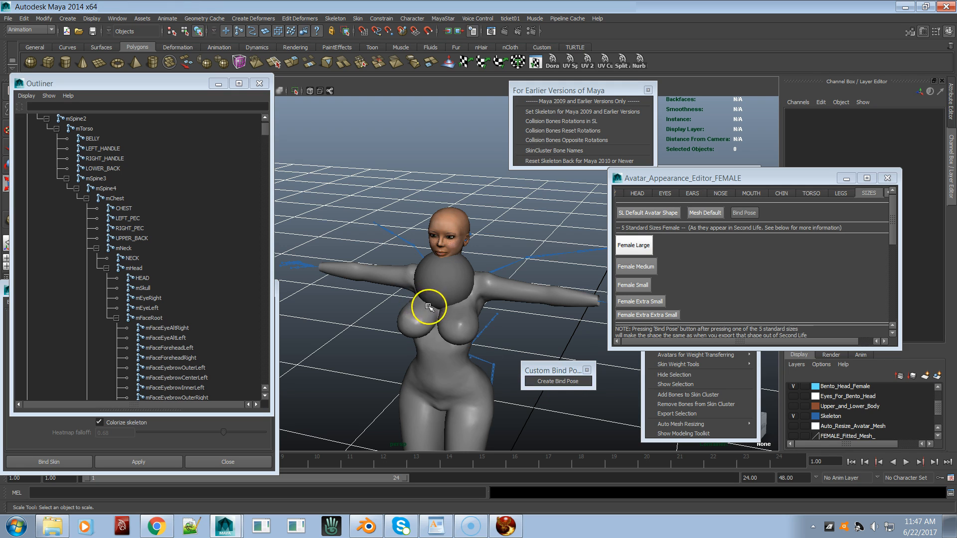
# - Switch the avatar to the Mesh Default shape and return it to the custom bind pose
pyautogui.click(618, 252)
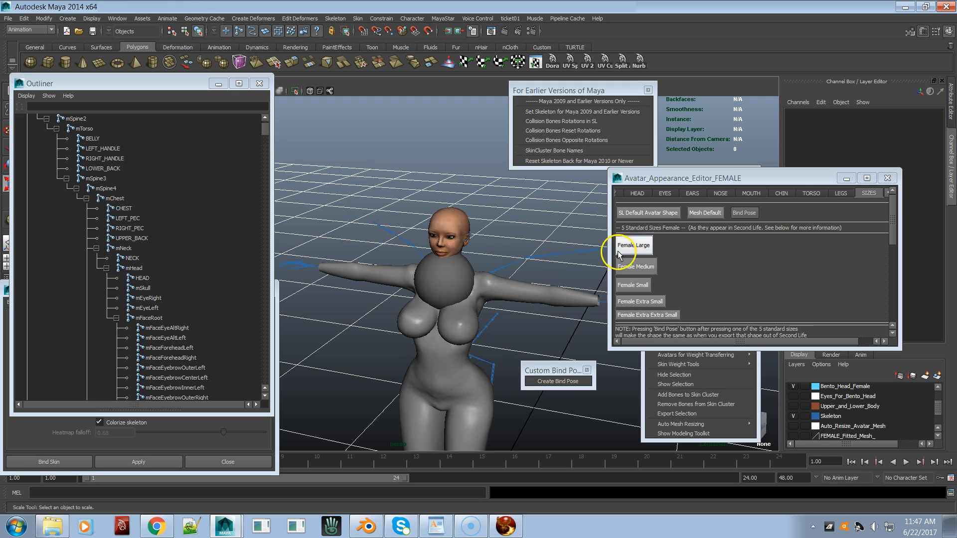
pyautogui.click(701, 214)
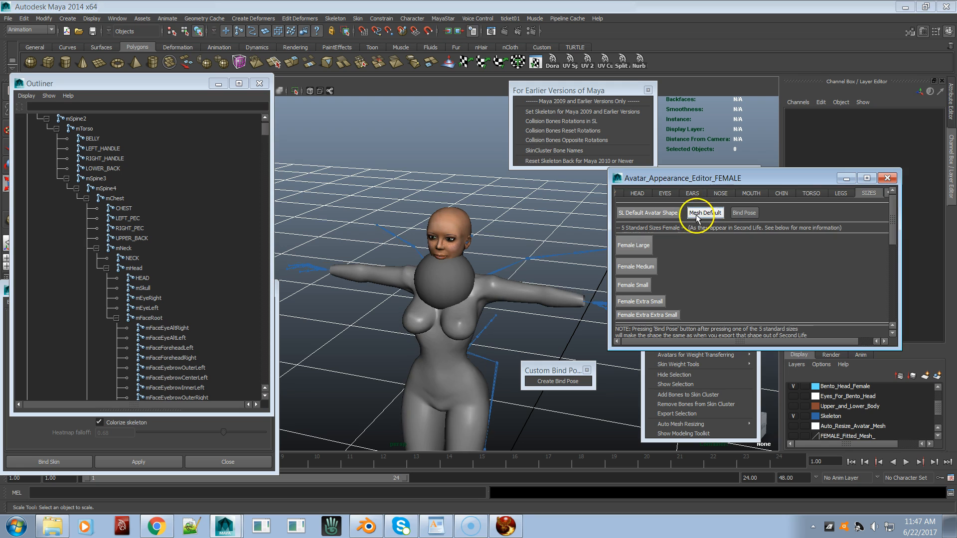
pyautogui.click(743, 213)
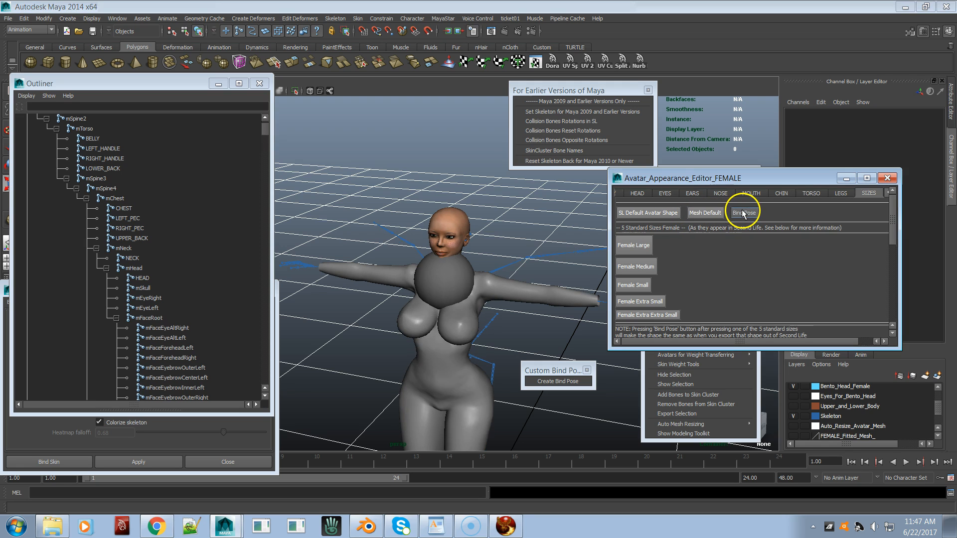
# - Smooth bind the sphere to the CHEST and NECK bones using Selected joints, Closest distance and 4 max influences
pyautogui.click(462, 265)
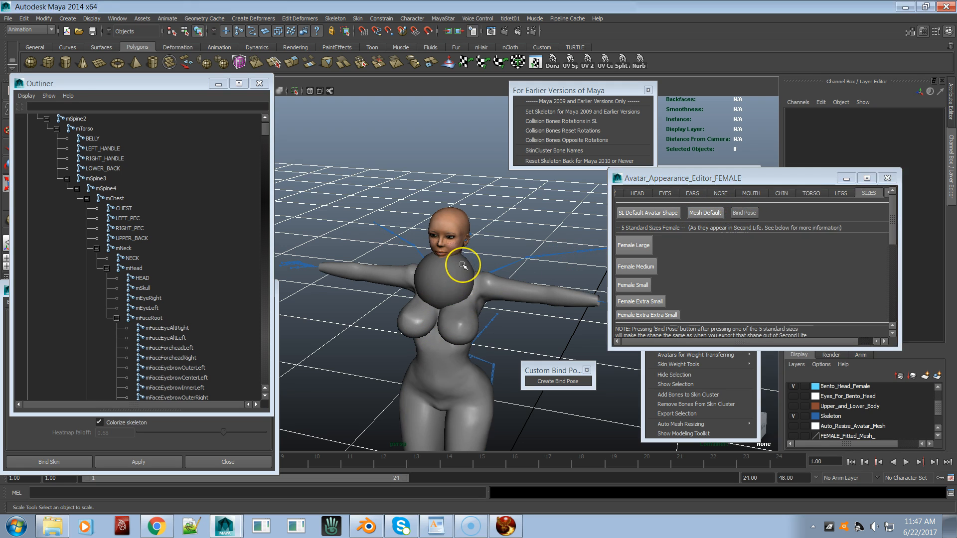
pyautogui.keyDown('ctrl'); pyautogui.click(124, 209); pyautogui.keyUp('ctrl')
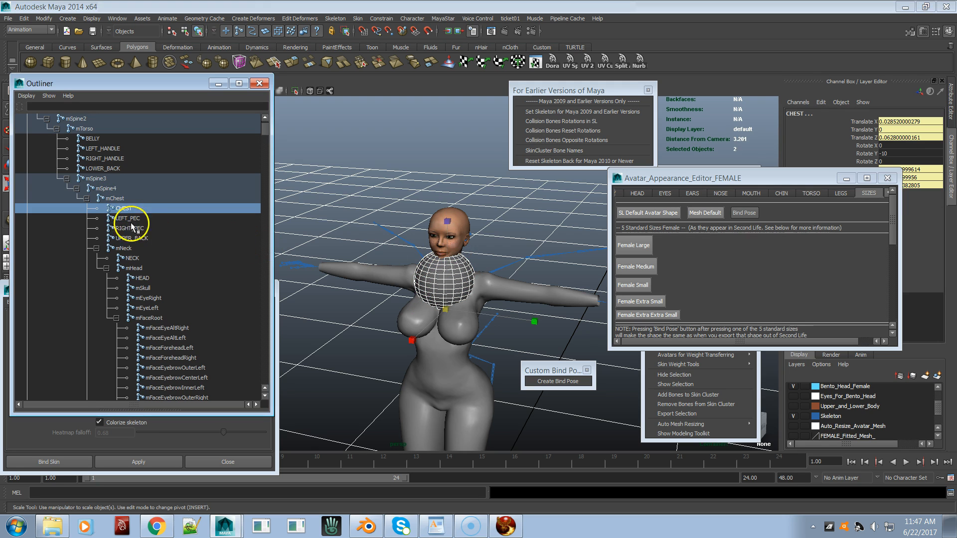
pyautogui.keyDown('ctrl'); pyautogui.click(132, 258); pyautogui.keyUp('ctrl')
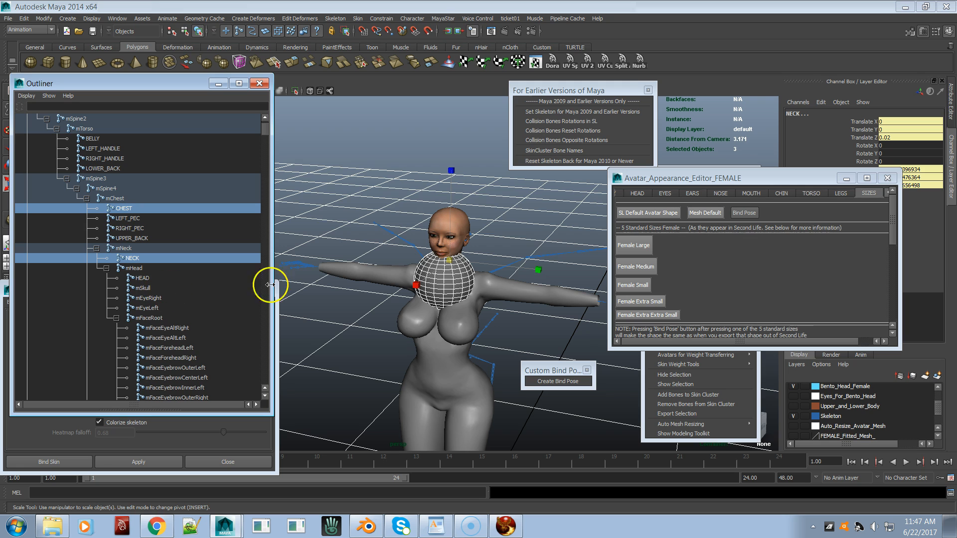
pyautogui.click(436, 19)
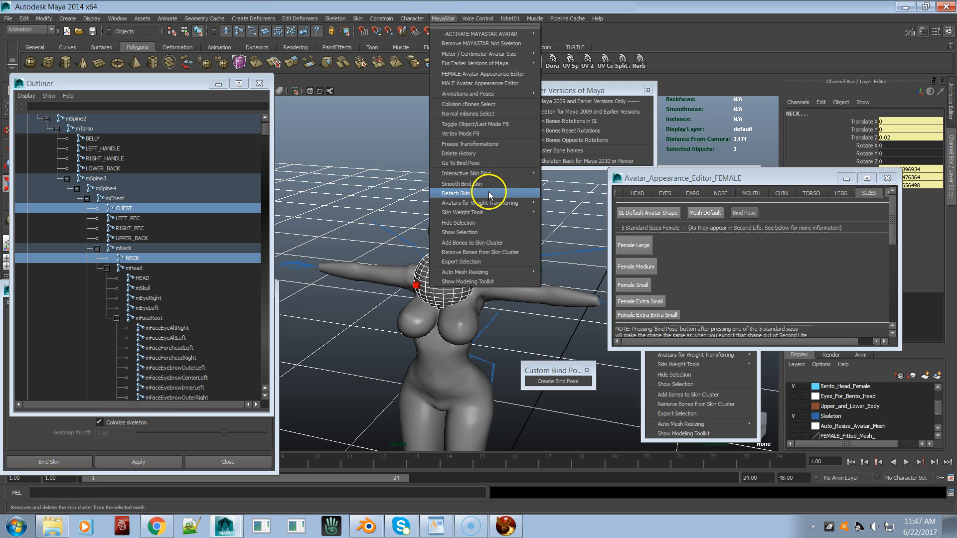
pyautogui.click(484, 185)
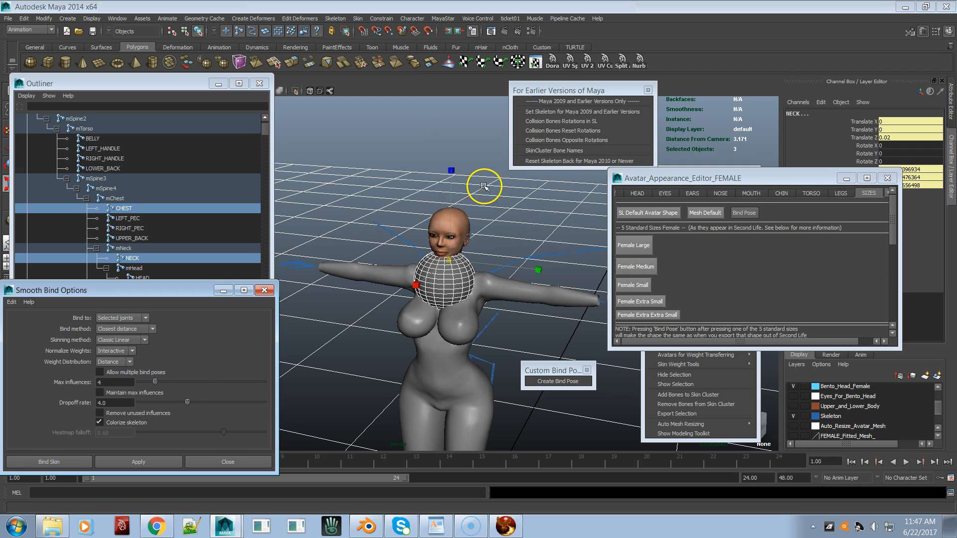
pyautogui.click(136, 461)
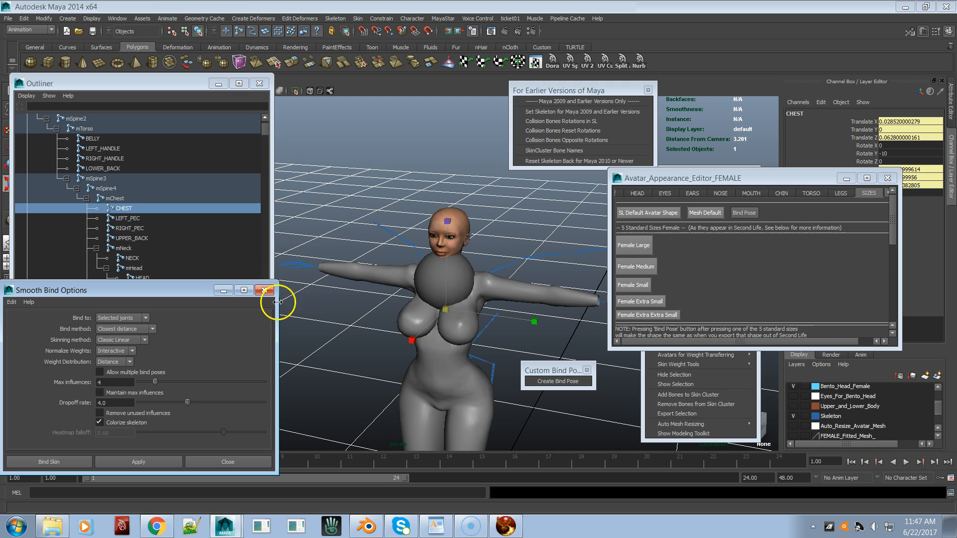
# - Select the bound sphere and apply the SL Default Avatar Shape to examine how the sphere follows the avatar's neck and chest
pyautogui.click(463, 258)
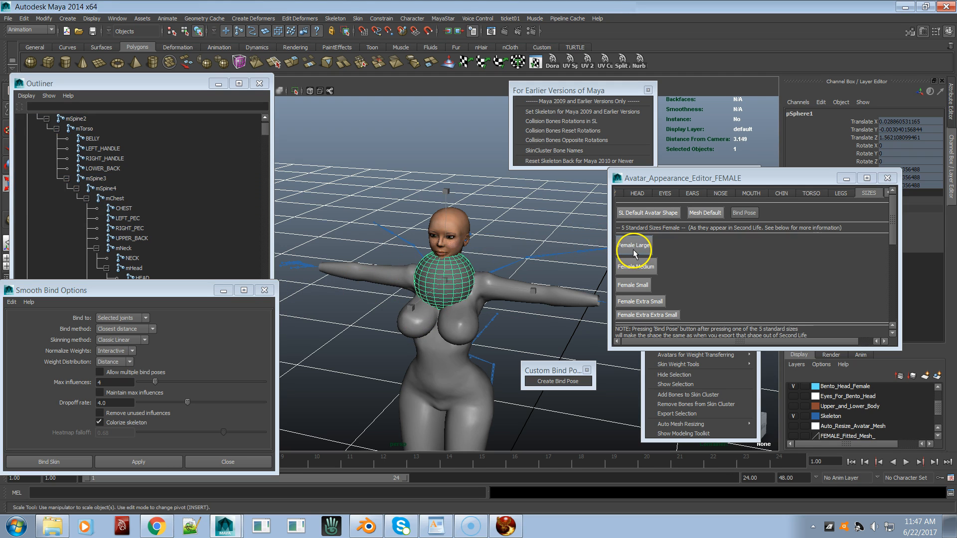
pyautogui.keyDown('alt'); pyautogui.moveTo(453, 284); pyautogui.dragTo(471, 286); pyautogui.keyUp('alt')
pyautogui.keyDown('alt'); pyautogui.moveTo(466, 285); pyautogui.dragTo(547, 298, button='right'); pyautogui.keyUp('alt')
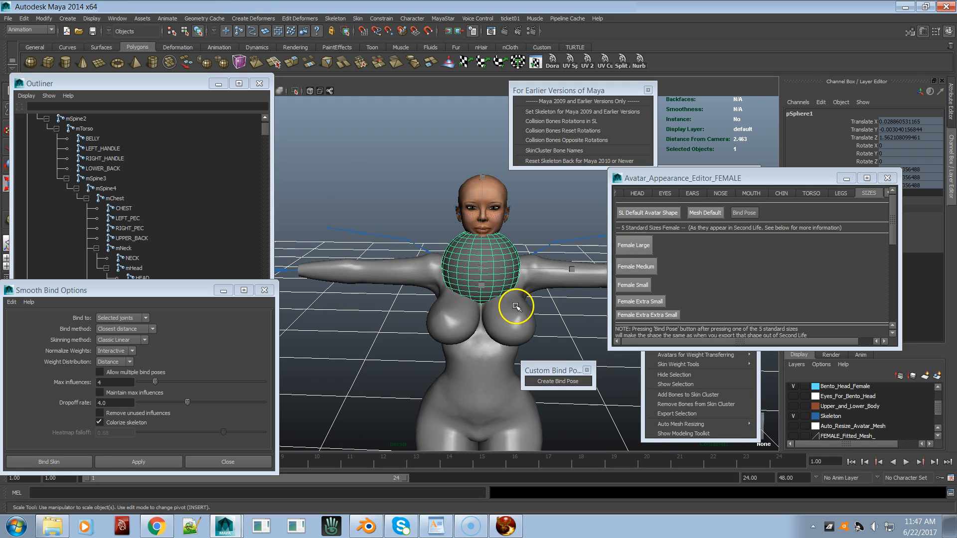
pyautogui.click(668, 214)
pyautogui.keyDown('alt'); pyautogui.moveTo(471, 288); pyautogui.dragTo(502, 299); pyautogui.keyUp('alt')
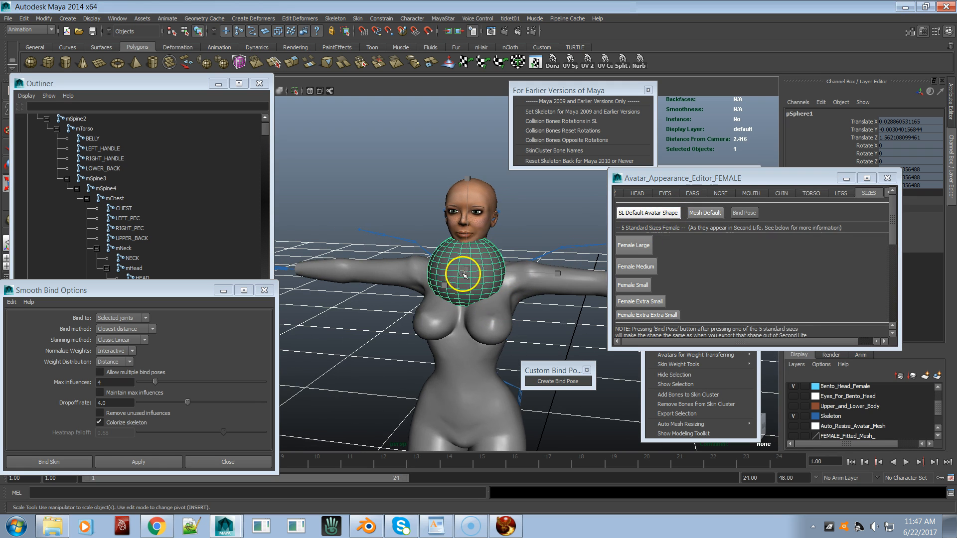
pyautogui.keyDown('alt'); pyautogui.moveTo(482, 259); pyautogui.dragTo(545, 274, button='right'); pyautogui.keyUp('alt')
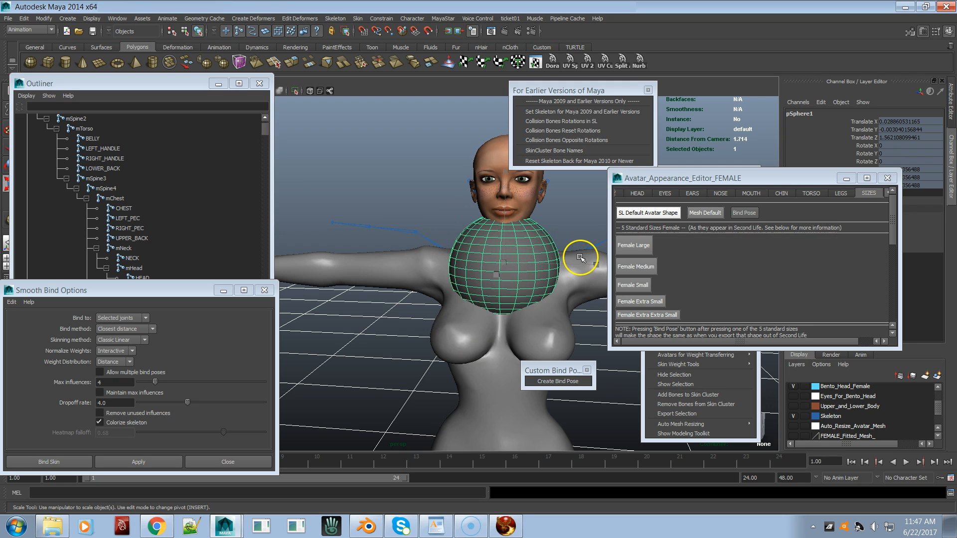
# - Apply the five standard sizes from Female Large down to Female Extra Extra Small and compare the sphere's fit
pyautogui.click(622, 251)
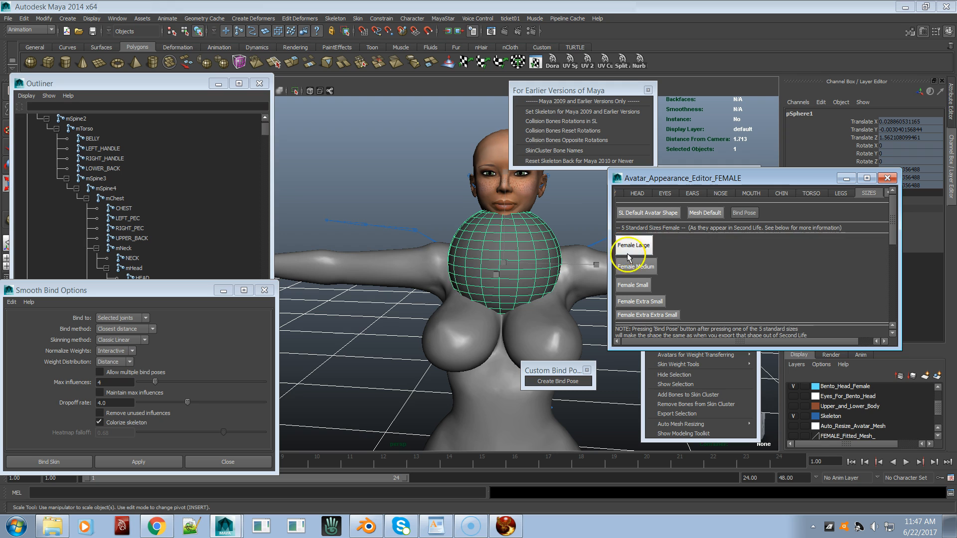
pyautogui.click(633, 268)
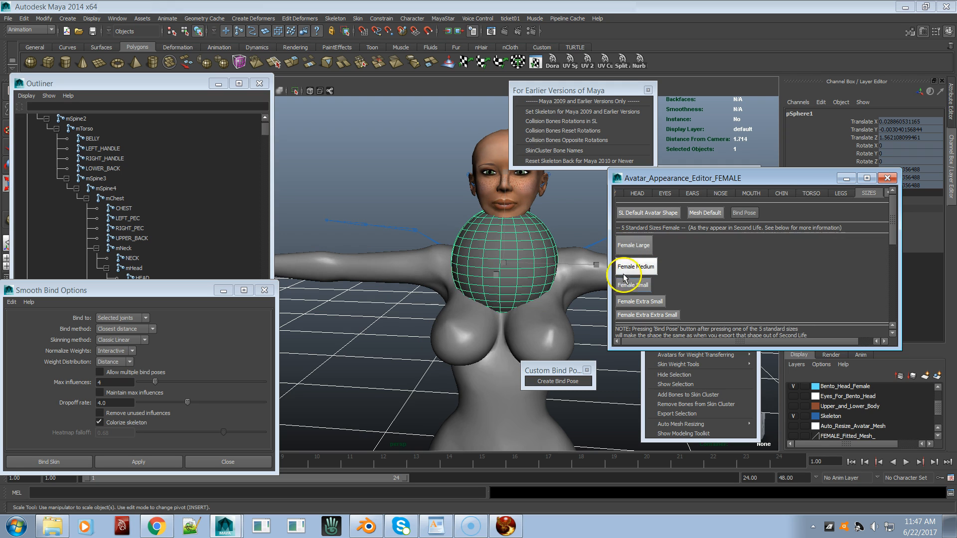
pyautogui.click(632, 286)
pyautogui.click(631, 301)
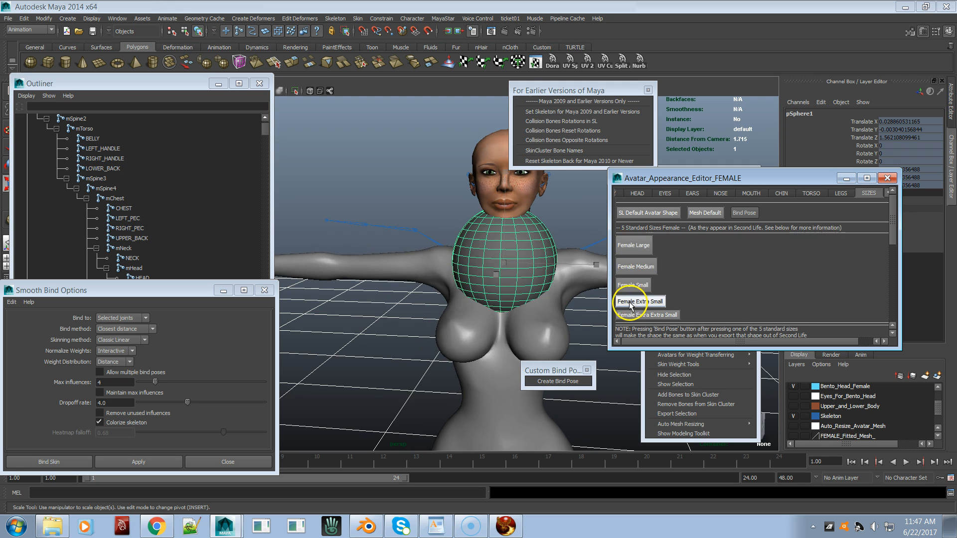
pyautogui.click(632, 315)
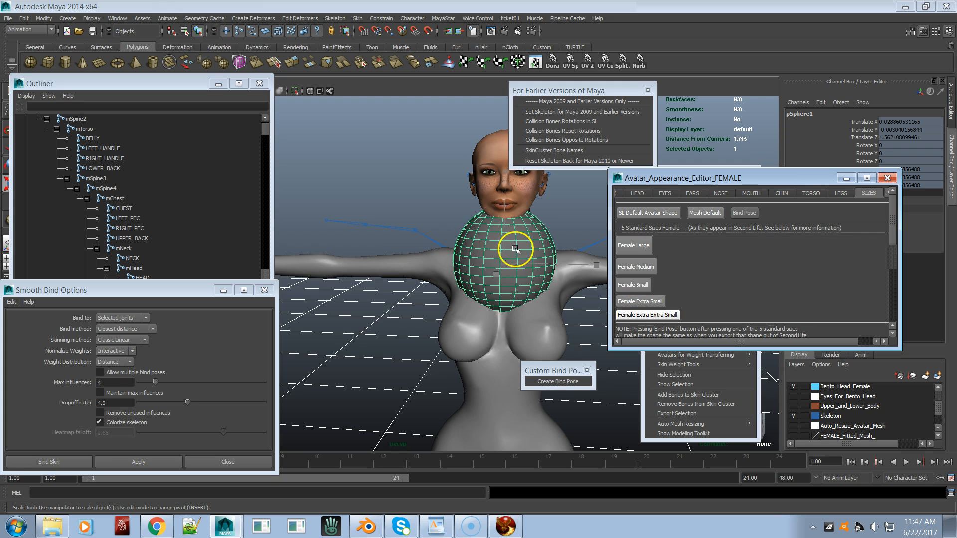
pyautogui.moveTo(496, 246)
pyautogui.keyDown('alt'); pyautogui.mouseDown()
pyautogui.moveTo(474, 242)
pyautogui.moveTo(491, 242)
pyautogui.mouseUp(); pyautogui.keyUp('alt')
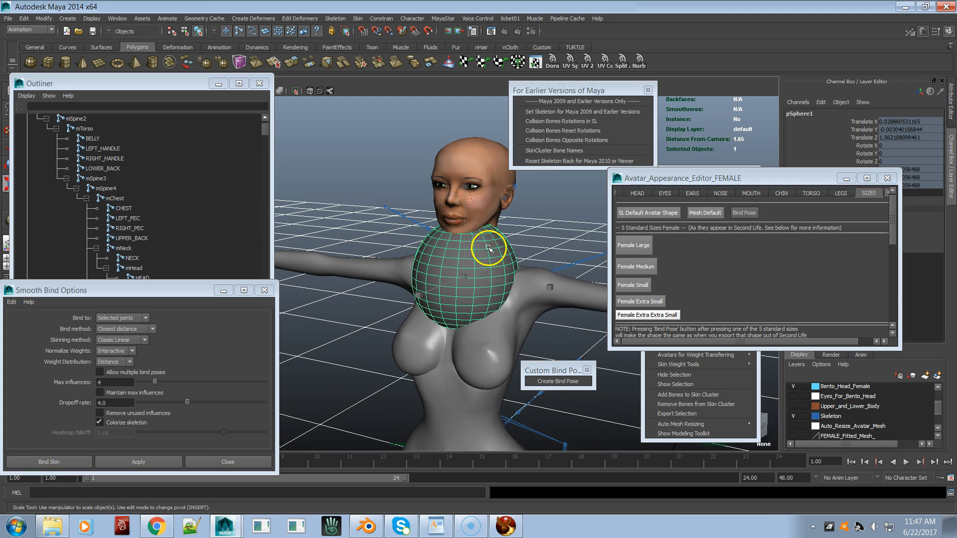
# - Alternate the avatar between Female Large and SL Default Avatar Shape, ending on Female Large, to compare the bound sphere
pyautogui.click(622, 251)
pyautogui.keyDown('alt'); pyautogui.moveTo(426, 288); pyautogui.dragTo(467, 286); pyautogui.keyUp('alt')
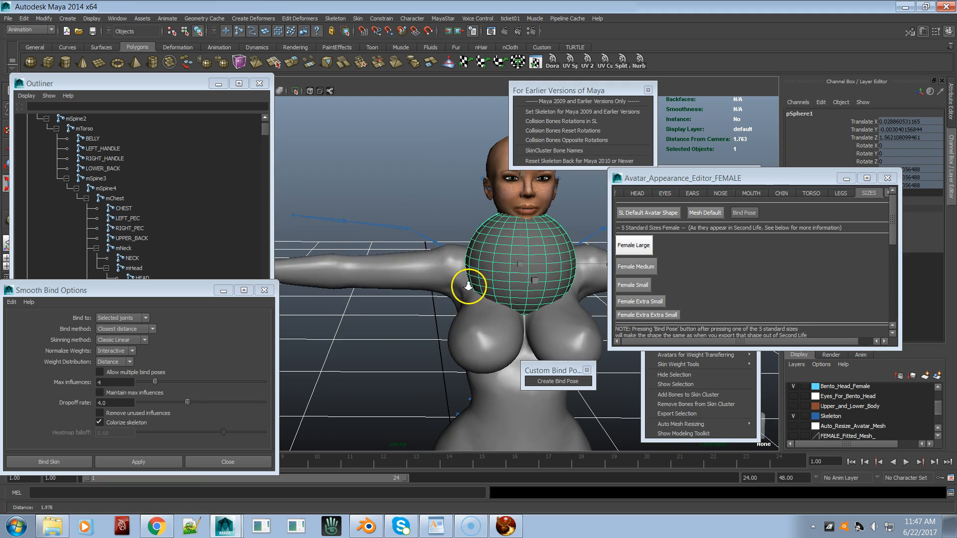
pyautogui.keyDown('alt'); pyautogui.moveTo(467, 285); pyautogui.dragTo(282, 267, button='right'); pyautogui.keyUp('alt')
pyautogui.moveTo(452, 293)
pyautogui.keyDown('alt'); pyautogui.mouseDown()
pyautogui.moveTo(432, 296)
pyautogui.moveTo(440, 294)
pyautogui.mouseUp(); pyautogui.keyUp('alt')
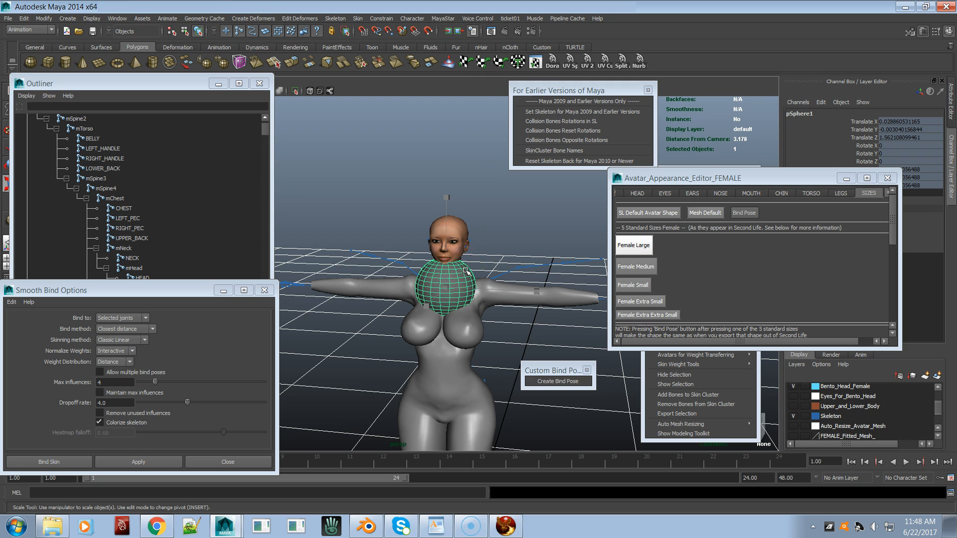
pyautogui.click(663, 216)
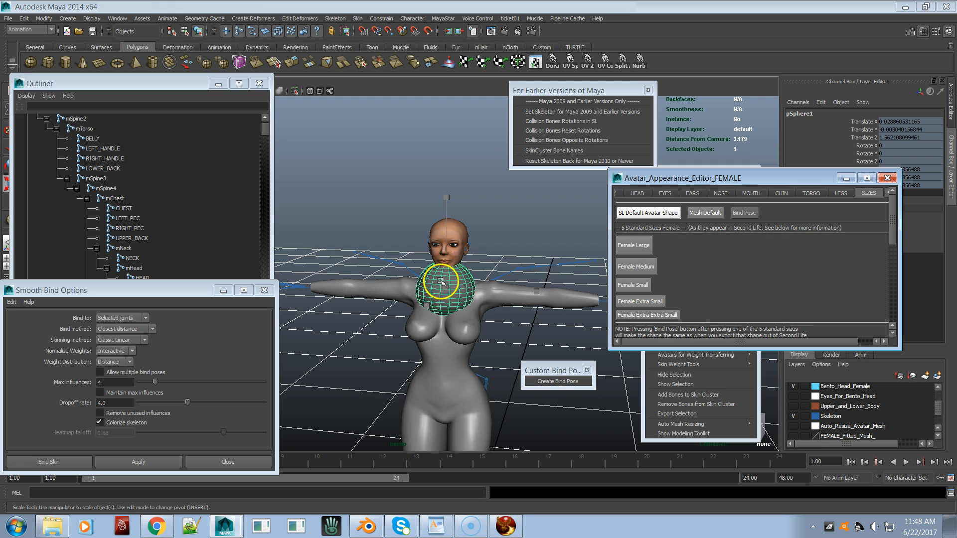
pyautogui.click(639, 247)
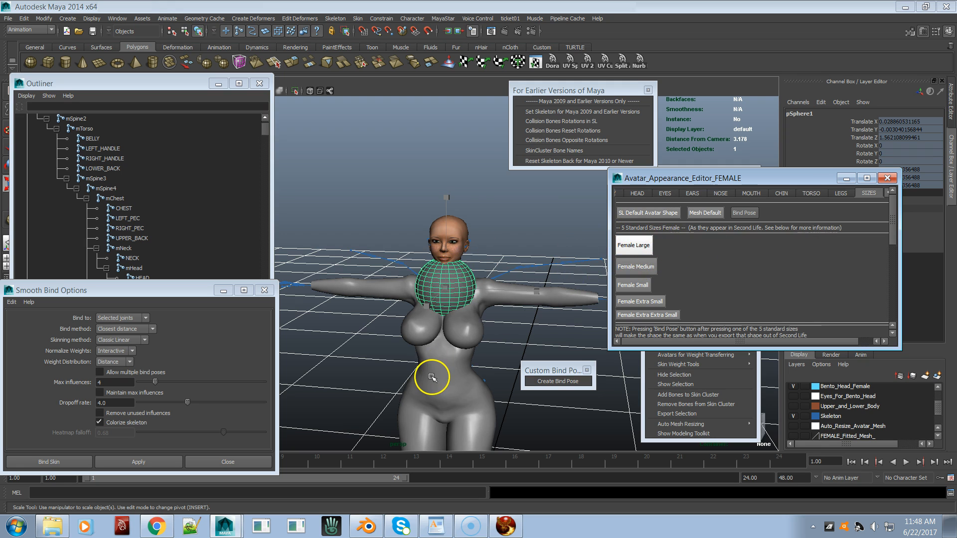
# - Apply the Female Medium and Female Small sizes to the avatar and close the Smooth Bind Options
pyautogui.keyDown('alt'); pyautogui.moveTo(447, 365); pyautogui.dragTo(482, 335); pyautogui.keyUp('alt')
pyautogui.keyDown('alt'); pyautogui.moveTo(481, 335); pyautogui.dragTo(665, 387, button='right'); pyautogui.keyUp('alt')
pyautogui.moveTo(448, 351)
pyautogui.keyDown('alt'); pyautogui.mouseDown()
pyautogui.moveTo(414, 354)
pyautogui.moveTo(427, 342)
pyautogui.moveTo(459, 342)
pyautogui.mouseUp(); pyautogui.keyUp('alt')
pyautogui.keyDown('alt'); pyautogui.moveTo(459, 342); pyautogui.dragTo(373, 299, button='right'); pyautogui.keyUp('alt')
pyautogui.keyDown('alt'); pyautogui.moveTo(479, 322); pyautogui.dragTo(432, 322); pyautogui.keyUp('alt')
pyautogui.keyDown('alt'); pyautogui.moveTo(441, 320); pyautogui.dragTo(427, 323, button='right'); pyautogui.keyUp('alt')
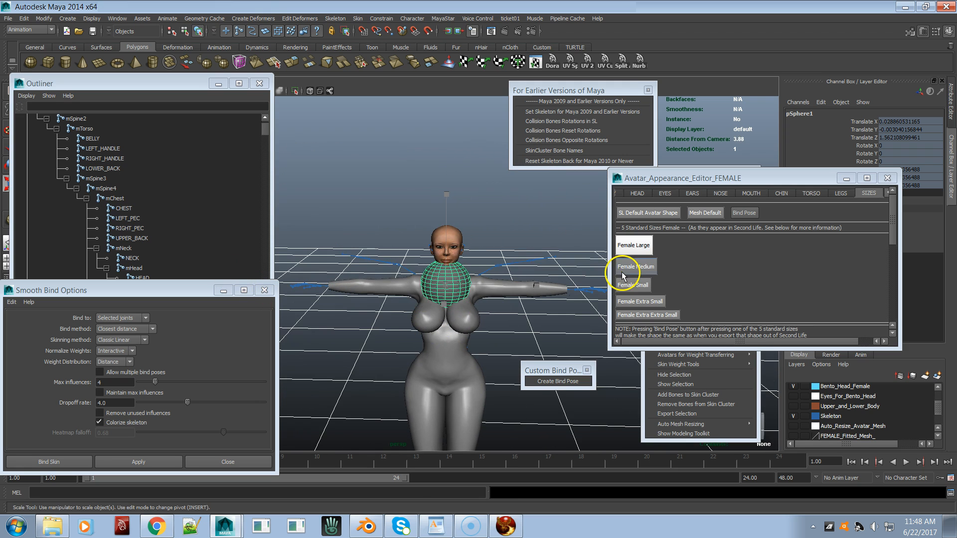
pyautogui.click(639, 269)
pyautogui.click(633, 286)
pyautogui.keyDown('alt'); pyautogui.moveTo(529, 322); pyautogui.dragTo(511, 319); pyautogui.keyUp('alt')
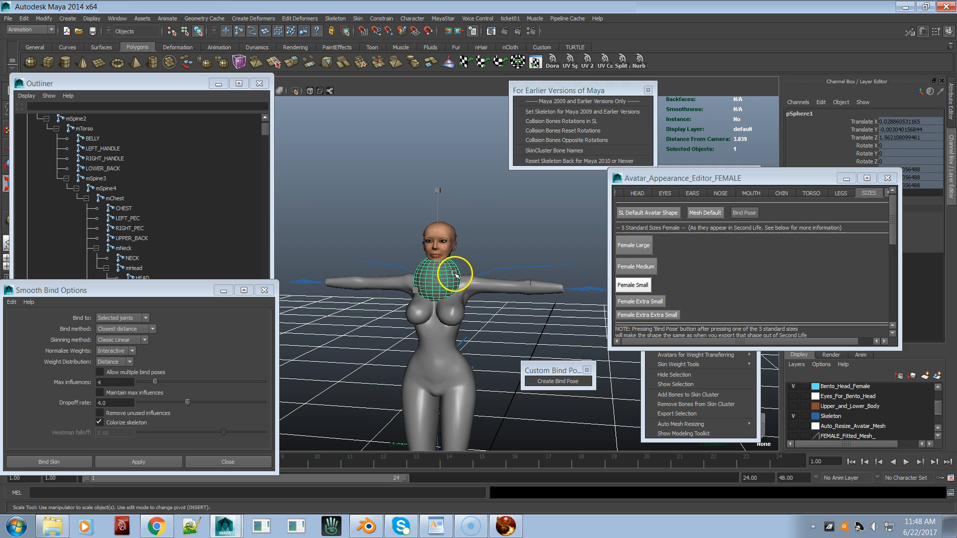
pyautogui.click(267, 290)
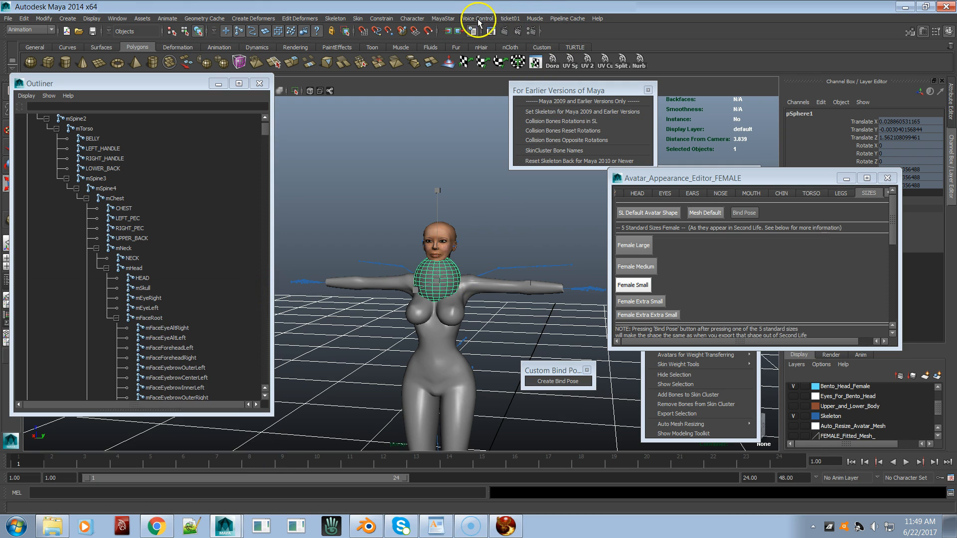
# - Close the Outliner and open the sphere in the Paint Skin Weights Tool to inspect its NECK and CHEST weights
pyautogui.click(259, 83)
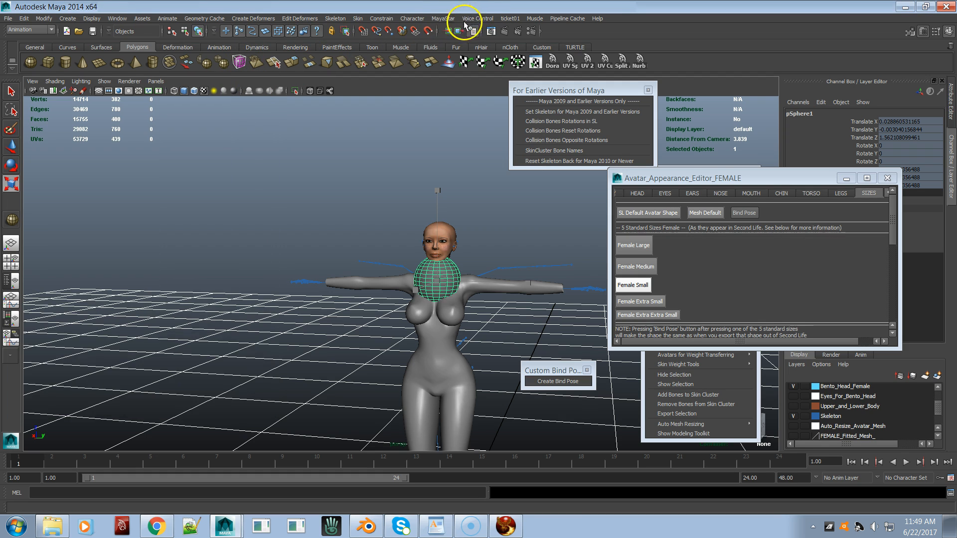
pyautogui.click(447, 21)
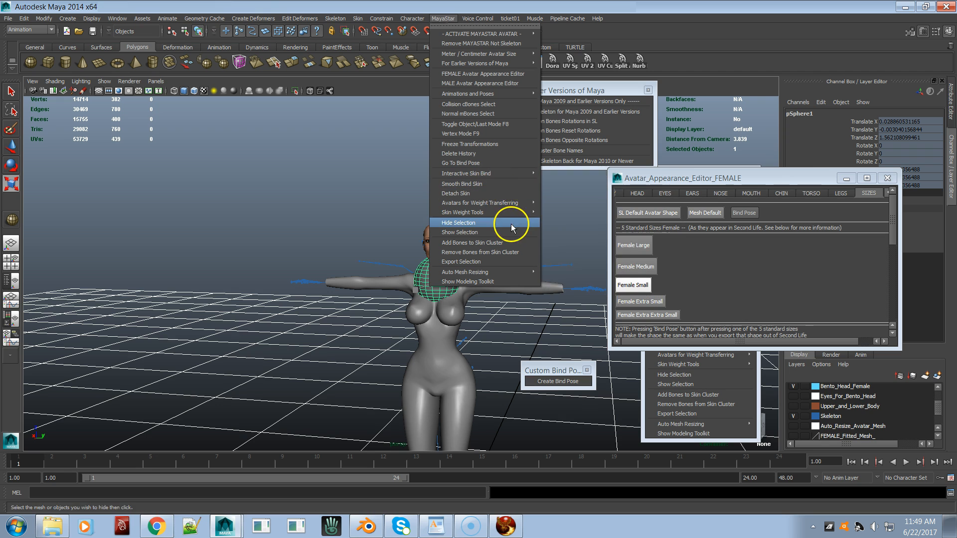
pyautogui.moveTo(516, 218)
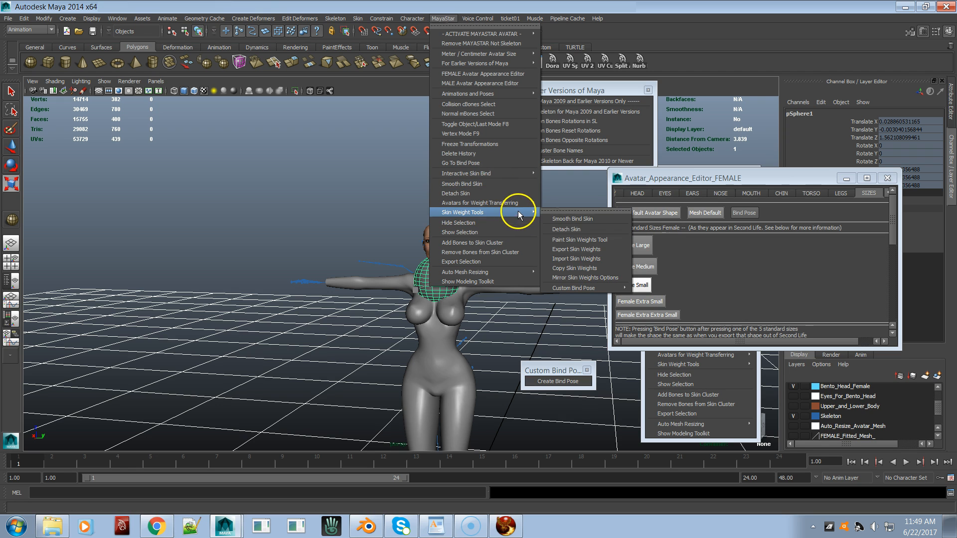
pyautogui.click(587, 240)
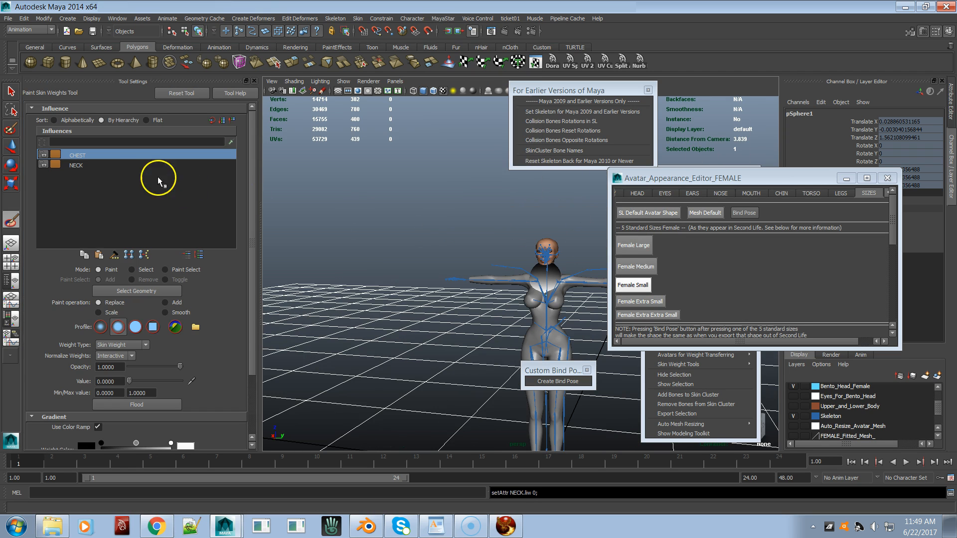
pyautogui.click(100, 166)
pyautogui.click(107, 156)
pyautogui.scroll(8, 445, 271)
pyautogui.scroll(2, 445, 277)
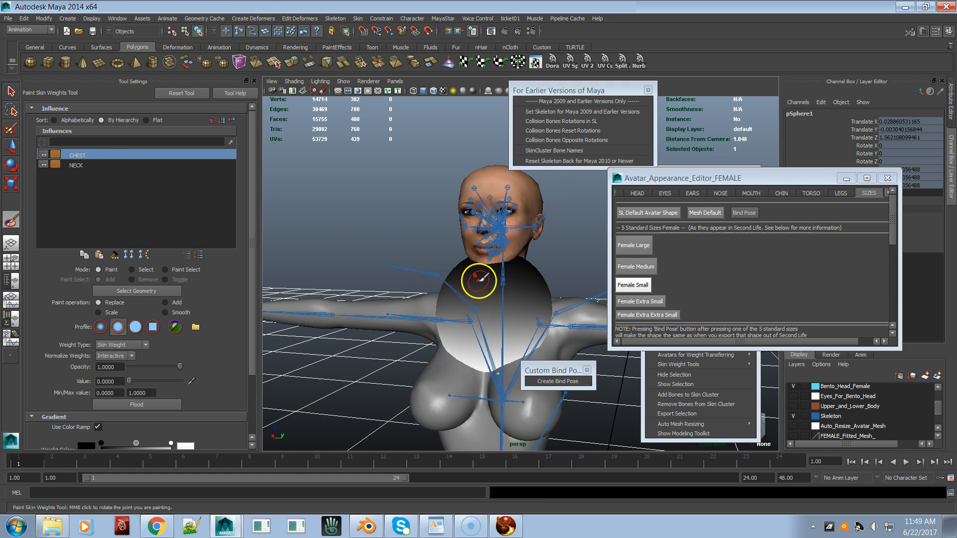
# - Apply the Female Medium and Female Large sizes to check how the weighted sphere follows the avatar
pyautogui.click(642, 267)
pyautogui.click(639, 245)
pyautogui.keyDown('alt'); pyautogui.moveTo(528, 304); pyautogui.dragTo(483, 287); pyautogui.keyUp('alt')
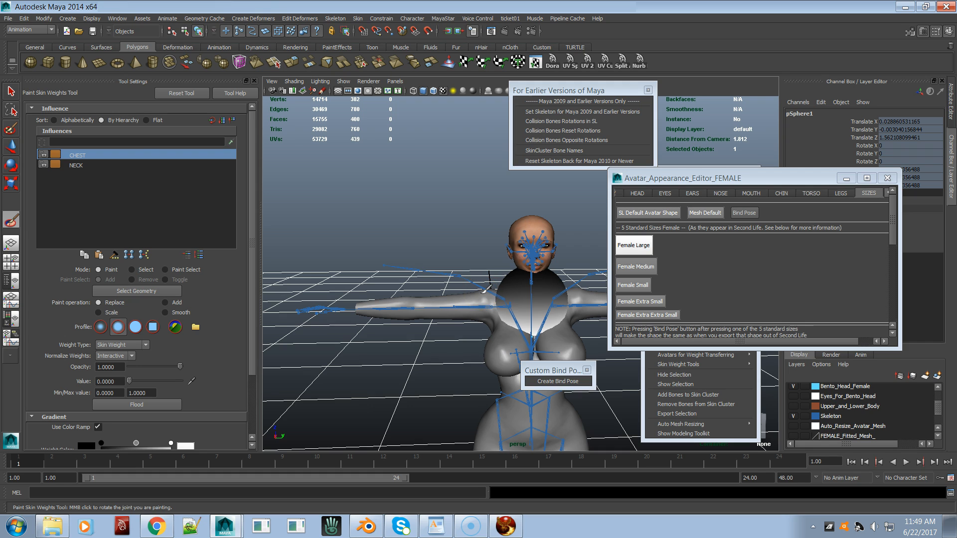
# - Copy the skin weights from the Physique Hourglass body to the sphere, using the reset Copy Skin Weights settings
pyautogui.click(11, 91)
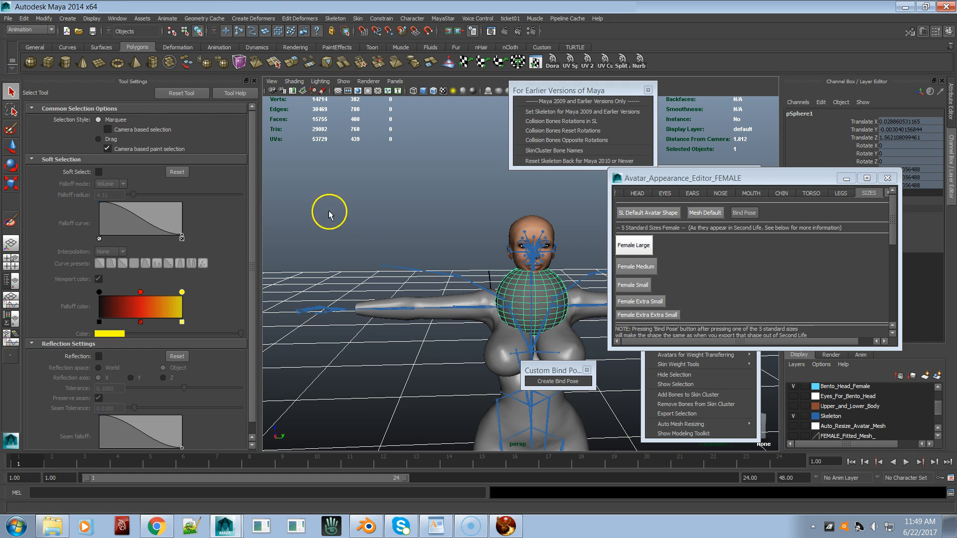
pyautogui.click(469, 299)
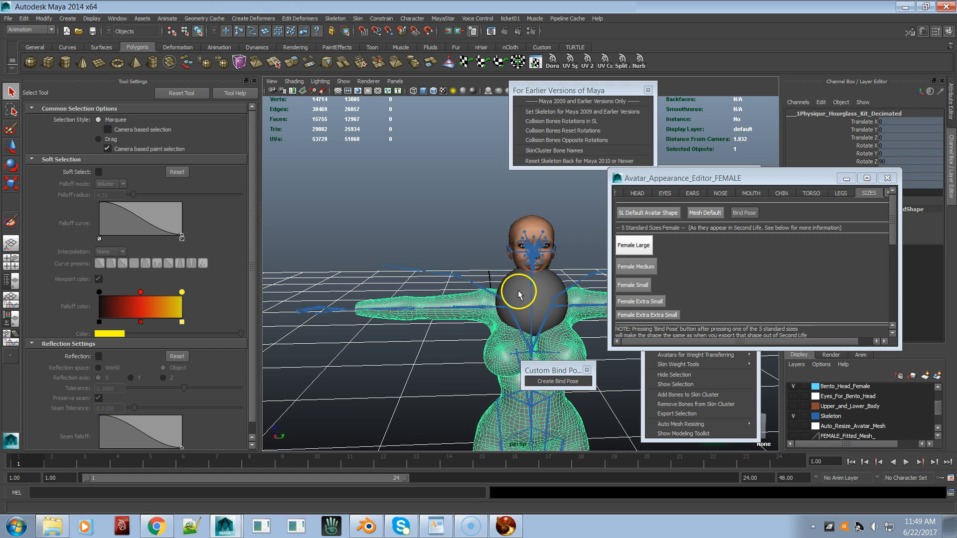
pyautogui.keyDown('alt'); pyautogui.moveTo(460, 287); pyautogui.dragTo(423, 286); pyautogui.keyUp('alt')
pyautogui.keyDown('alt'); pyautogui.moveTo(423, 287); pyautogui.dragTo(474, 284, button='right'); pyautogui.keyUp('alt')
pyautogui.keyDown('alt'); pyautogui.moveTo(474, 284); pyautogui.dragTo(498, 284); pyautogui.keyUp('alt')
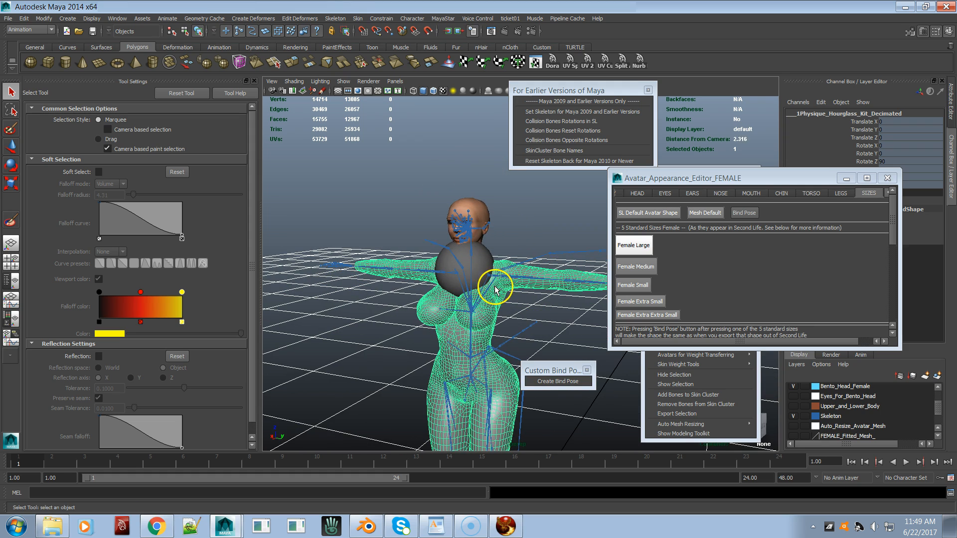
pyautogui.keyDown('shift'); pyautogui.click(486, 253); pyautogui.keyUp('shift')
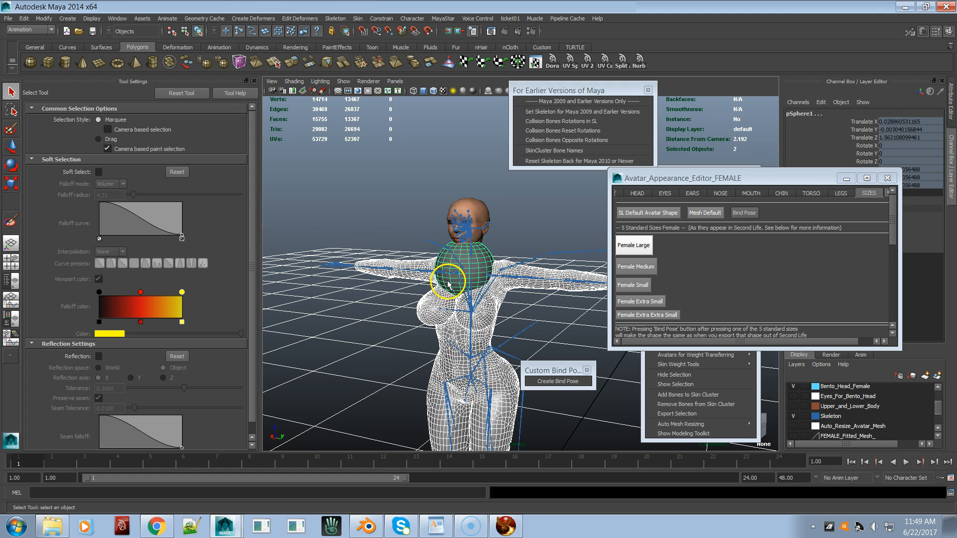
pyautogui.click(447, 23)
pyautogui.moveTo(513, 215)
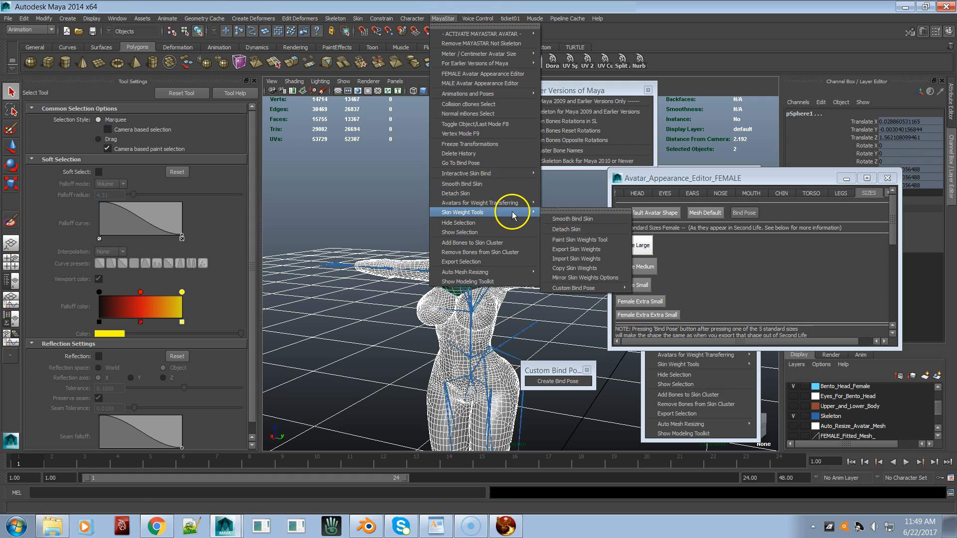
pyautogui.click(575, 268)
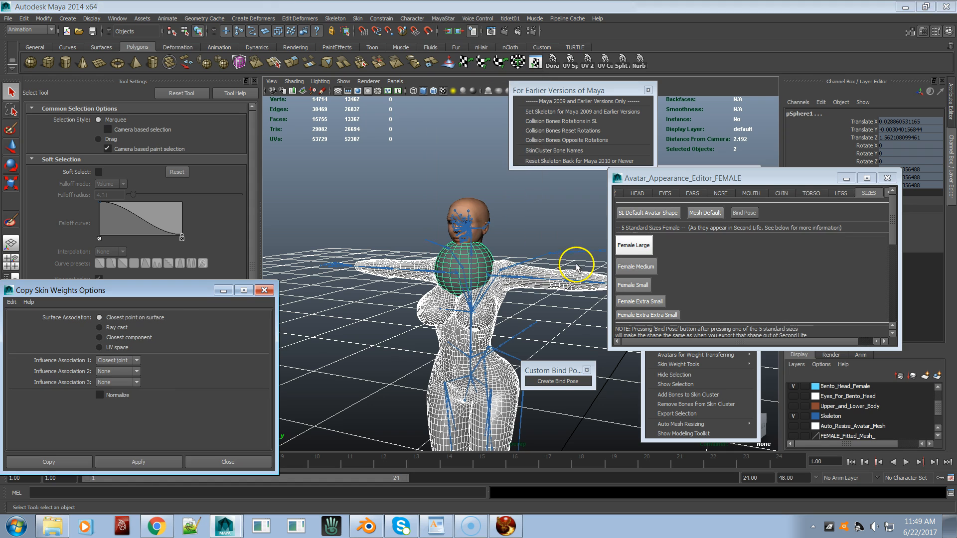
pyautogui.click(16, 304)
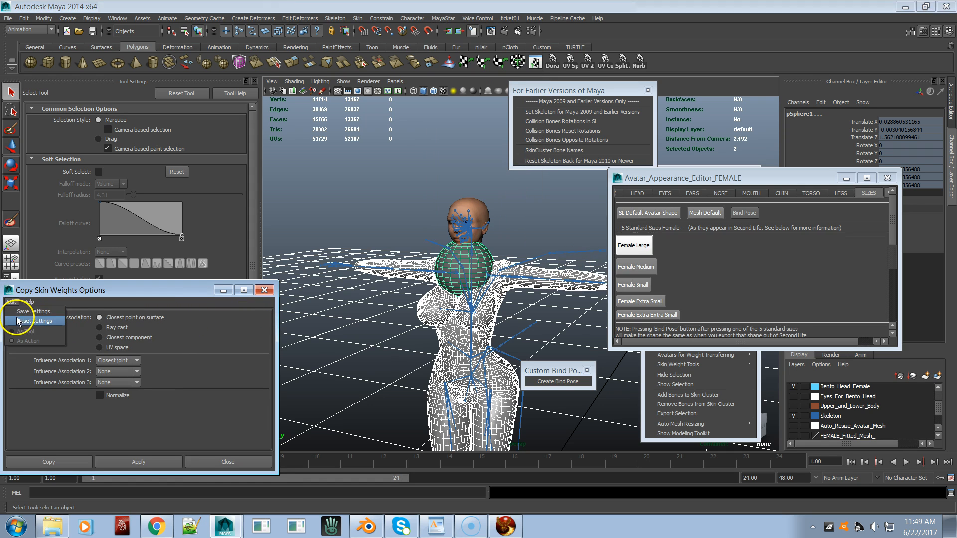
pyautogui.click(23, 322)
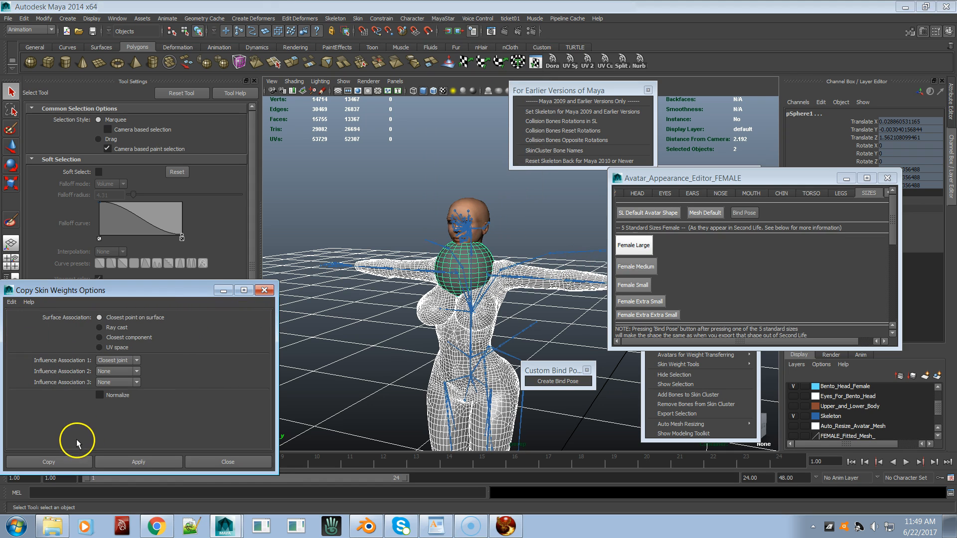
pyautogui.click(78, 468)
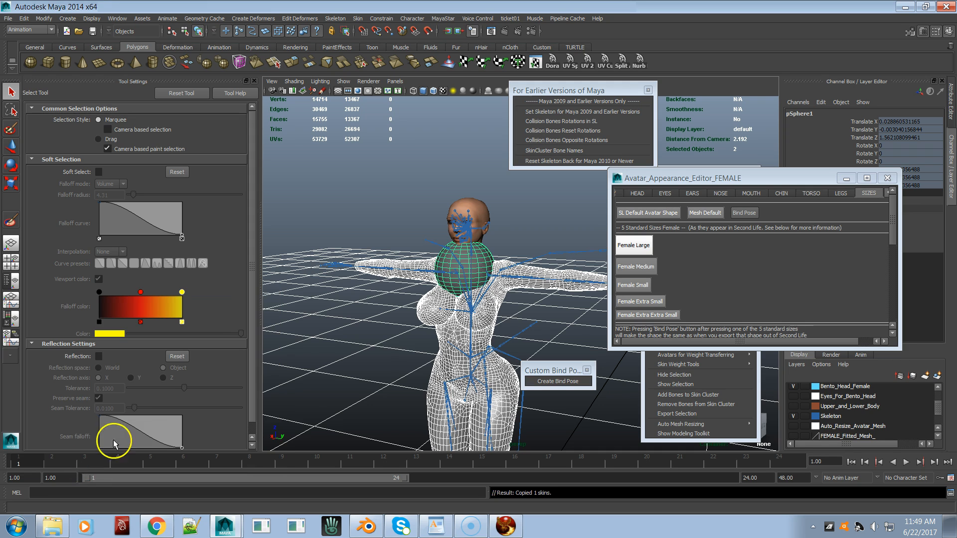
# - Select the sphere alone and compare its fit at Female Medium and Female Large, ending on Female Large
pyautogui.click(493, 250)
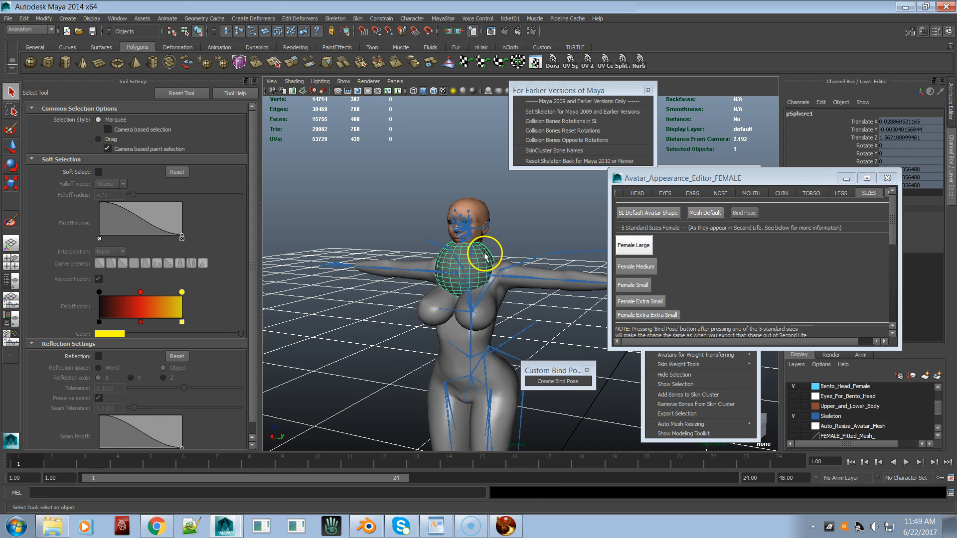
pyautogui.click(634, 266)
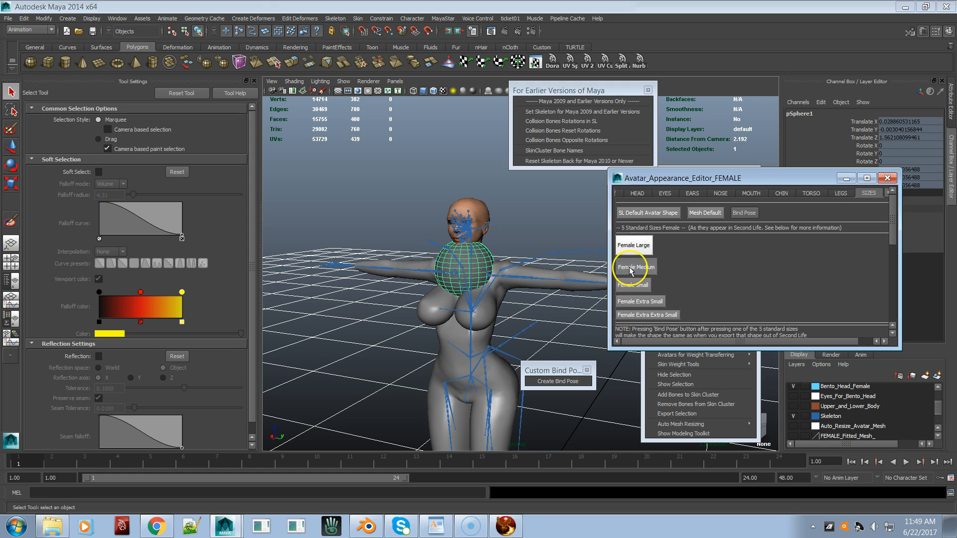
pyautogui.click(632, 245)
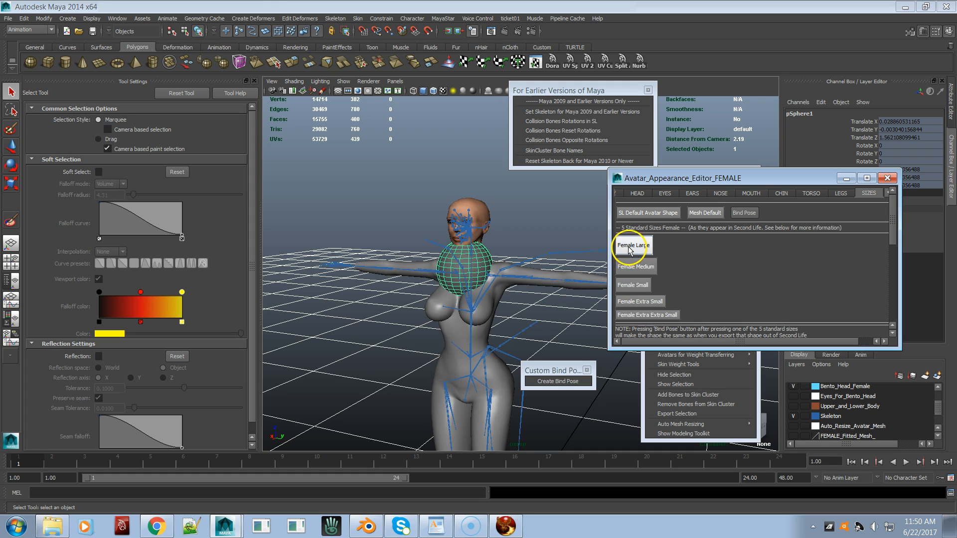
pyautogui.click(486, 255)
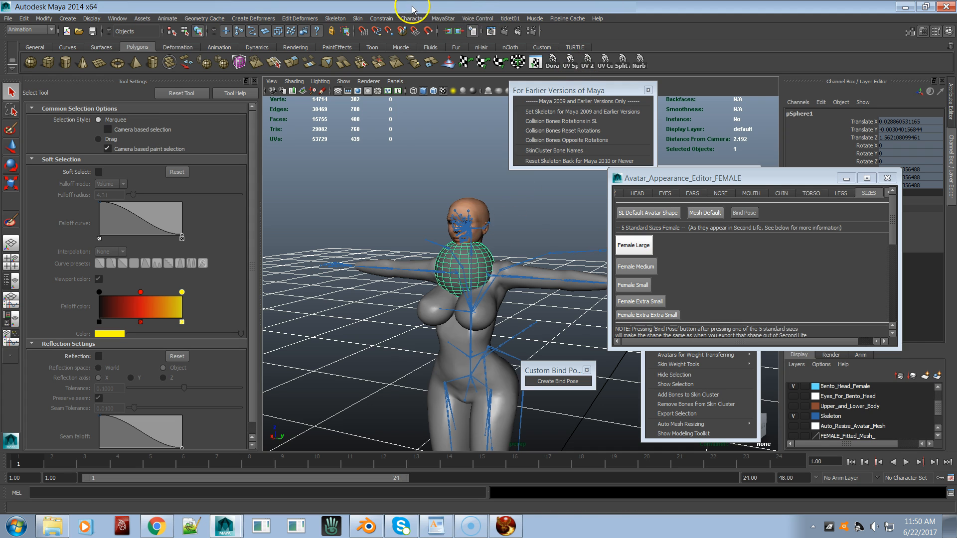
# - Reopen the sphere in the Paint Skin Weights Tool and examine its copied CHEST and NECK weights up close
pyautogui.click(447, 18)
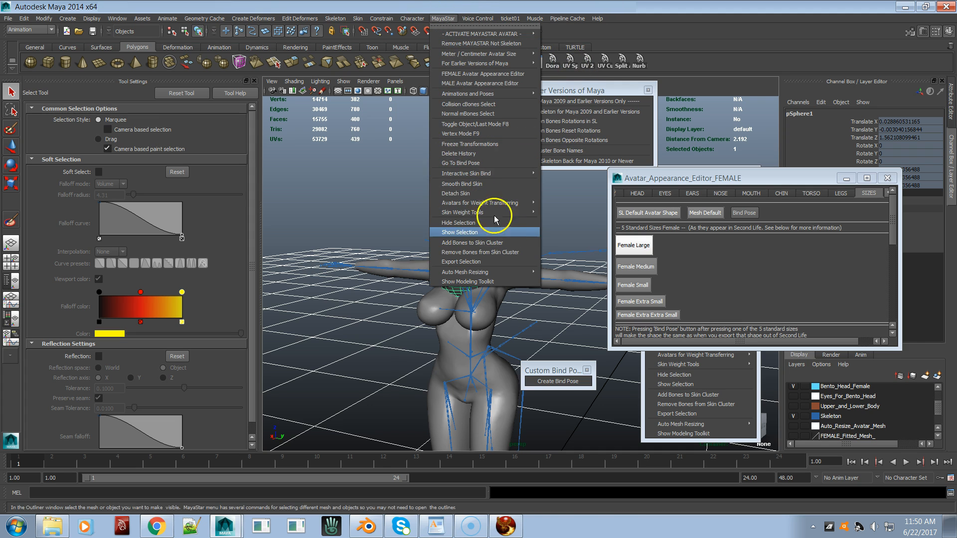
pyautogui.moveTo(489, 212)
pyautogui.click(578, 240)
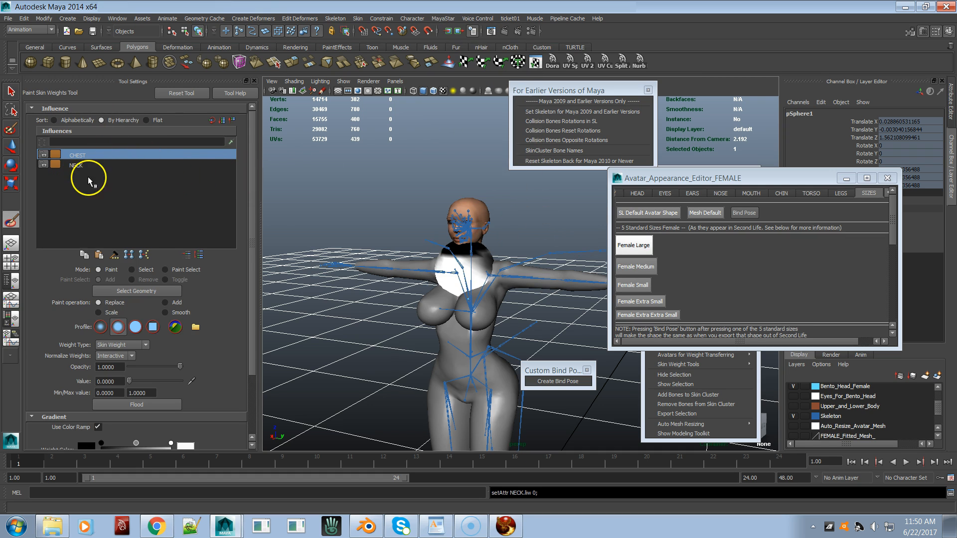
pyautogui.keyDown('alt'); pyautogui.moveTo(294, 252); pyautogui.dragTo(414, 248); pyautogui.keyUp('alt')
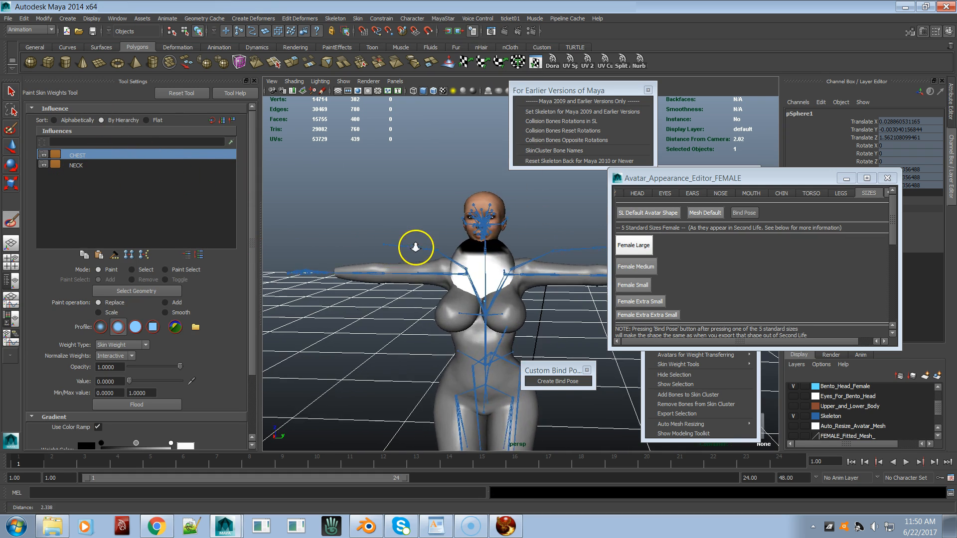
pyautogui.keyDown('alt'); pyautogui.moveTo(415, 248); pyautogui.dragTo(508, 255, button='right'); pyautogui.keyUp('alt')
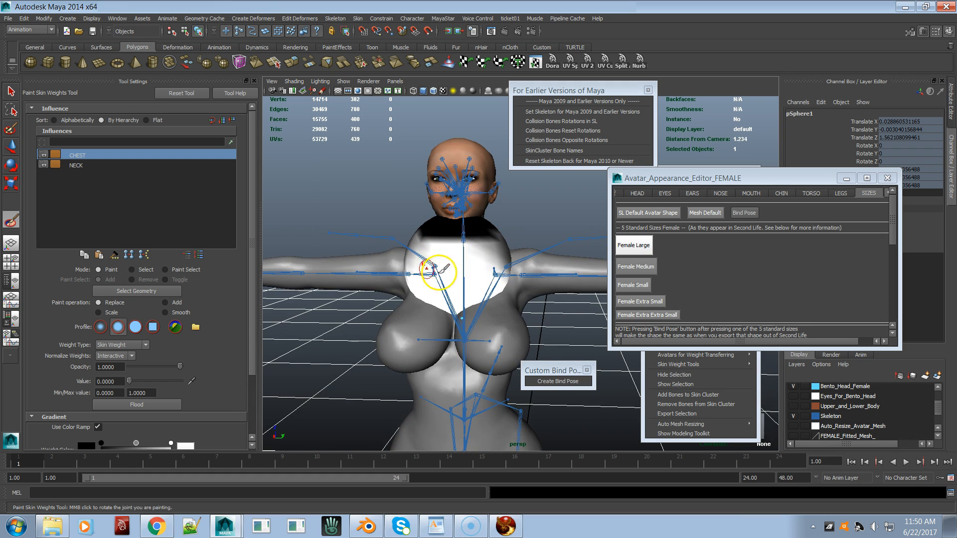
pyautogui.moveTo(450, 245)
pyautogui.keyDown('alt'); pyautogui.mouseDown()
pyautogui.moveTo(412, 252)
pyautogui.moveTo(414, 269)
pyautogui.moveTo(348, 271)
pyautogui.moveTo(433, 267)
pyautogui.mouseUp(); pyautogui.keyUp('alt')
pyautogui.click(70, 166)
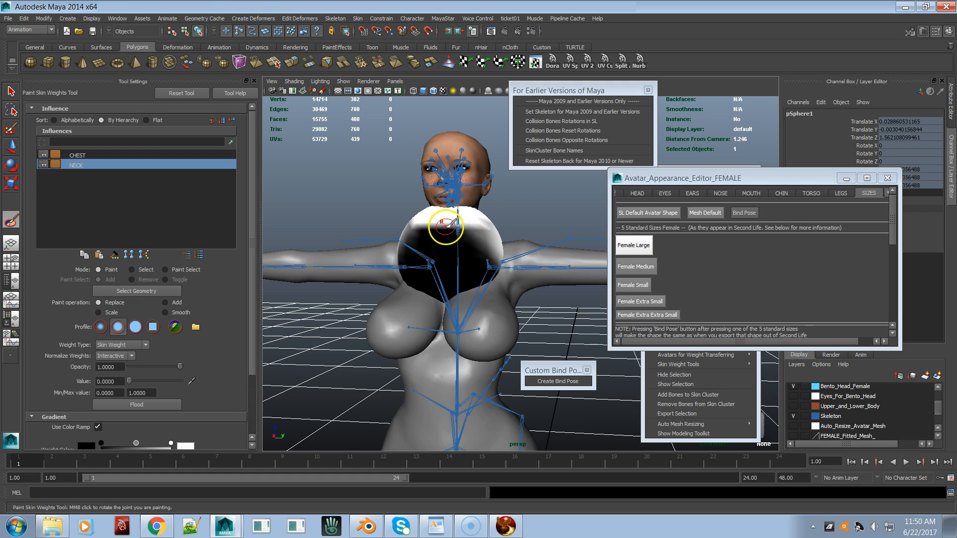
pyautogui.moveTo(441, 249)
pyautogui.keyDown('alt'); pyautogui.mouseDown()
pyautogui.moveTo(438, 234)
pyautogui.moveTo(377, 248)
pyautogui.moveTo(399, 236)
pyautogui.moveTo(439, 242)
pyautogui.mouseUp(); pyautogui.keyUp('alt')
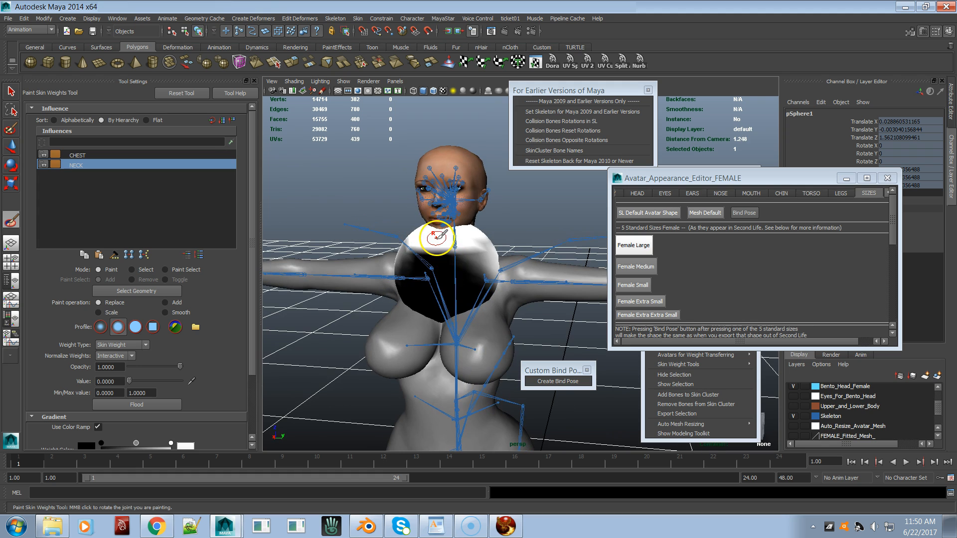
# - Test the sphere's deformation by setting the avatar's Head Size to 44, Neck Thickness to 14 and Torso Muscles to 75
pyautogui.click(637, 193)
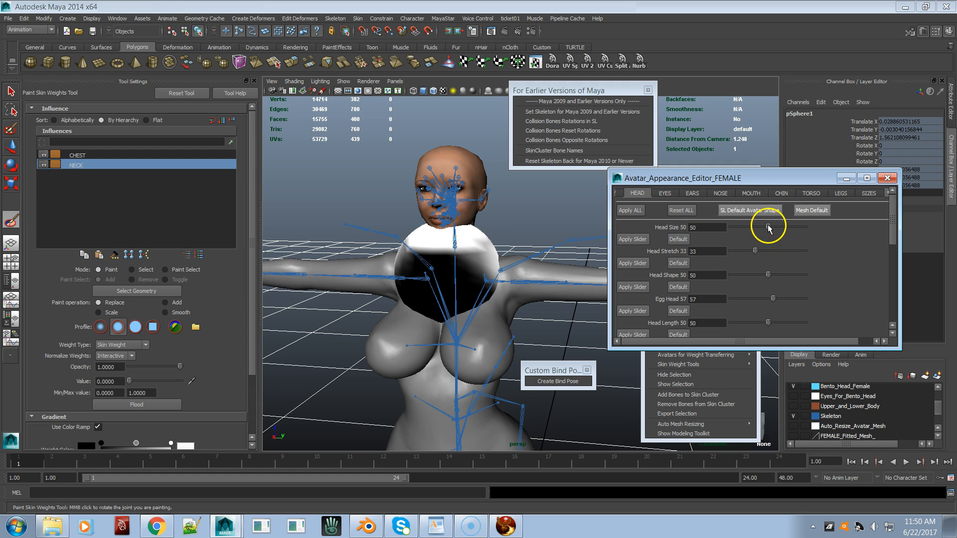
pyautogui.moveTo(770, 229); pyautogui.dragTo(764, 227)
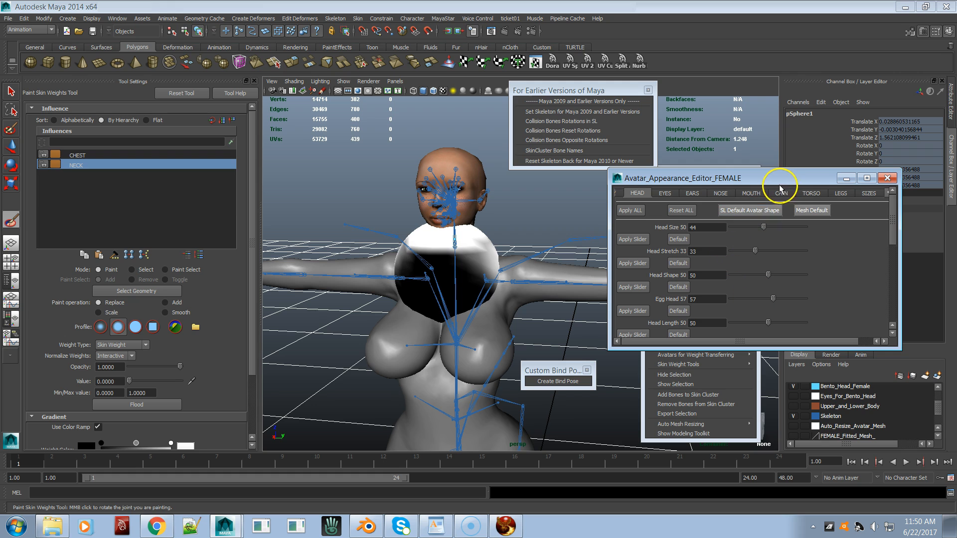
pyautogui.click(821, 196)
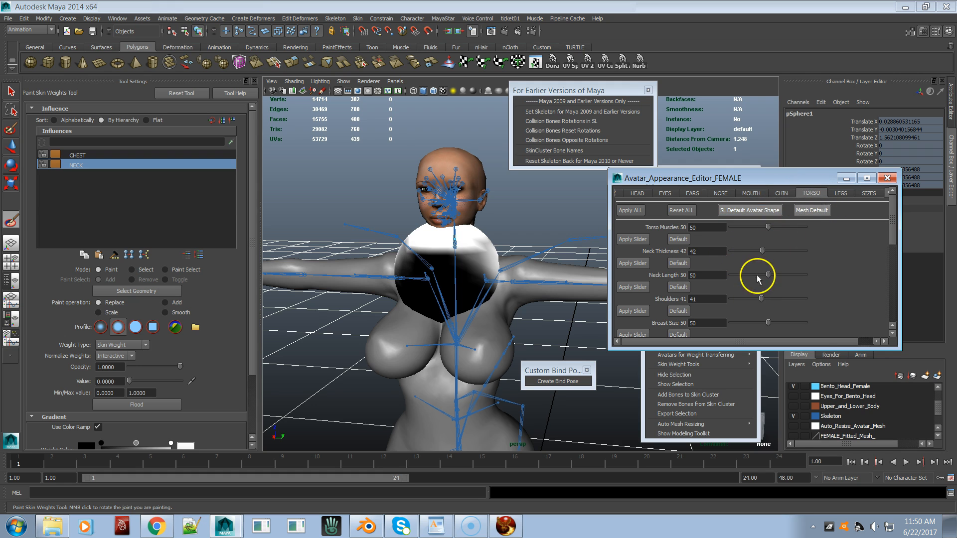
pyautogui.moveTo(765, 253); pyautogui.dragTo(746, 274)
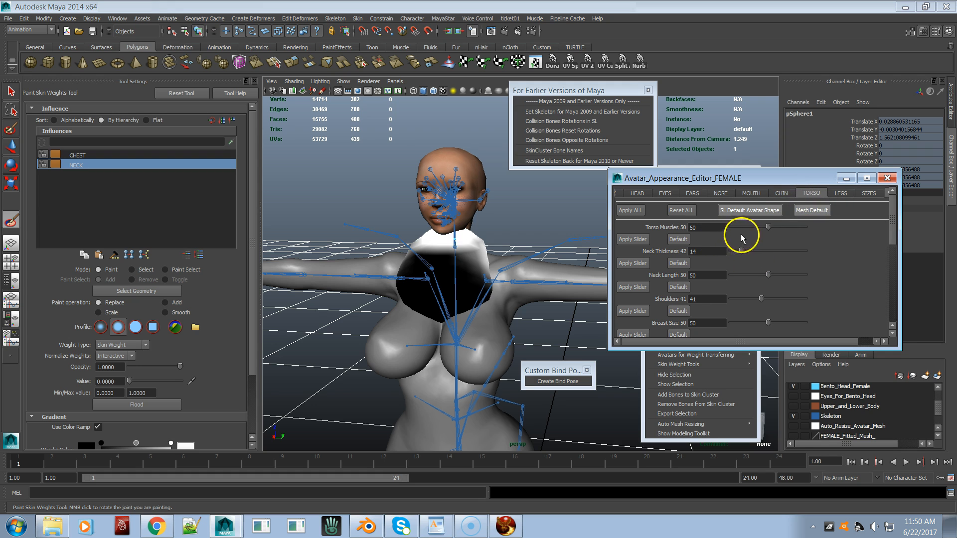
pyautogui.moveTo(769, 229); pyautogui.dragTo(787, 249)
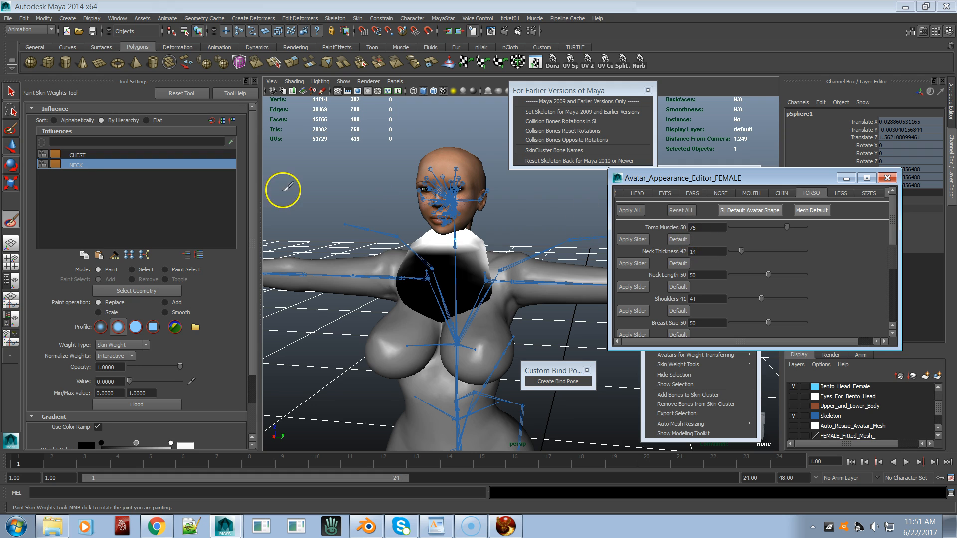
# - Show the sphere's CHEST weights, try the Body Fat slider up to a final 23, and apply the SL Default Avatar Shape
pyautogui.click(79, 156)
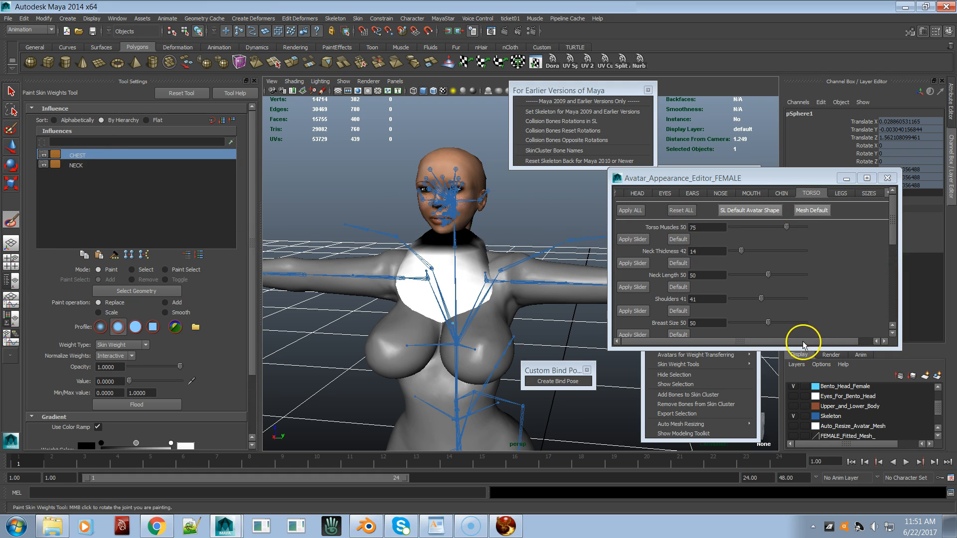
pyautogui.click(620, 194)
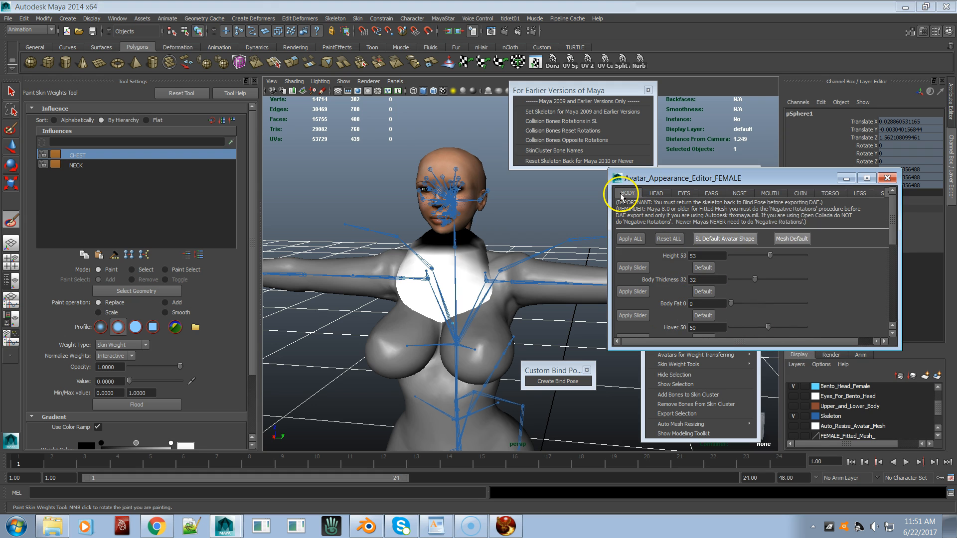
pyautogui.moveTo(732, 303); pyautogui.dragTo(800, 302)
pyautogui.moveTo(712, 332); pyautogui.dragTo(732, 272)
pyautogui.click(726, 239)
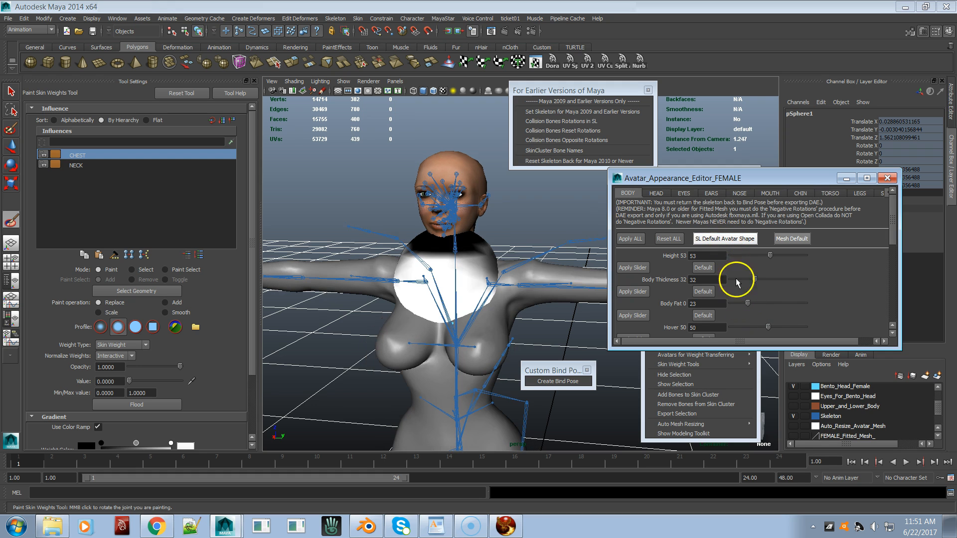
# - Try raising the avatar with the Hover setting and return Hover to 50
pyautogui.moveTo(767, 329)
pyautogui.mouseDown()
pyautogui.moveTo(811, 325)
pyautogui.moveTo(773, 326)
pyautogui.mouseUp()
pyautogui.click(720, 329)
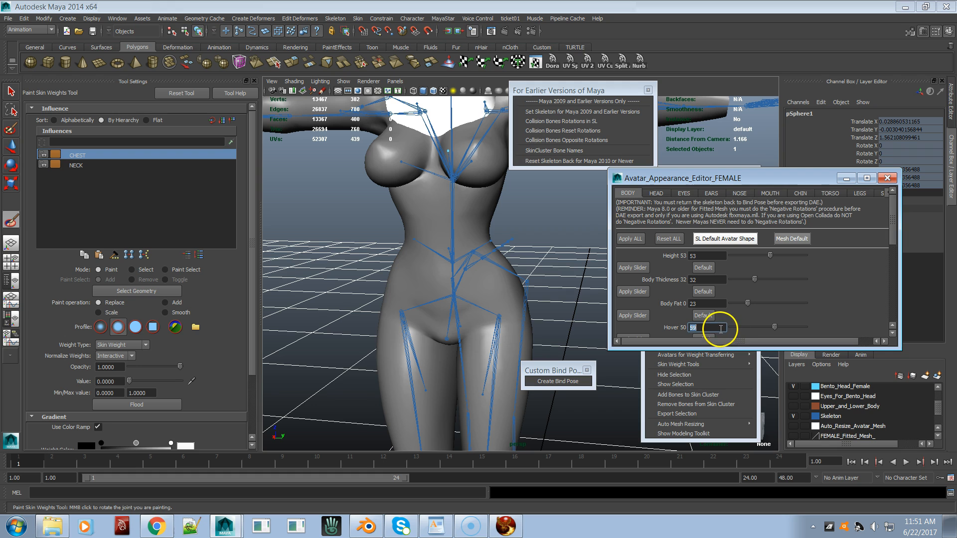
pyautogui.write('50')
pyautogui.press('Return')
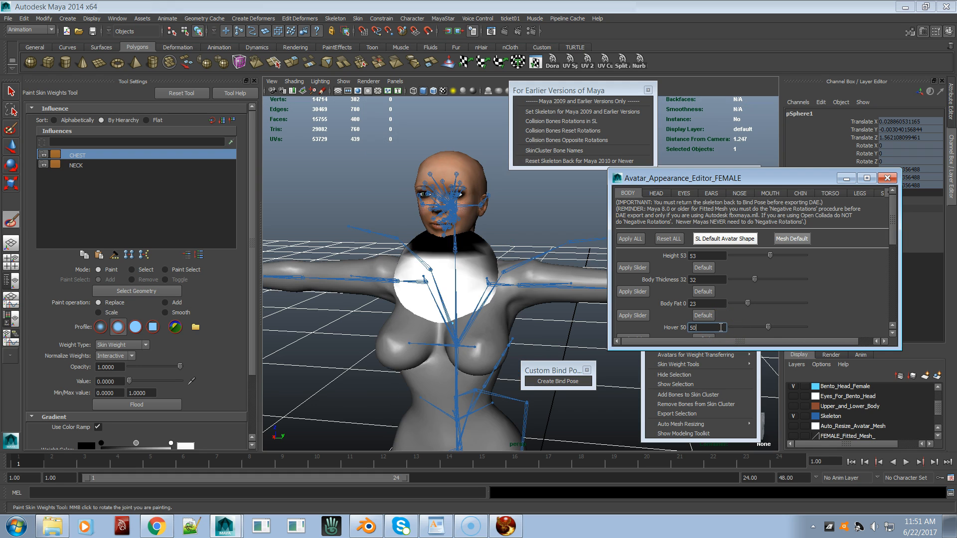
# - Set the avatar's Body Fat to 0, and try Torso Muscles at 0 and 44
pyautogui.moveTo(750, 303); pyautogui.dragTo(720, 344)
pyautogui.moveTo(496, 303)
pyautogui.keyDown('alt'); pyautogui.mouseDown()
pyautogui.moveTo(372, 293)
pyautogui.moveTo(483, 302)
pyautogui.moveTo(596, 284)
pyautogui.moveTo(578, 311)
pyautogui.moveTo(566, 299)
pyautogui.moveTo(507, 304)
pyautogui.moveTo(519, 304)
pyautogui.mouseUp(); pyautogui.keyUp('alt')
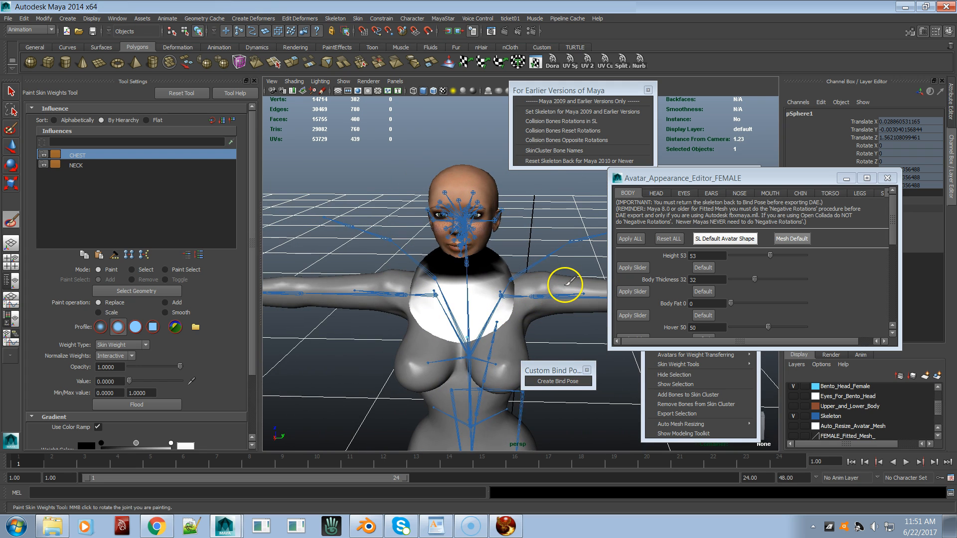
pyautogui.click(829, 194)
pyautogui.moveTo(780, 225); pyautogui.dragTo(722, 269)
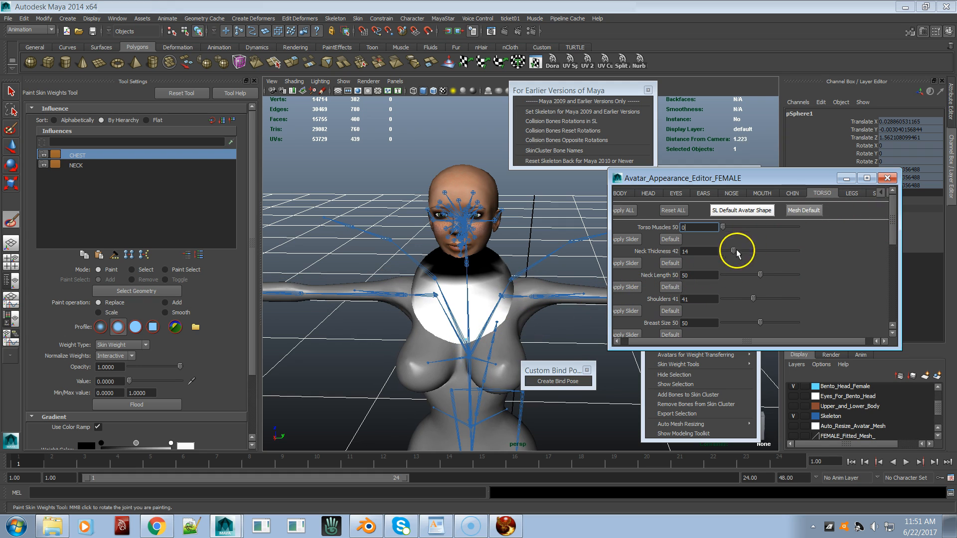
pyautogui.moveTo(726, 230); pyautogui.dragTo(756, 248)
# - Set the avatar's Torso Muscles to 79 and move the appearance editor clear of the model
pyautogui.moveTo(801, 178); pyautogui.dragTo(661, 216)
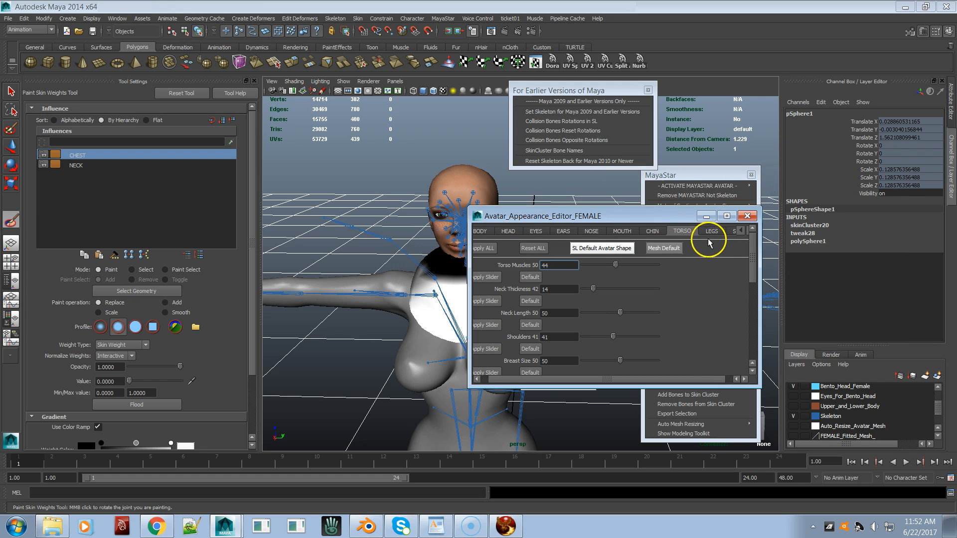
pyautogui.moveTo(733, 187)
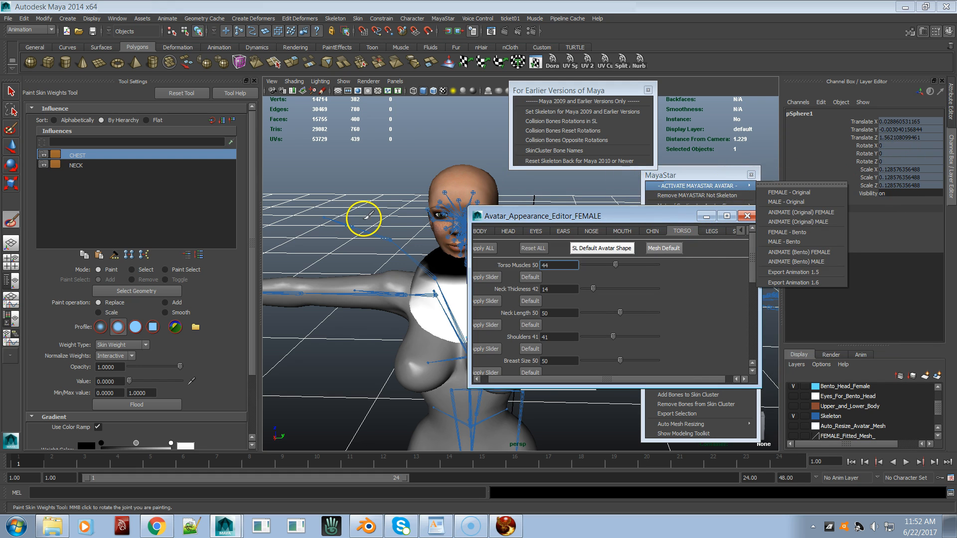
pyautogui.click(540, 219)
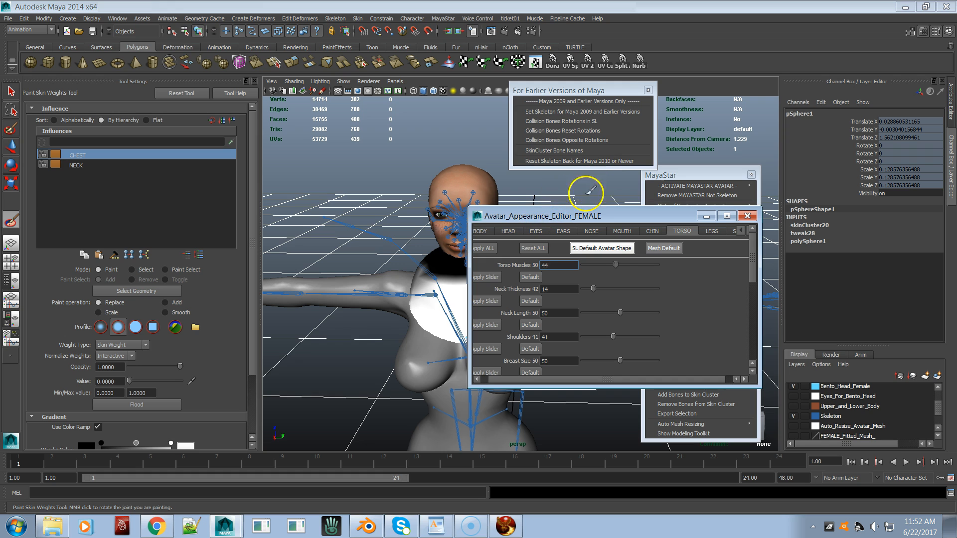
pyautogui.moveTo(617, 267); pyautogui.dragTo(642, 268)
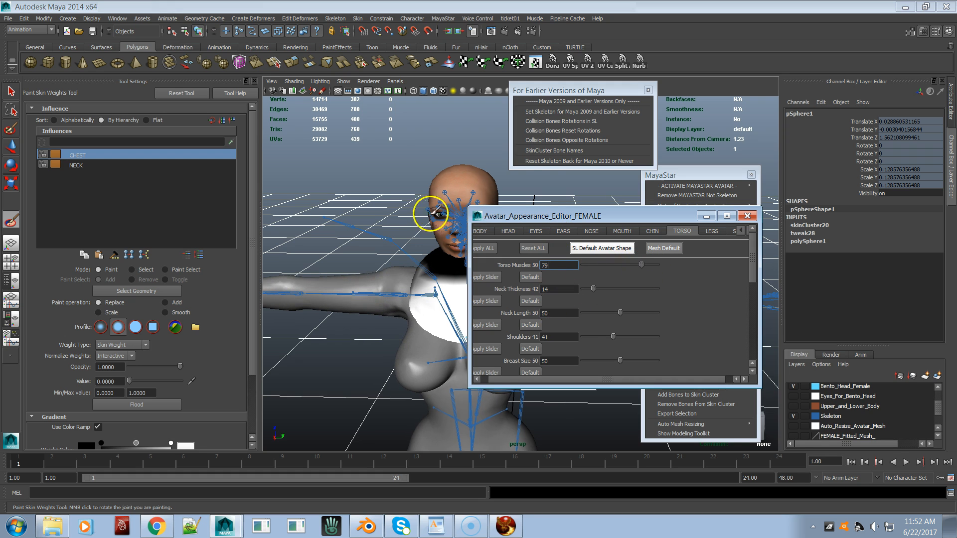
pyautogui.moveTo(546, 219); pyautogui.dragTo(682, 171)
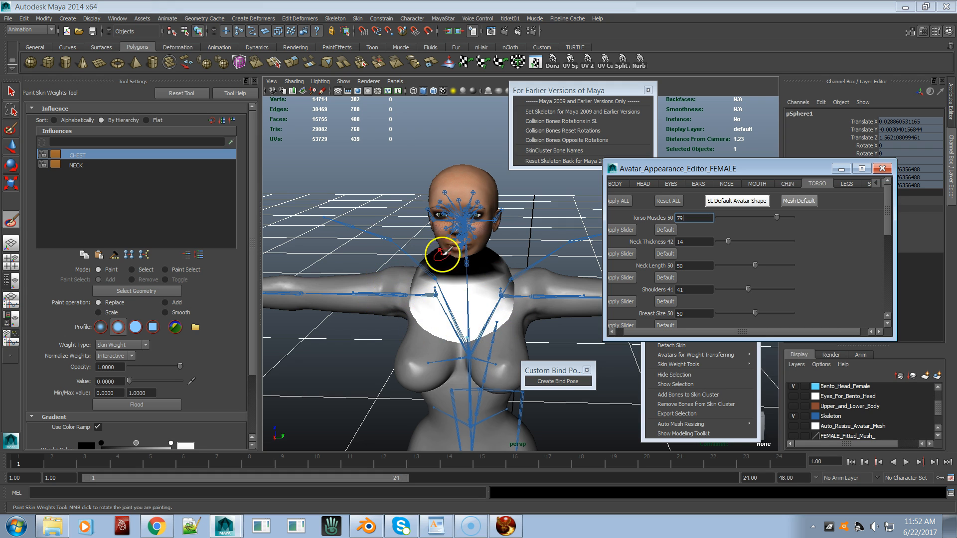
# - Compare the sphere's CHEST and NECK skin weights on the reshaped avatar, ending with NECK shown
pyautogui.click(90, 165)
pyautogui.click(95, 155)
pyautogui.click(96, 165)
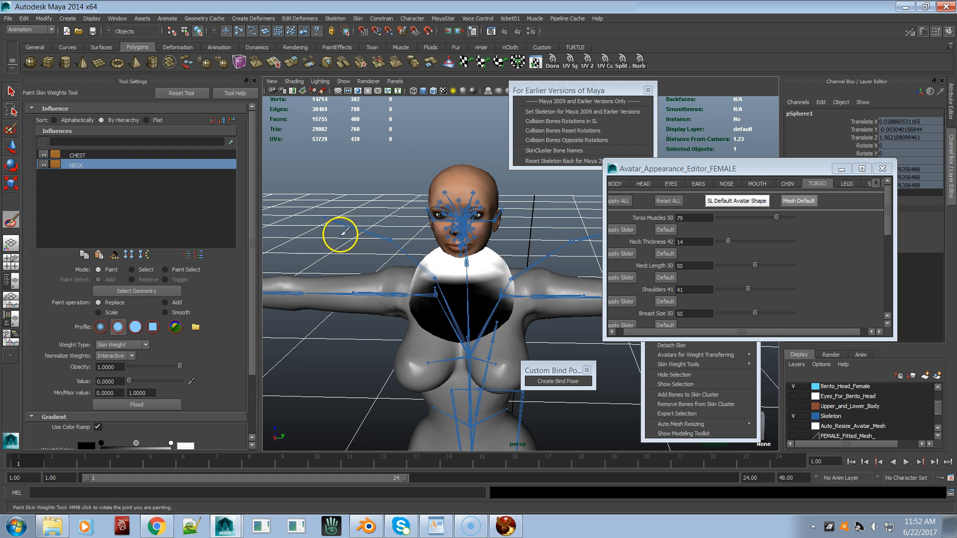
pyautogui.keyDown('alt'); pyautogui.moveTo(482, 259); pyautogui.dragTo(355, 260, button='right'); pyautogui.keyUp('alt')
pyautogui.keyDown('alt'); pyautogui.moveTo(427, 268); pyautogui.dragTo(364, 241); pyautogui.keyUp('alt')
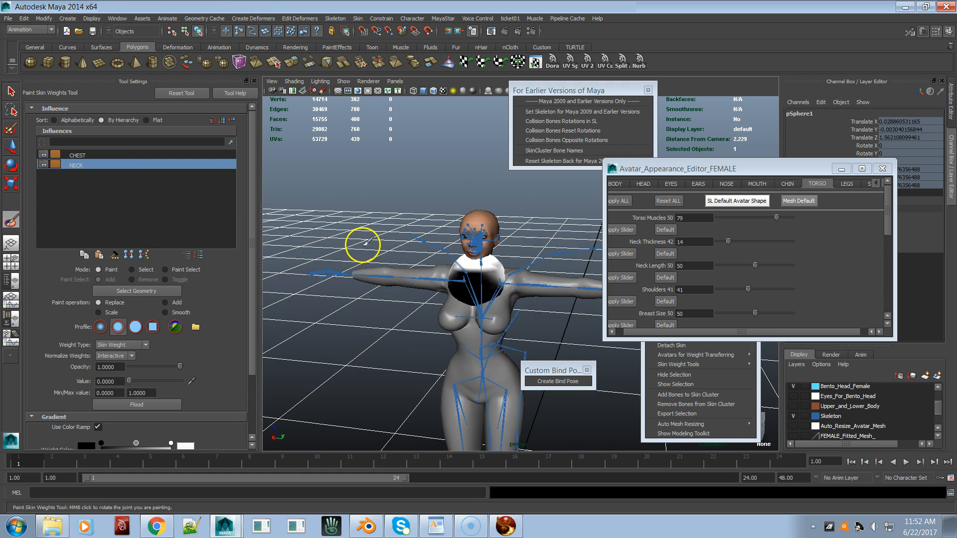
# - Export the selected sphere to the Desktop in DAE_FBX format as "Test Sphere Muffler"
pyautogui.click(11, 92)
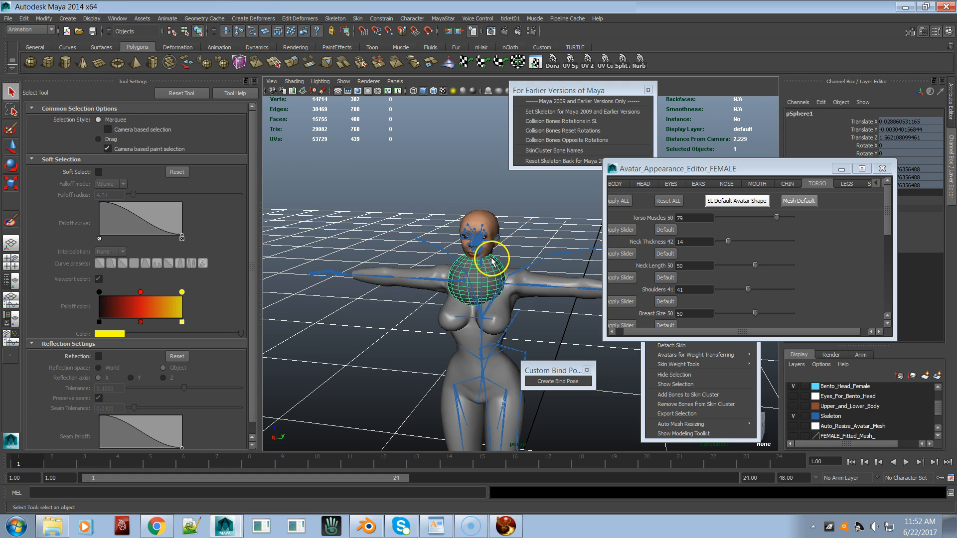
pyautogui.click(8, 19)
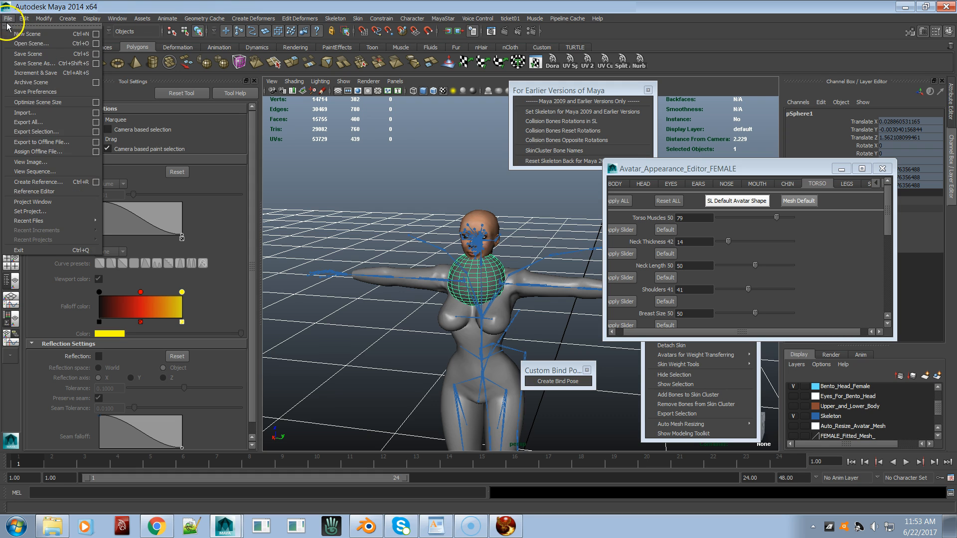
pyautogui.click(50, 132)
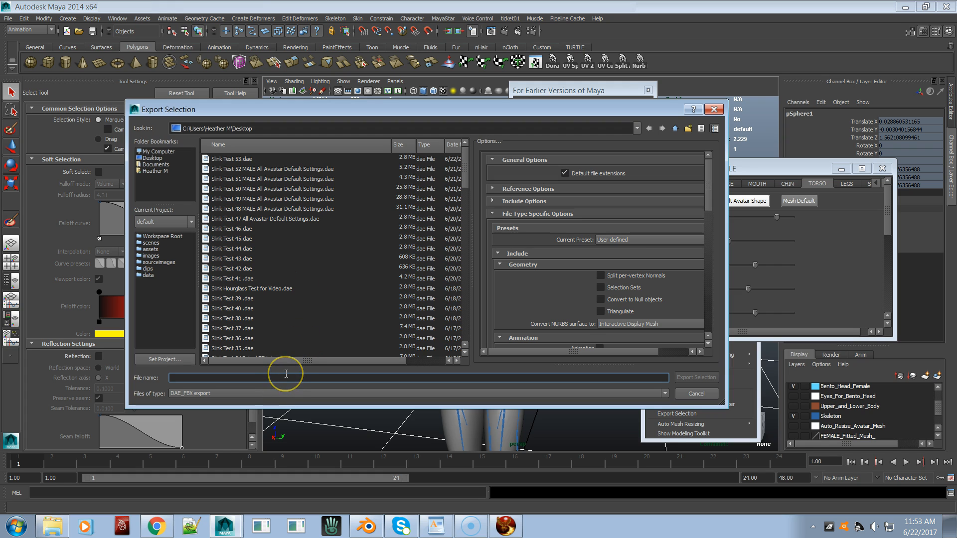
pyautogui.write('Tse')
pyautogui.press('BackSpace')
pyautogui.press('BackSpace')
pyautogui.write('est P')
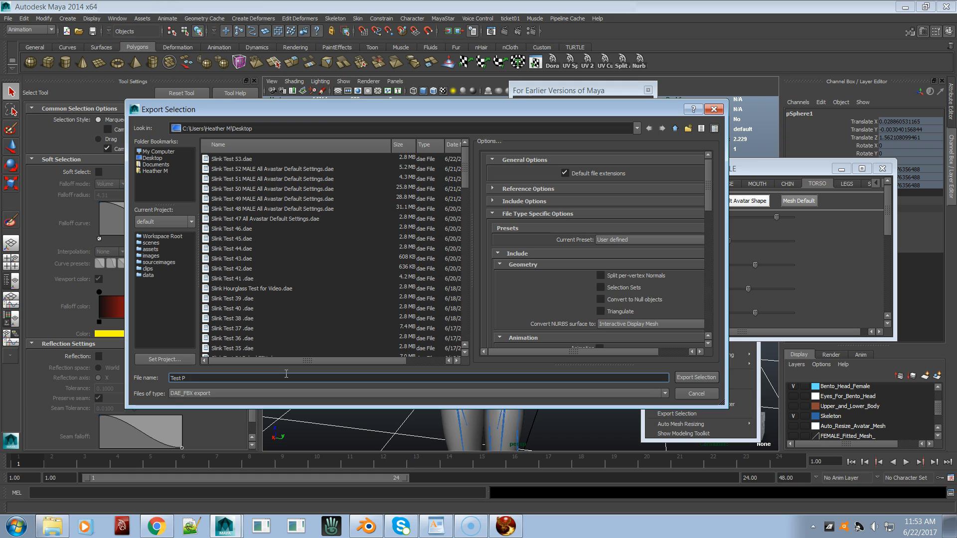
pyautogui.press('BackSpace')
pyautogui.write('Sphere Muffler')
pyautogui.press('Return')
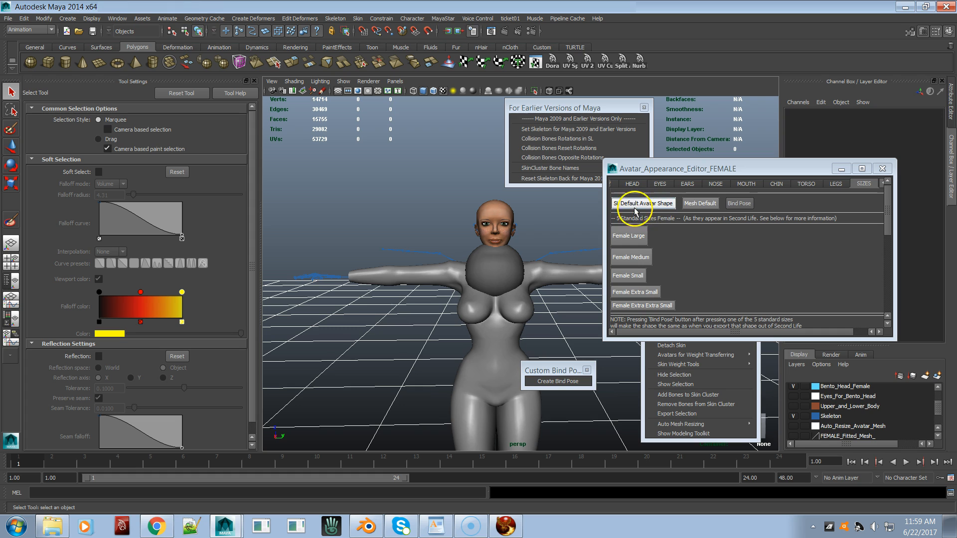
# - Switch to Firestorm and examine how the sphere fits the avatar in Second Life
pyautogui.hotkey('alt', 'Tab')
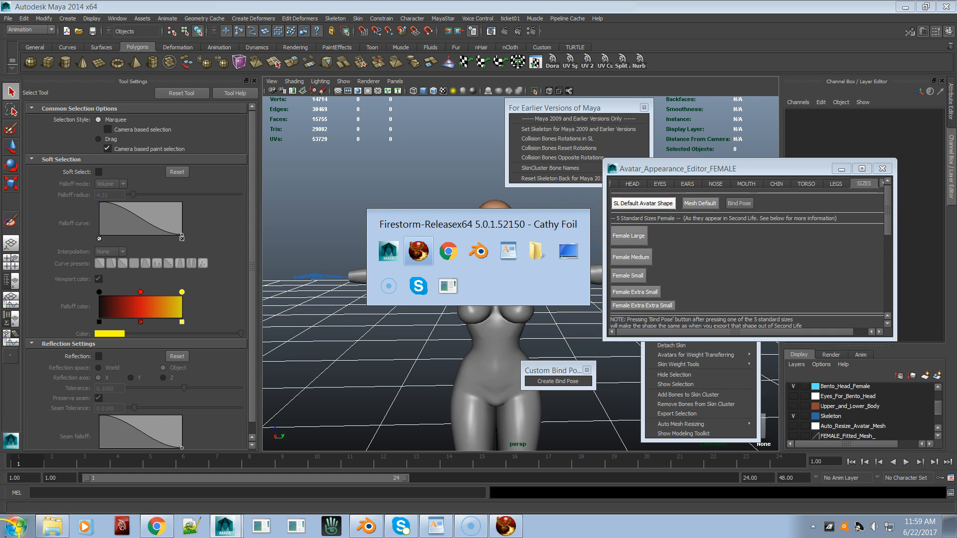
pyautogui.press('Escape')
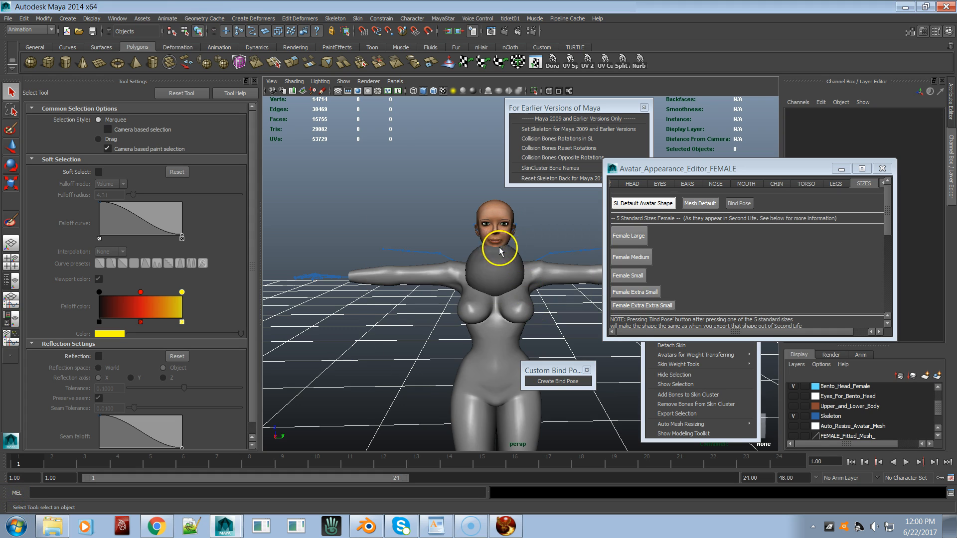
pyautogui.hotkey('alt', 'Tab')
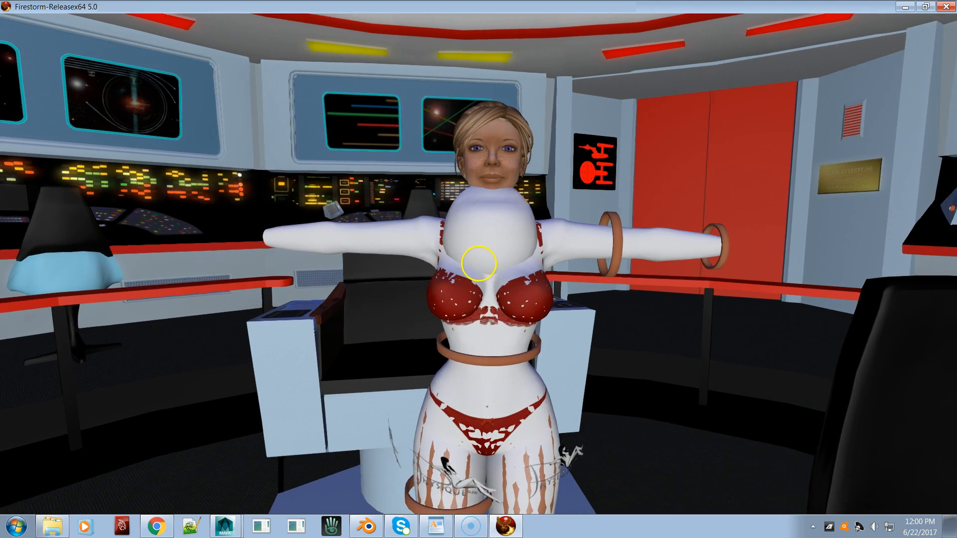
pyautogui.moveTo(479, 263)
pyautogui.keyDown('alt'); pyautogui.mouseDown()
pyautogui.moveTo(342, 261)
pyautogui.moveTo(478, 263)
pyautogui.mouseUp(); pyautogui.keyUp('alt')
pyautogui.hotkey('alt', 'Tab')
pyautogui.hotkey('alt', 'Tab')
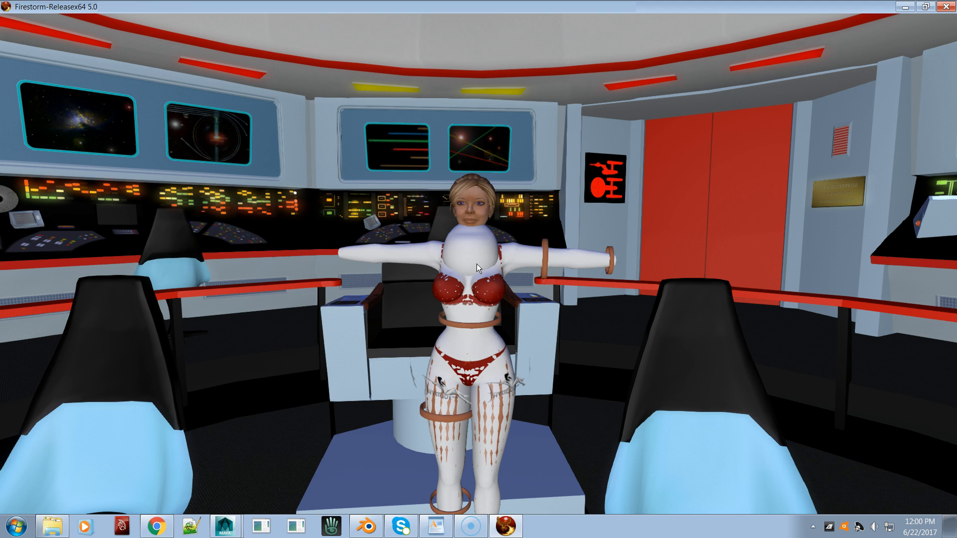
# - Switch back to Maya, apply the Mesh Default shape to the avatar, and inspect the sphere's fit
pyautogui.hotkey('alt', 'Tab')
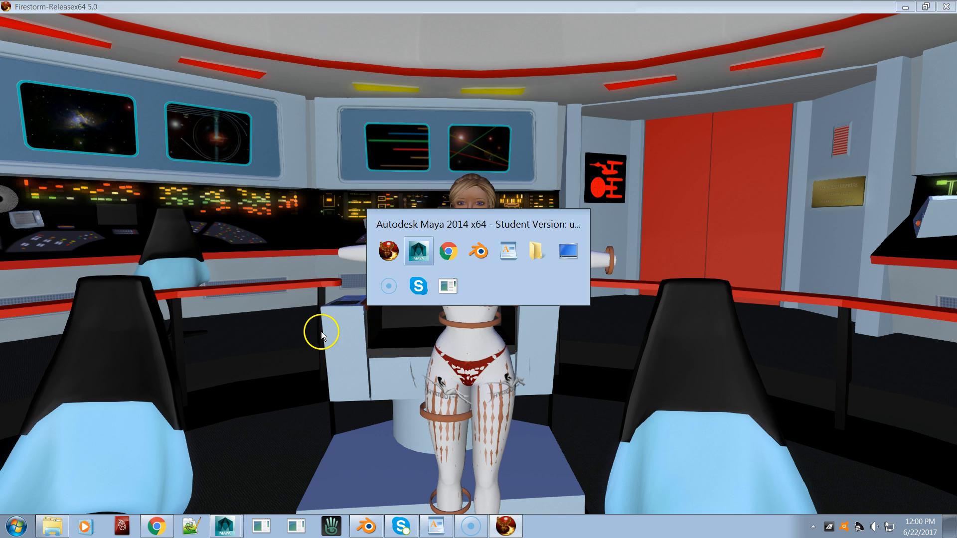
pyautogui.moveTo(420, 323)
pyautogui.keyDown('alt'); pyautogui.mouseDown()
pyautogui.moveTo(366, 320)
pyautogui.moveTo(346, 344)
pyautogui.moveTo(459, 284)
pyautogui.moveTo(433, 295)
pyautogui.moveTo(461, 304)
pyautogui.moveTo(408, 319)
pyautogui.mouseUp(); pyautogui.keyUp('alt')
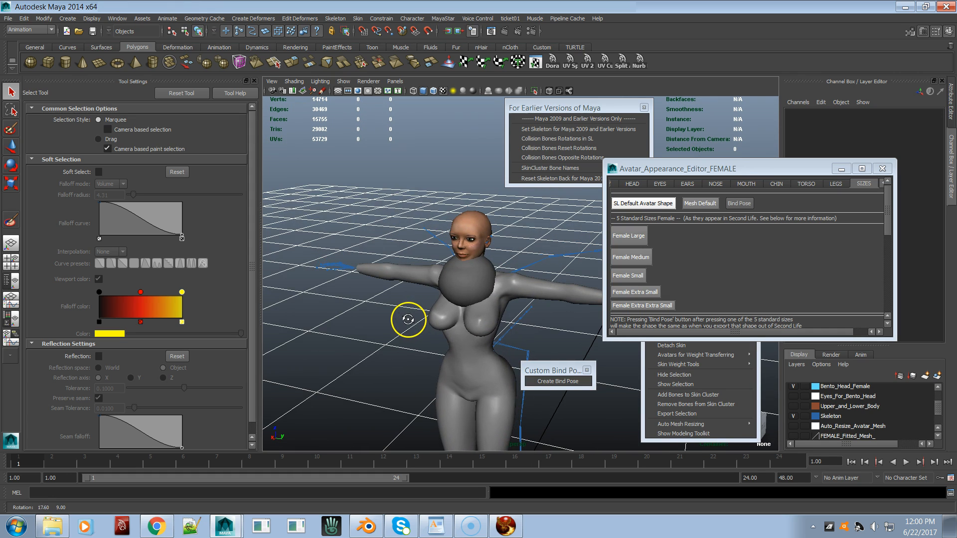
pyautogui.click(687, 205)
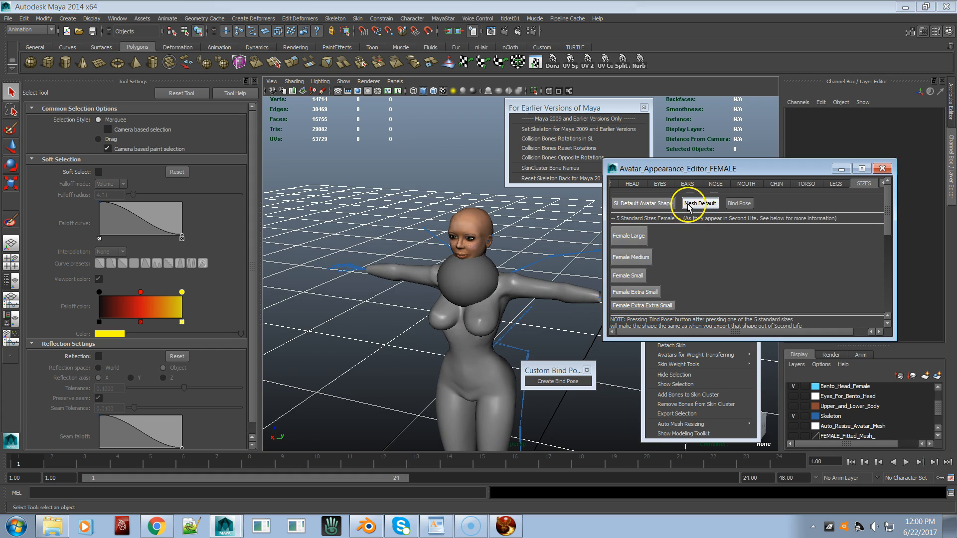
pyautogui.scroll(2, 476, 327)
pyautogui.scroll(3, 439, 339)
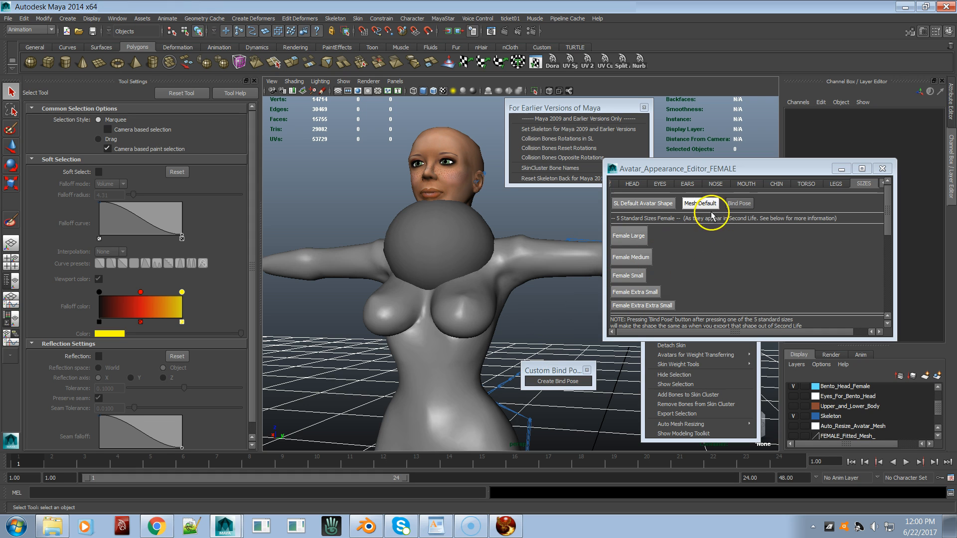
pyautogui.keyDown('alt'); pyautogui.moveTo(487, 284); pyautogui.dragTo(509, 298); pyautogui.keyUp('alt')
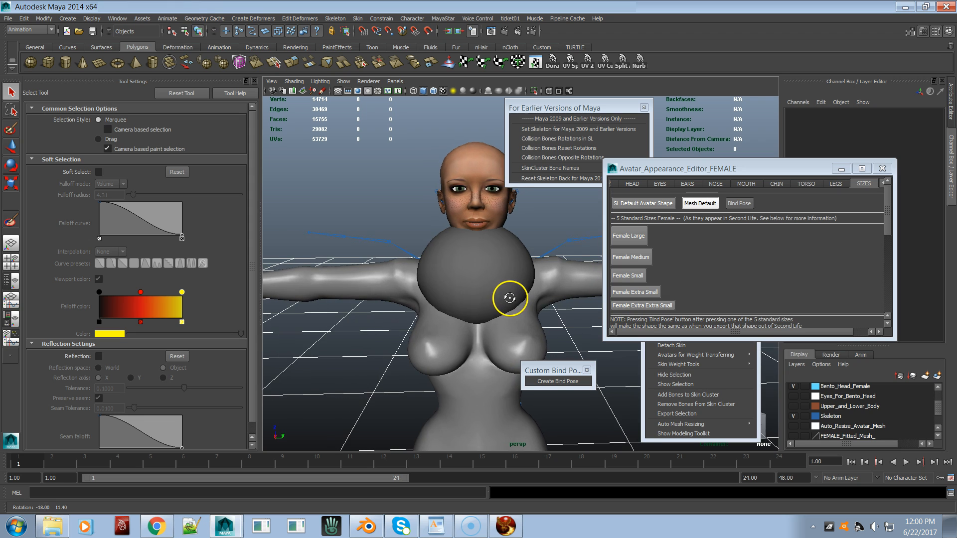
pyautogui.keyDown('alt'); pyautogui.moveTo(495, 319); pyautogui.dragTo(477, 309, button='right'); pyautogui.keyUp('alt')
pyautogui.moveTo(478, 309)
pyautogui.keyDown('alt'); pyautogui.mouseDown()
pyautogui.moveTo(421, 305)
pyautogui.moveTo(450, 284)
pyautogui.moveTo(487, 298)
pyautogui.mouseUp(); pyautogui.keyUp('alt')
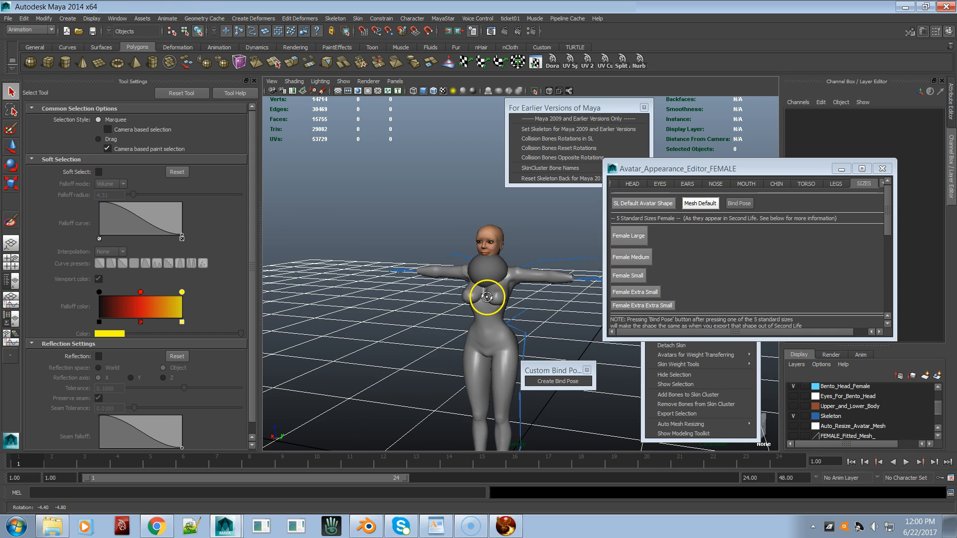
pyautogui.click(701, 204)
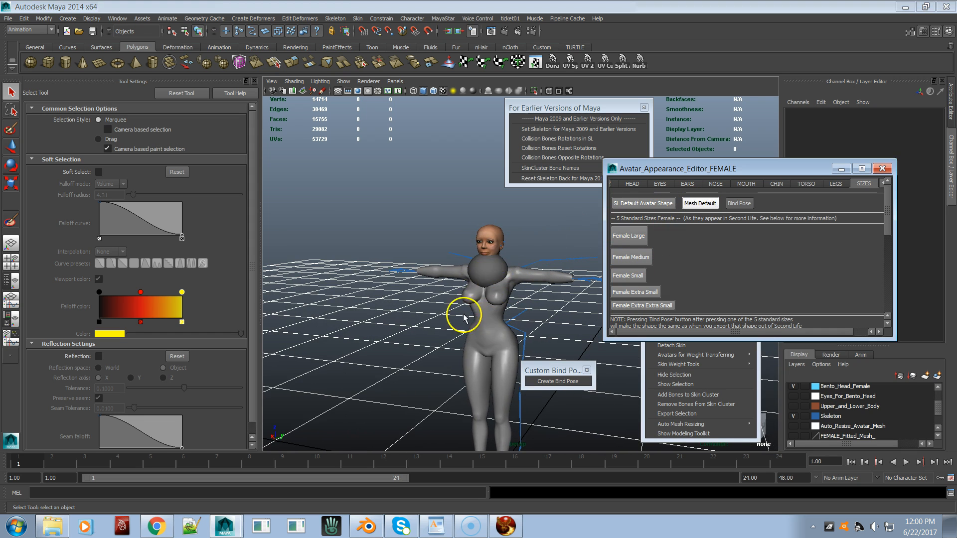
pyautogui.moveTo(419, 270)
pyautogui.keyDown('alt'); pyautogui.mouseDown()
pyautogui.moveTo(432, 284)
pyautogui.moveTo(406, 284)
pyautogui.moveTo(436, 312)
pyautogui.moveTo(430, 329)
pyautogui.moveTo(438, 297)
pyautogui.moveTo(346, 285)
pyautogui.moveTo(339, 346)
pyautogui.moveTo(396, 304)
pyautogui.moveTo(365, 280)
pyautogui.moveTo(429, 276)
pyautogui.mouseUp(); pyautogui.keyUp('alt')
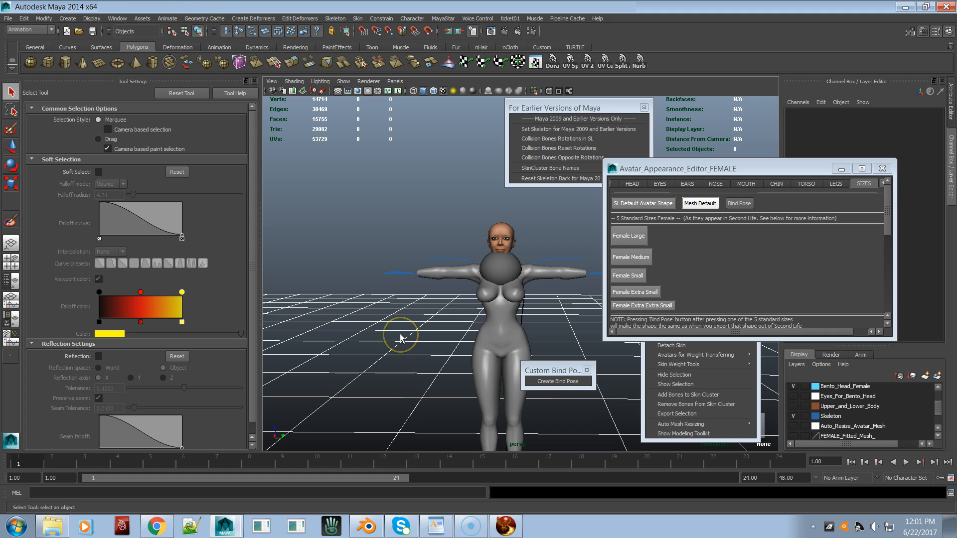
# - Try the Female Medium, Small and Extra Small standard sizes on the avatar, then apply Female Large and inspect the shape
pyautogui.click(623, 236)
pyautogui.click(623, 259)
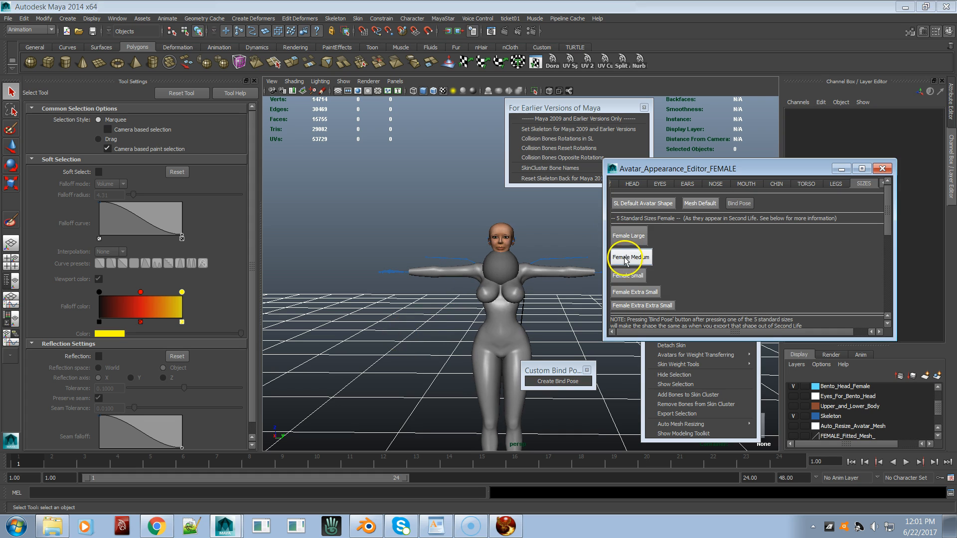
pyautogui.click(622, 279)
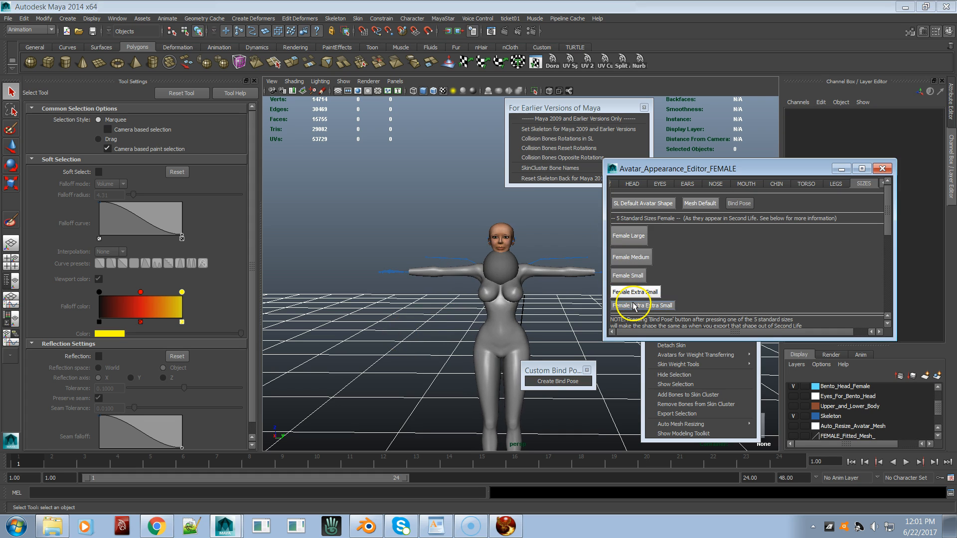
pyautogui.click(633, 278)
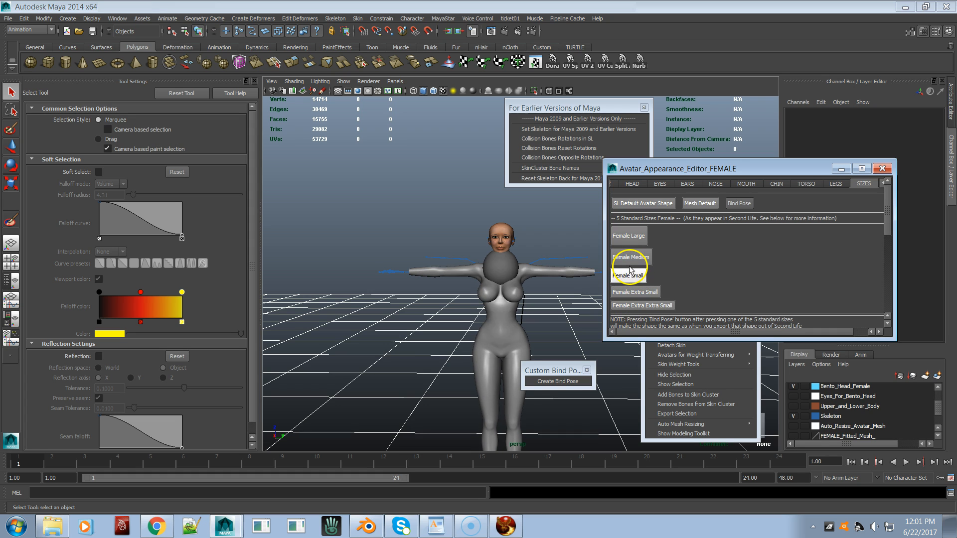
pyautogui.click(627, 236)
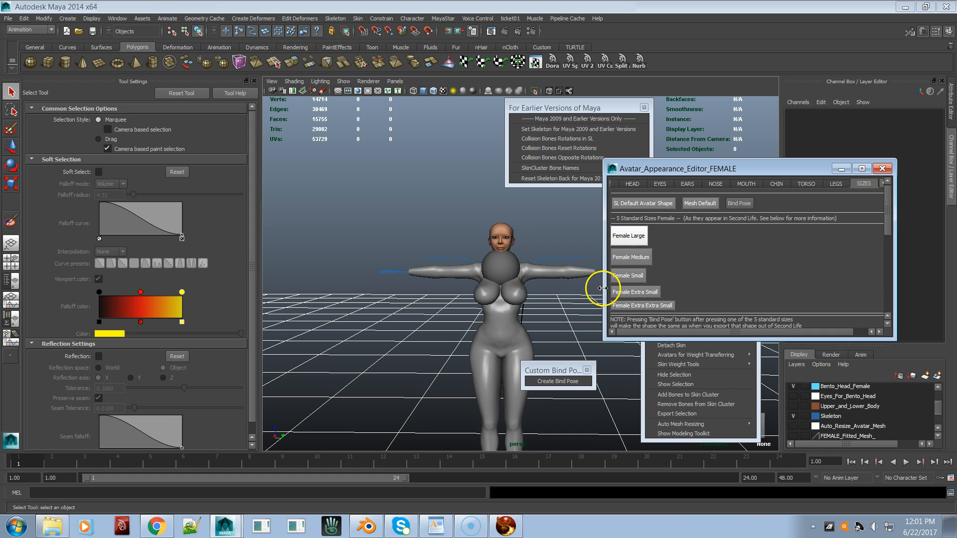
pyautogui.keyDown('alt'); pyautogui.moveTo(567, 293); pyautogui.dragTo(550, 297); pyautogui.keyUp('alt')
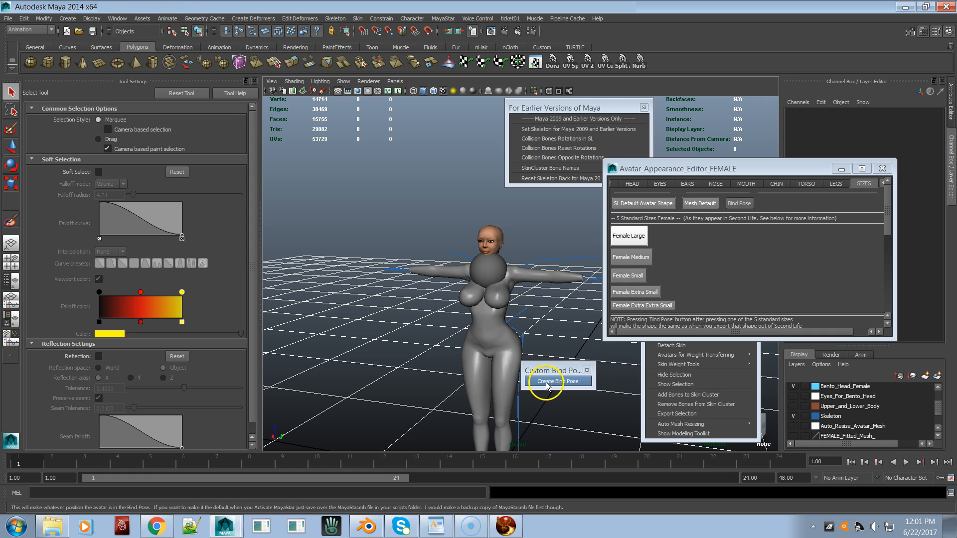
pyautogui.keyDown('alt'); pyautogui.moveTo(411, 282); pyautogui.dragTo(519, 303); pyautogui.keyUp('alt')
pyautogui.keyDown('alt'); pyautogui.moveTo(519, 302); pyautogui.dragTo(320, 254, button='right'); pyautogui.keyUp('alt')
pyautogui.keyDown('alt'); pyautogui.moveTo(422, 260); pyautogui.dragTo(420, 273); pyautogui.keyUp('alt')
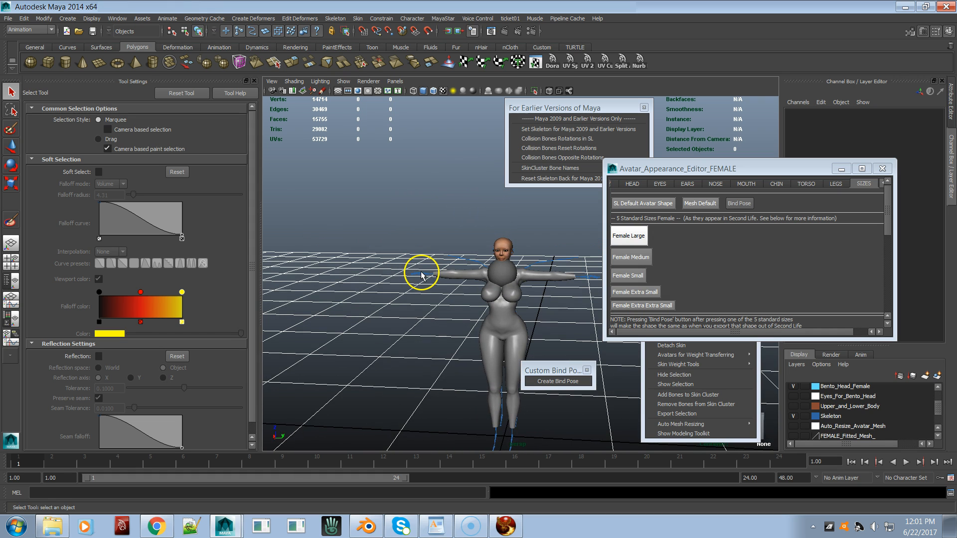